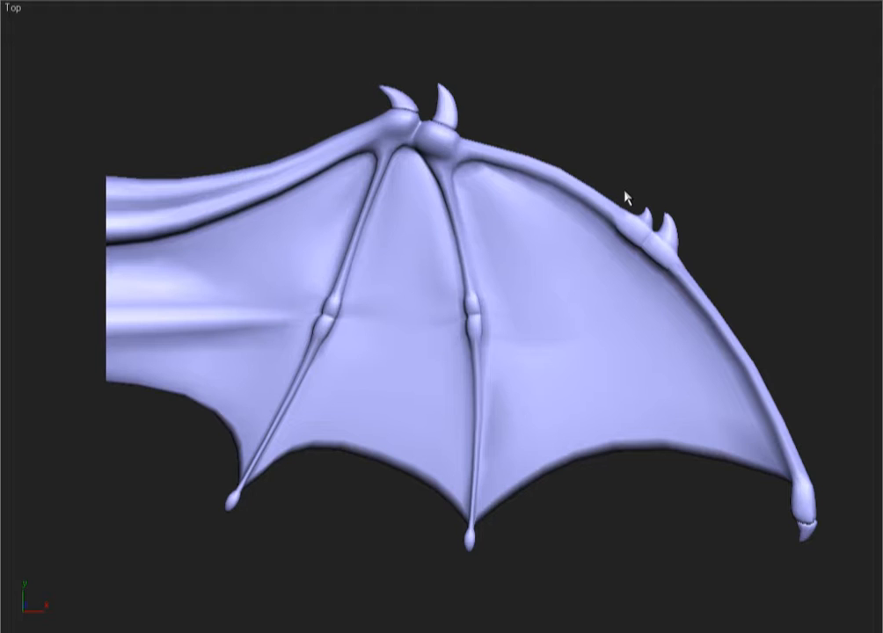
- Examine the wing's bone structure and membrane from several angles in wireframe and shaded display
{"action": "left_click", "coordinate": [543, 269]}
{"action": "middle_click_drag", "start_coordinate": [547, 269], "coordinate": [343, 60], "text": "alt"}
{"action": "key", "text": "shift+z"}
{"action": "key", "text": "Delete"}
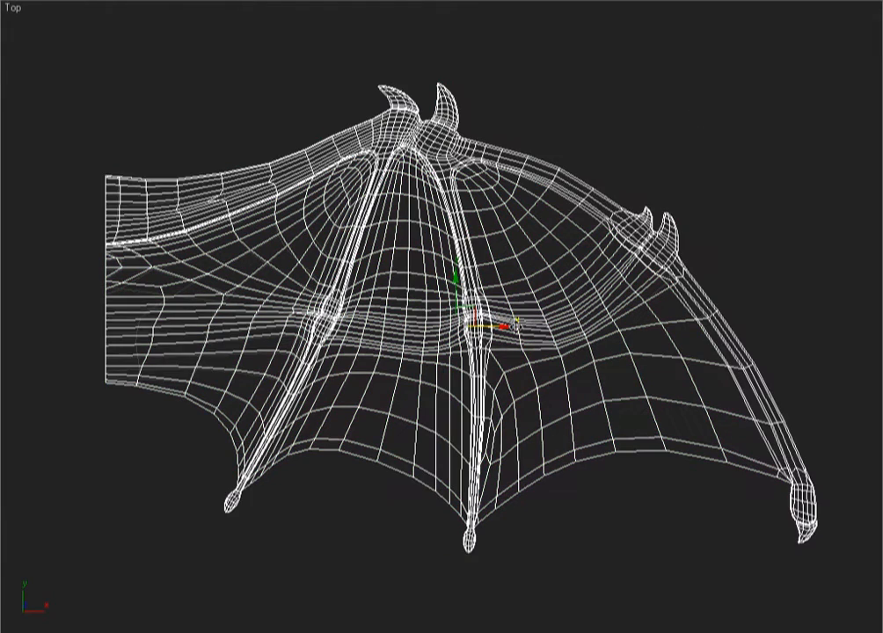
{"action": "middle_click_drag", "start_coordinate": [387, 265], "coordinate": [437, 129], "text": "alt"}
{"action": "key", "text": "F3"}
{"action": "mouse_move", "coordinate": [455, 196]}
{"action": "middle_mouse_down", "text": "alt"}
{"action": "mouse_move", "coordinate": [491, 281]}
{"action": "mouse_move", "coordinate": [484, 330]}
{"action": "middle_mouse_up", "text": "alt"}
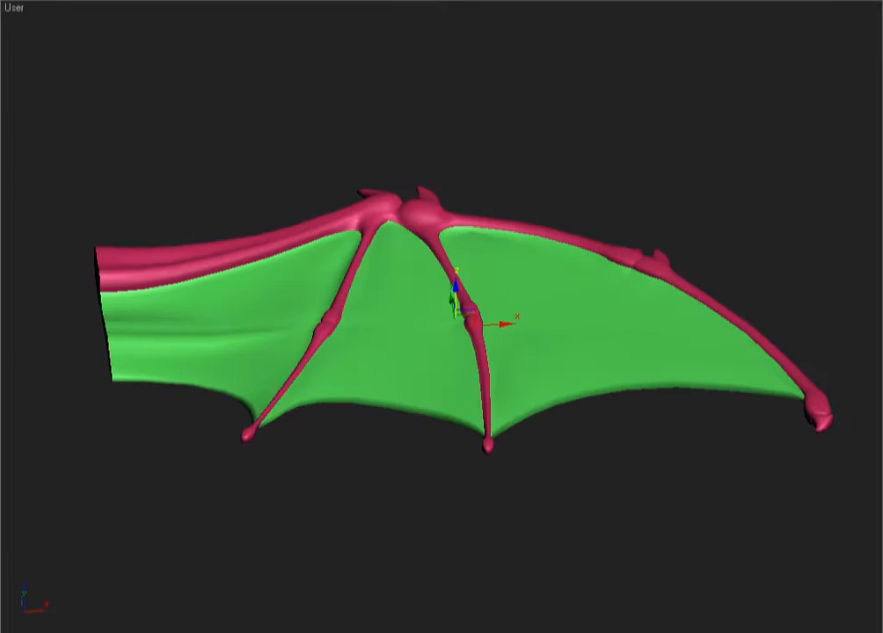
{"action": "mouse_move", "coordinate": [333, 212]}
{"action": "middle_mouse_down", "text": "alt"}
{"action": "mouse_move", "coordinate": [402, 295]}
{"action": "mouse_move", "coordinate": [461, 316]}
{"action": "middle_mouse_up", "text": "alt"}
{"action": "key", "text": "F3"}
{"action": "key", "text": "F3"}
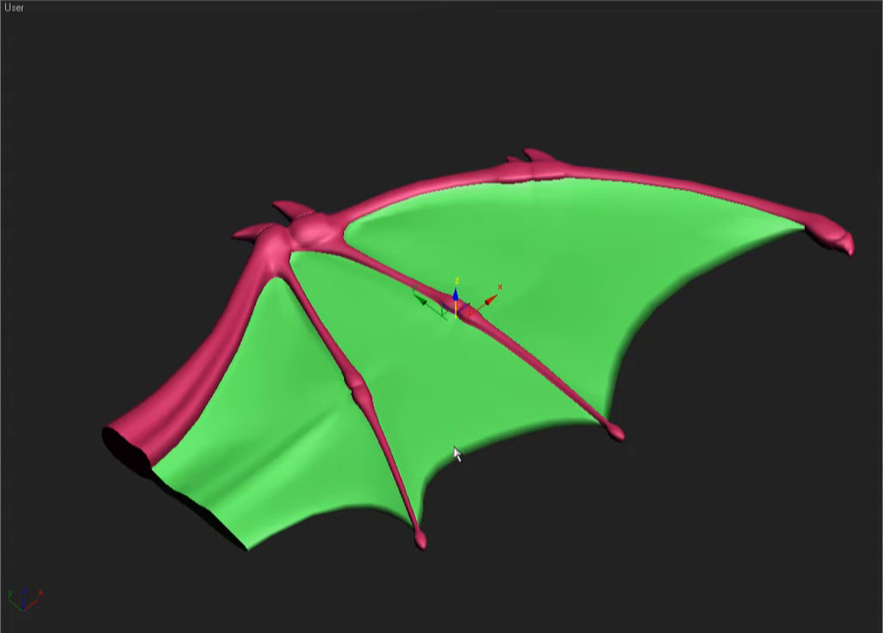
{"action": "key", "text": "F3"}
{"action": "key", "text": "F3"}
- Mark the three membrane sections and the leading bone with freehand red outlines, and clear the markings
{"action": "mouse_move", "coordinate": [641, 388]}
{"action": "left_mouse_down"}
{"action": "mouse_move", "coordinate": [500, 299]}
{"action": "mouse_move", "coordinate": [545, 231]}
{"action": "mouse_move", "coordinate": [809, 274]}
{"action": "mouse_move", "coordinate": [820, 232]}
{"action": "mouse_move", "coordinate": [729, 197]}
{"action": "mouse_move", "coordinate": [576, 169]}
{"action": "mouse_move", "coordinate": [377, 199]}
{"action": "mouse_move", "coordinate": [308, 246]}
{"action": "left_mouse_up"}
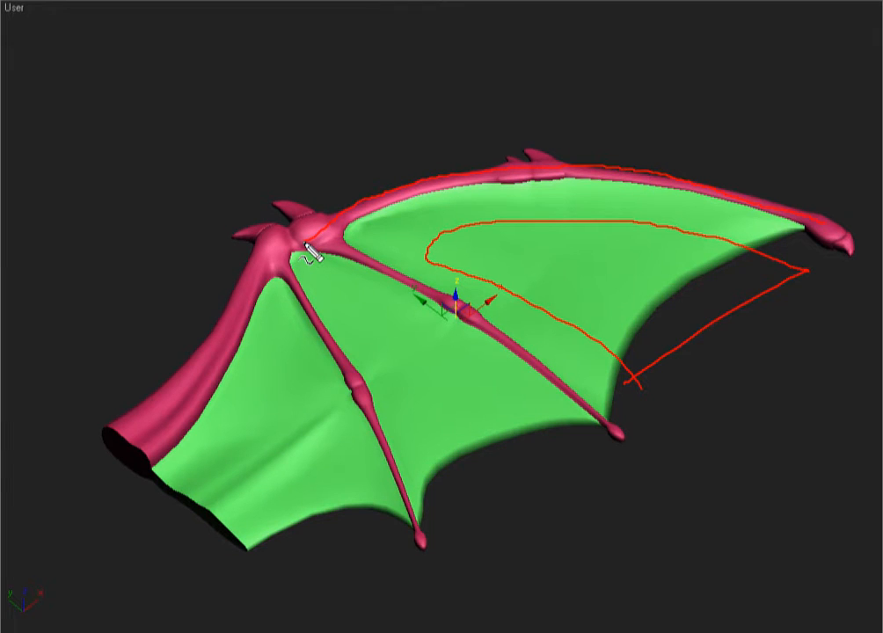
{"action": "mouse_move", "coordinate": [425, 517]}
{"action": "left_mouse_down"}
{"action": "mouse_move", "coordinate": [397, 335]}
{"action": "mouse_move", "coordinate": [527, 453]}
{"action": "mouse_move", "coordinate": [444, 484]}
{"action": "left_mouse_up"}
{"action": "mouse_move", "coordinate": [182, 486]}
{"action": "left_mouse_down"}
{"action": "mouse_move", "coordinate": [322, 473]}
{"action": "mouse_move", "coordinate": [266, 574]}
{"action": "mouse_move", "coordinate": [180, 479]}
{"action": "left_mouse_up"}
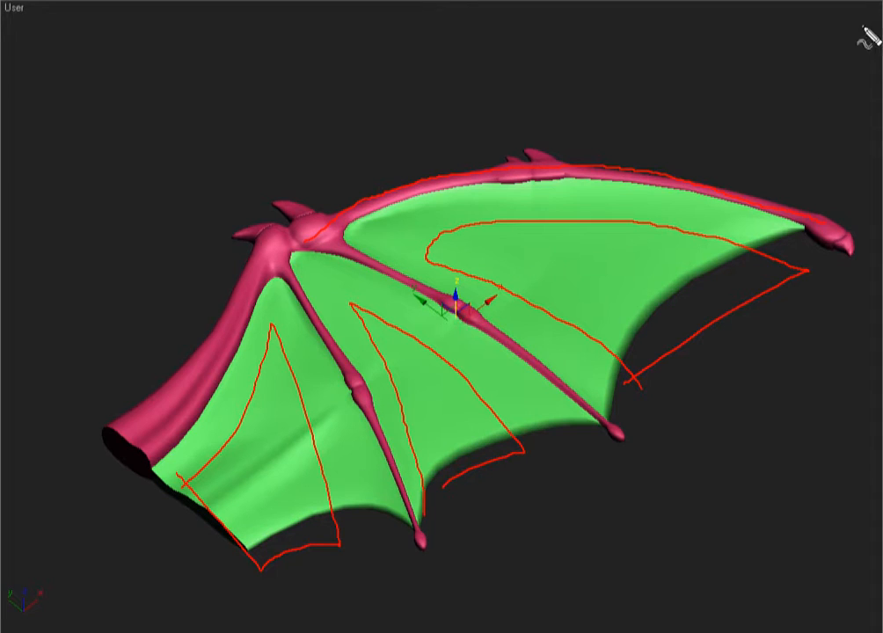
{"action": "key", "text": "Escape"}
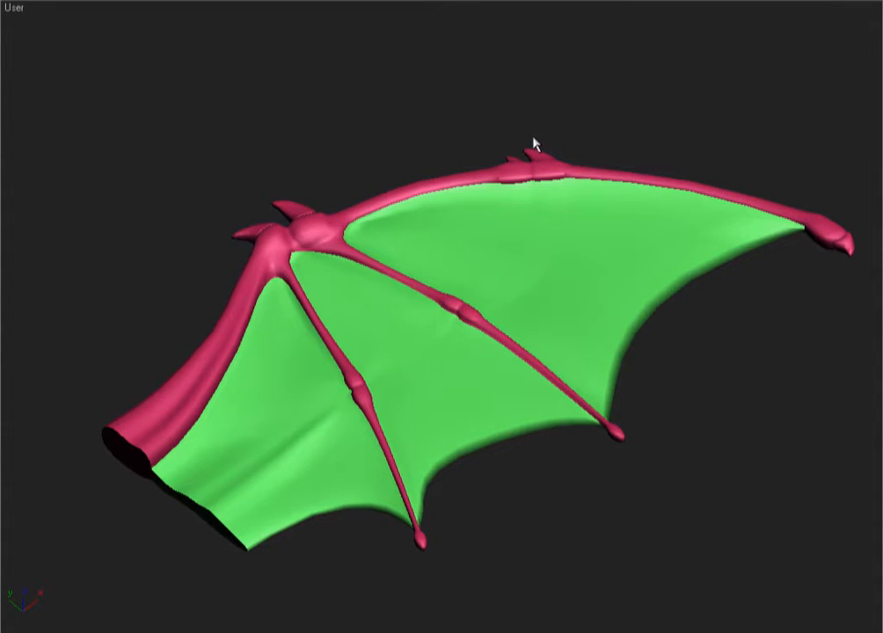
- Isolate the wing membrane object in a wireframe Top view
{"action": "key", "text": "t"}
{"action": "key", "text": "F3"}
{"action": "left_click", "coordinate": [580, 416]}
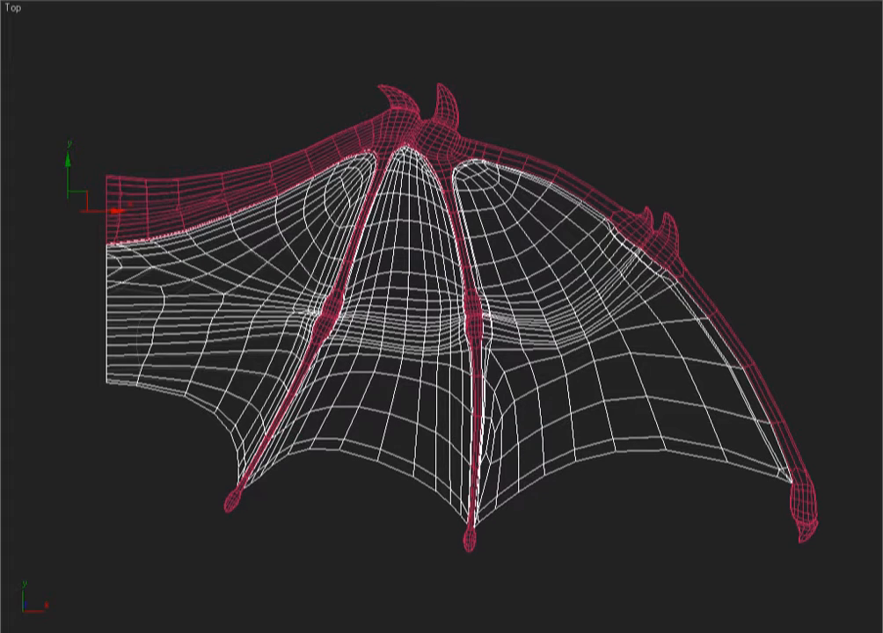
{"action": "key", "text": "alt+q"}
{"action": "left_click", "coordinate": [611, 117]}
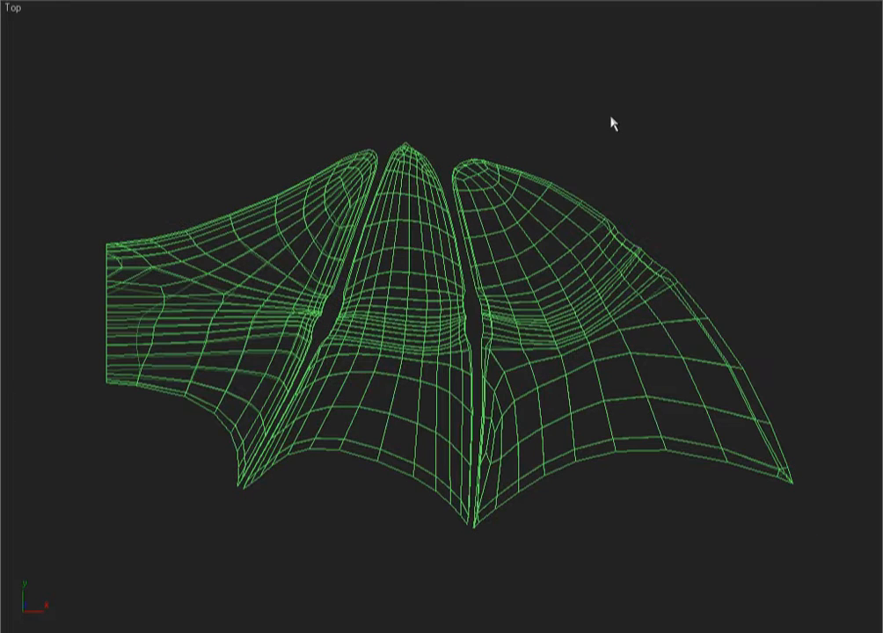
- Start the attached-face script on the membrane and place five points up the inner edge of its outermost section
{"action": "left_click", "coordinate": [571, 182]}
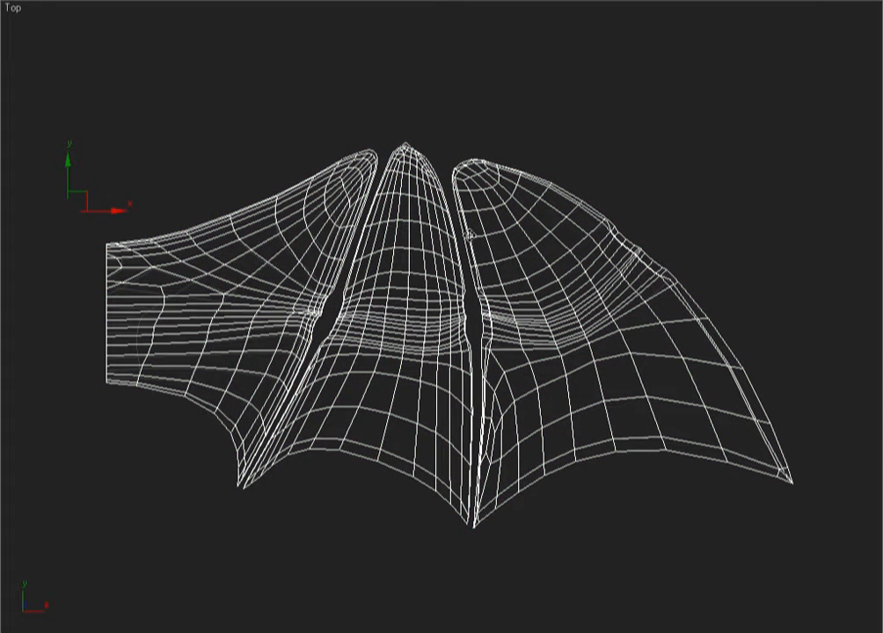
{"action": "right_click", "coordinate": [469, 234]}
{"action": "left_click", "coordinate": [277, 204]}
{"action": "right_click", "coordinate": [311, 227], "text": "ctrl"}
{"action": "left_click", "coordinate": [431, 343]}
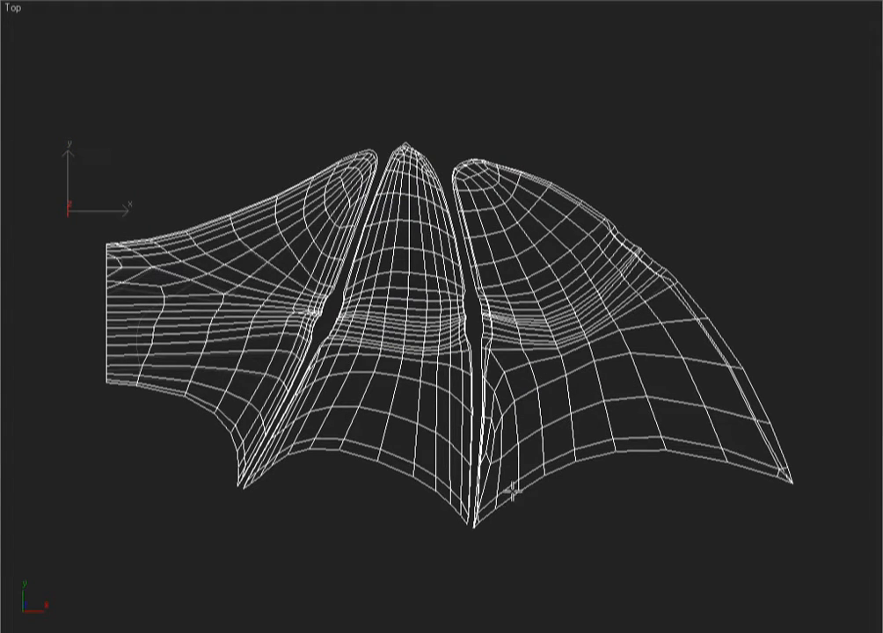
{"action": "left_click", "coordinate": [479, 517]}
{"action": "left_click", "coordinate": [486, 414]}
{"action": "left_click", "coordinate": [485, 317]}
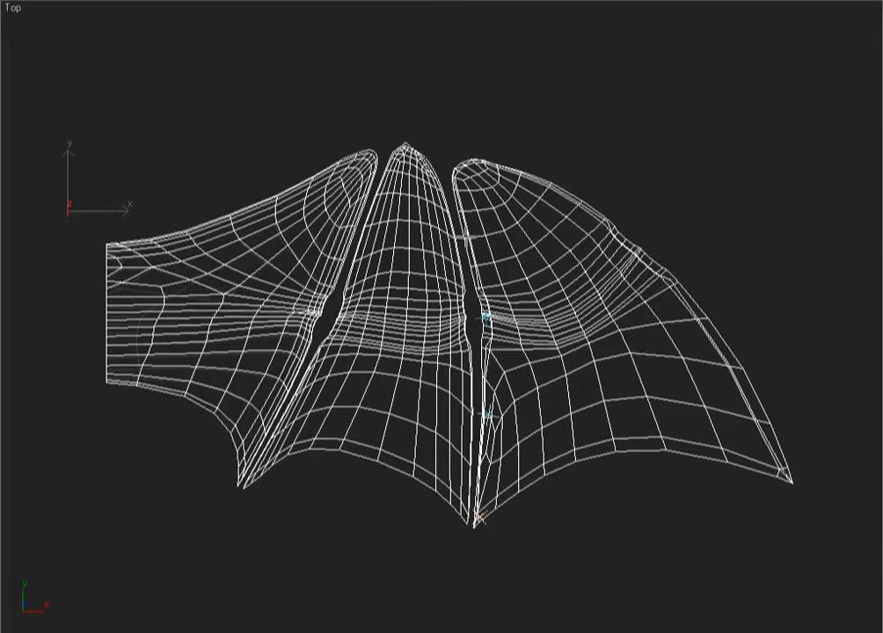
{"action": "left_click", "coordinate": [468, 237]}
{"action": "left_click", "coordinate": [454, 188]}
- Place six more points around the section's top and leading edge to the wing tip, and create the face without a null
{"action": "left_click", "coordinate": [460, 165]}
{"action": "left_click", "coordinate": [492, 163]}
{"action": "left_click", "coordinate": [555, 188]}
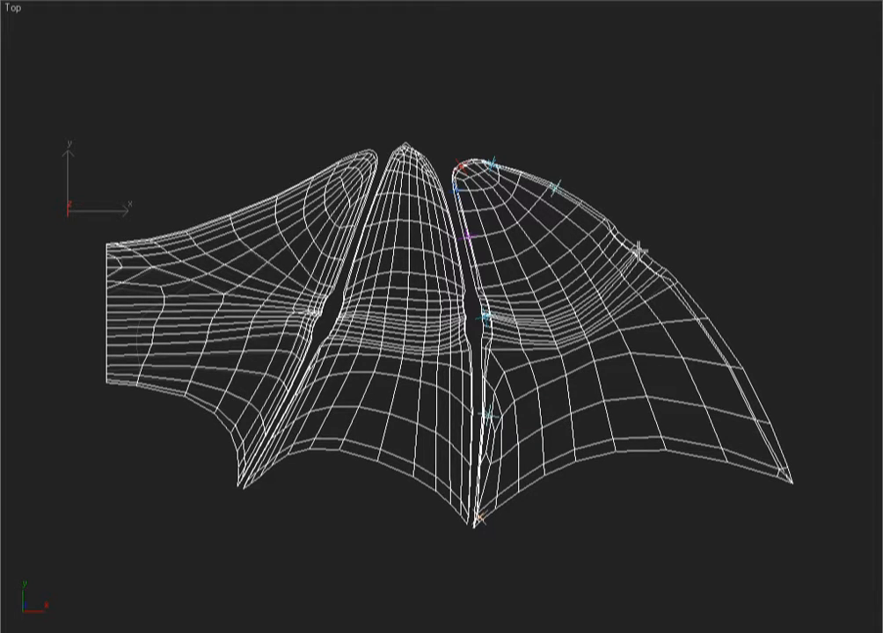
{"action": "left_click", "coordinate": [640, 252]}
{"action": "left_click", "coordinate": [733, 360]}
{"action": "left_click", "coordinate": [788, 477]}
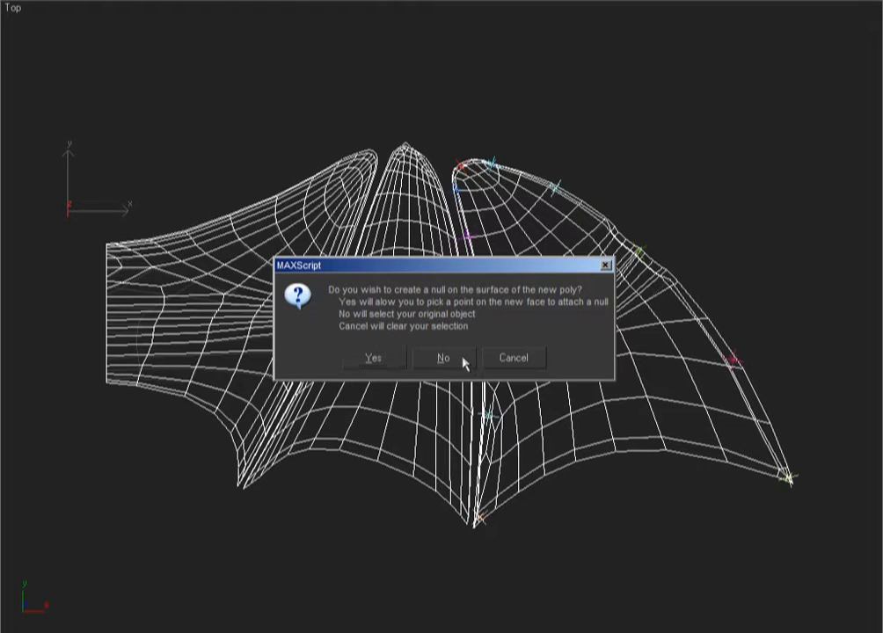
{"action": "left_click", "coordinate": [461, 361]}
- Hide the membrane mesh to leave only the new face in view, and show the modifier settings
{"action": "key", "text": "Delete"}
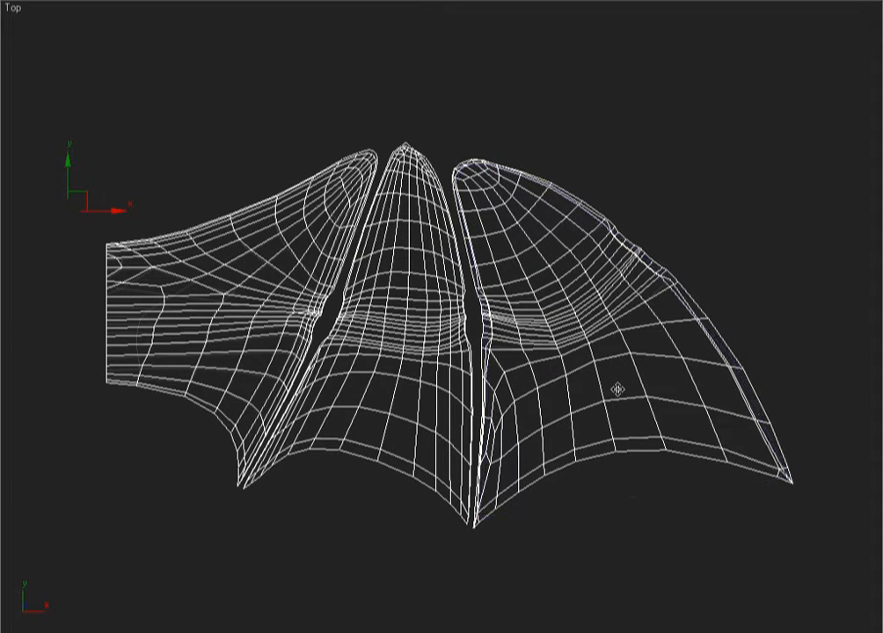
{"action": "key", "text": "Delete"}
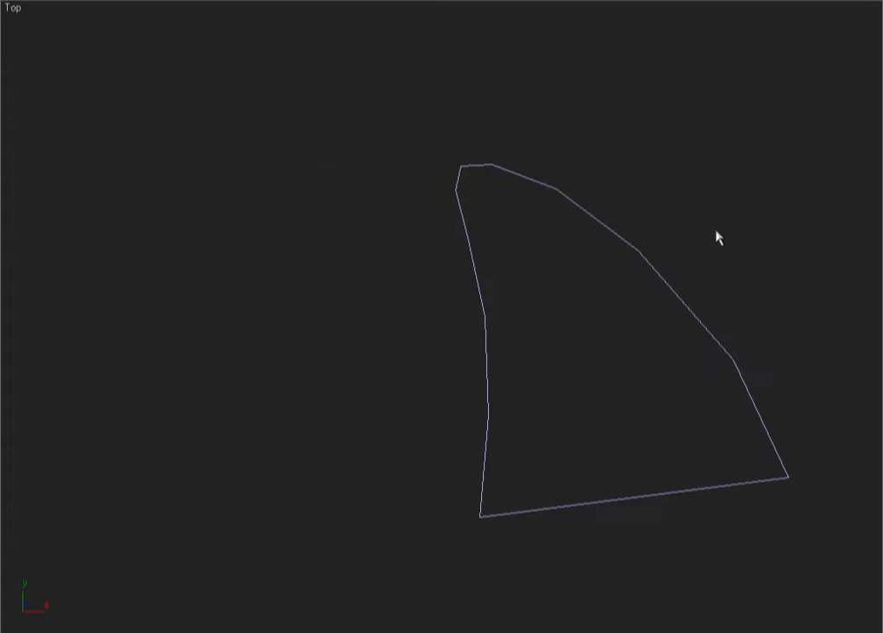
{"action": "key", "text": "F3"}
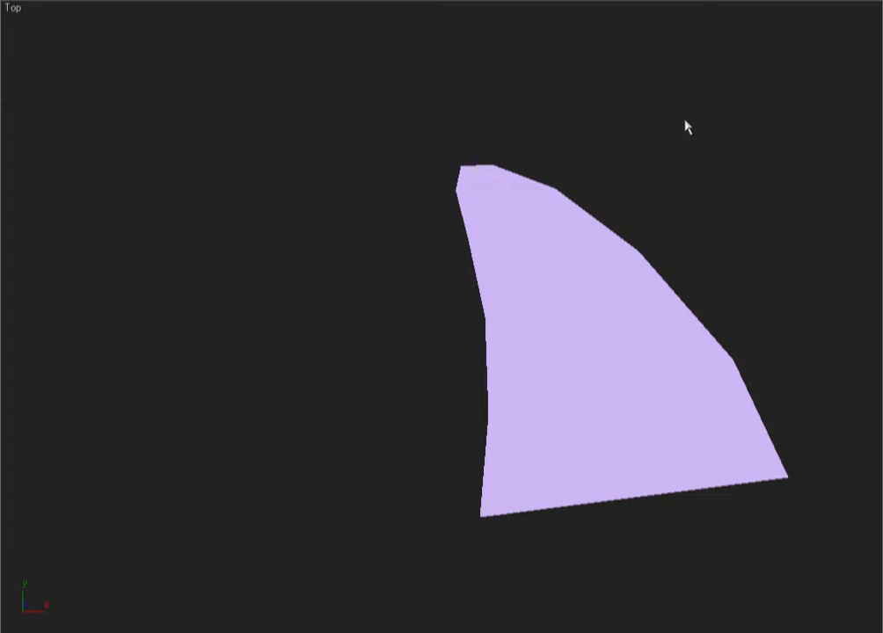
{"action": "key", "text": "3"}
{"action": "middle_click_drag", "start_coordinate": [591, 158], "coordinate": [499, 177]}
{"action": "key", "text": "F3"}
{"action": "key", "text": "F3"}
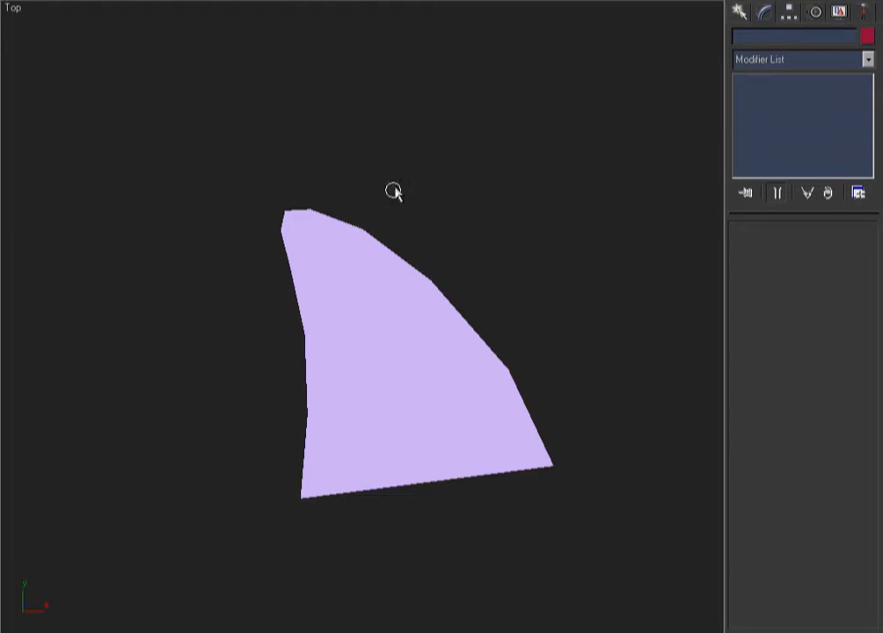
- Remove the Skin Wrap modifier from the new face and display it in wireframe
{"action": "left_click", "coordinate": [351, 262]}
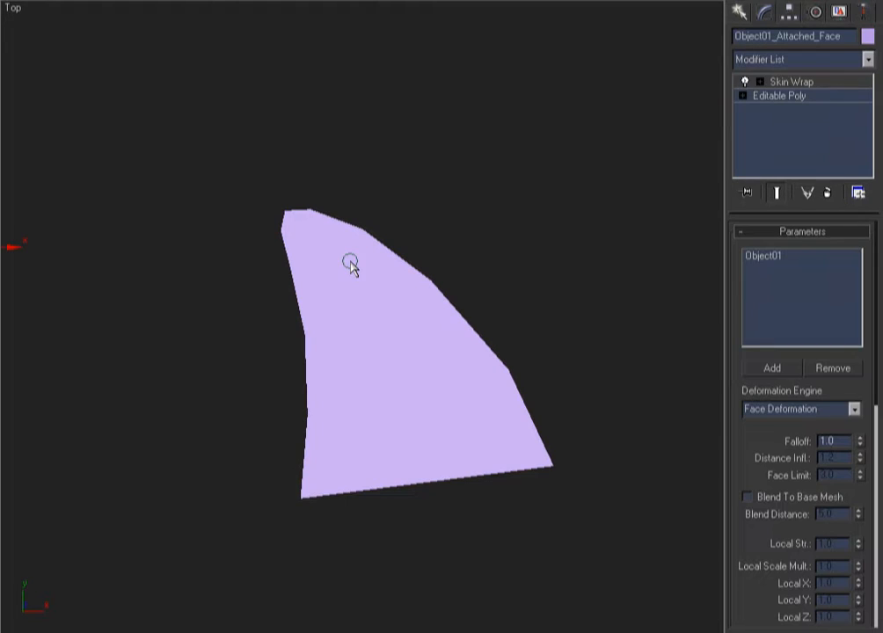
{"action": "left_click", "coordinate": [827, 193]}
{"action": "key", "text": "F3"}
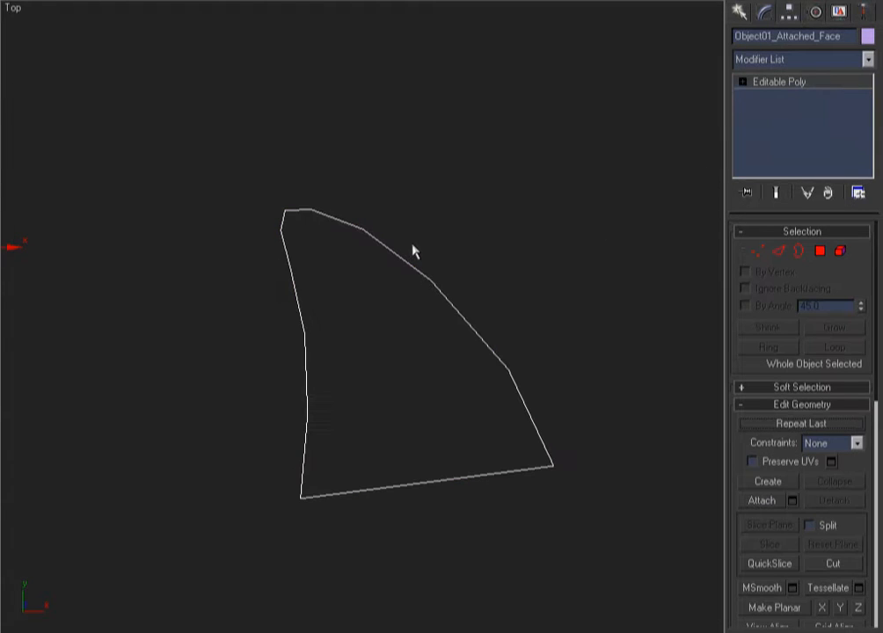
- Cut two edges across the narrow upper end of the face, joining opposite border vertices at vertex level
{"action": "left_click", "coordinate": [760, 253]}
{"action": "left_click", "coordinate": [384, 182]}
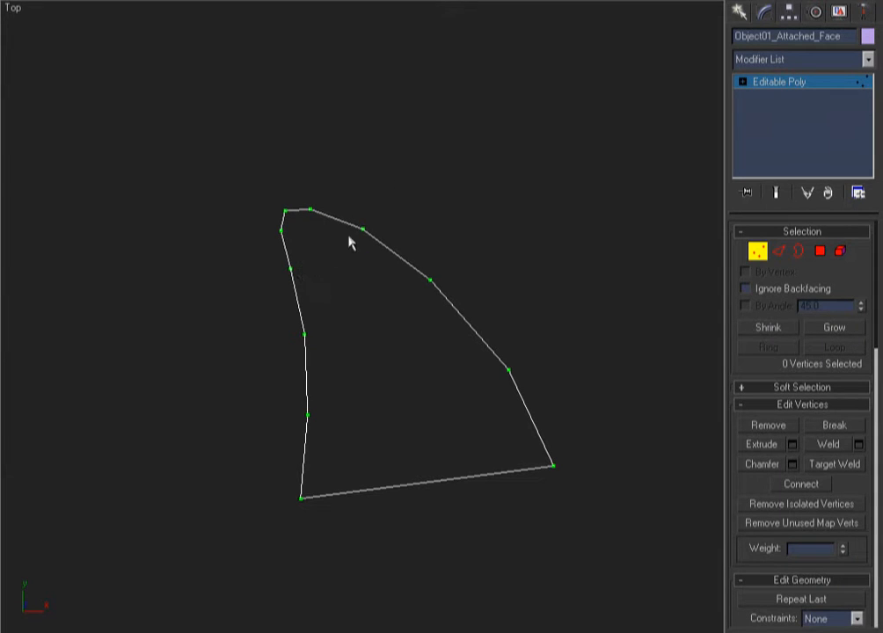
{"action": "right_click", "coordinate": [273, 223]}
{"action": "mouse_move", "coordinate": [289, 245]}
{"action": "left_click", "coordinate": [431, 259]}
{"action": "left_click", "coordinate": [282, 231]}
{"action": "left_click", "coordinate": [308, 209]}
{"action": "right_click", "coordinate": [319, 258]}
{"action": "left_click", "coordinate": [291, 268]}
{"action": "left_click", "coordinate": [362, 230]}
{"action": "right_click", "coordinate": [349, 299]}
- Cut two more edges across the wider lower part of the face between opposite border vertices
{"action": "left_click", "coordinate": [305, 333]}
{"action": "left_click", "coordinate": [430, 279]}
{"action": "right_click", "coordinate": [317, 413]}
{"action": "left_click", "coordinate": [308, 413]}
{"action": "left_click", "coordinate": [509, 371]}
{"action": "right_click", "coordinate": [528, 356]}
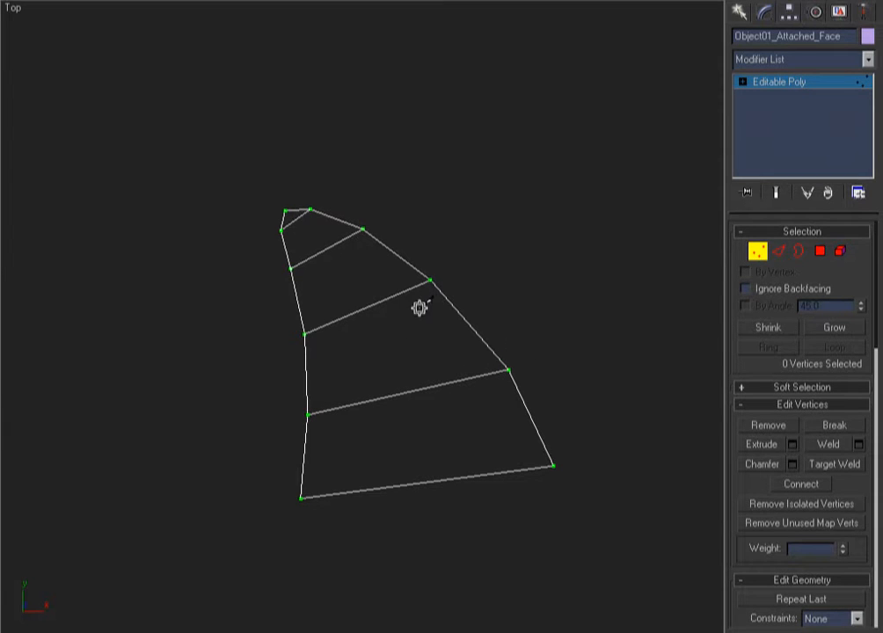
- Bring the membrane back as a reference and lower the two leading-edge vertices closest to the wing-tip corner along Z
{"action": "key", "text": "alt+q"}
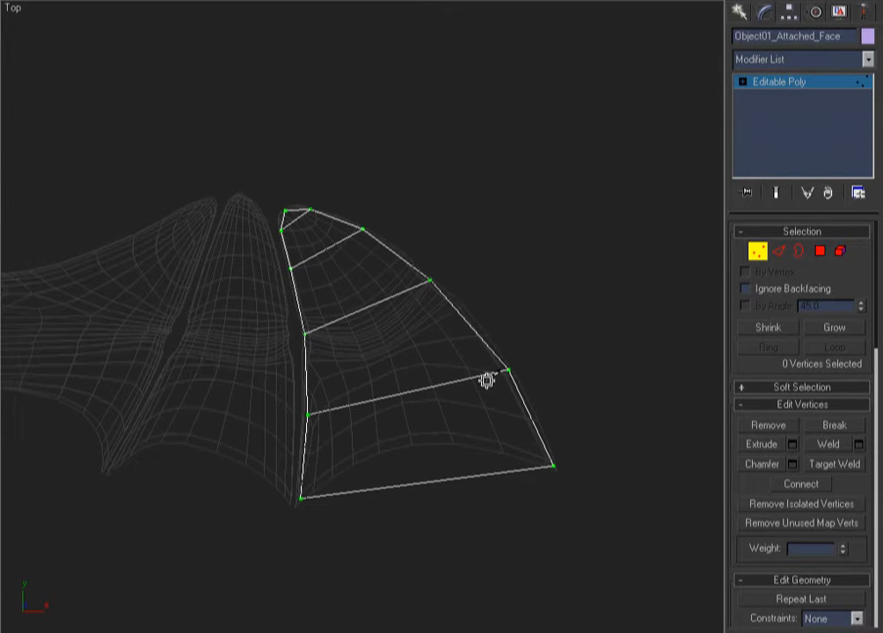
{"action": "left_click_drag", "start_coordinate": [486, 379], "coordinate": [346, 369]}
{"action": "middle_click_drag", "start_coordinate": [347, 368], "coordinate": [252, 246], "text": "alt"}
{"action": "key", "text": "ctrl+w"}
{"action": "left_click_drag", "start_coordinate": [659, 277], "coordinate": [234, 461]}
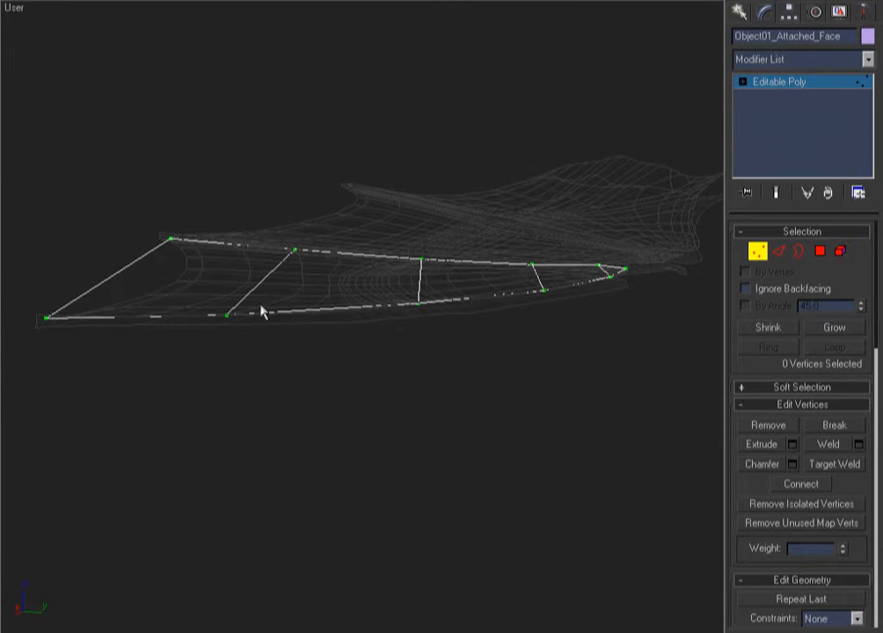
{"action": "scroll", "coordinate": [250, 317], "scroll_direction": "up", "scroll_amount": 3}
{"action": "scroll", "coordinate": [235, 327], "scroll_direction": "up", "scroll_amount": 2}
{"action": "left_click", "coordinate": [218, 309]}
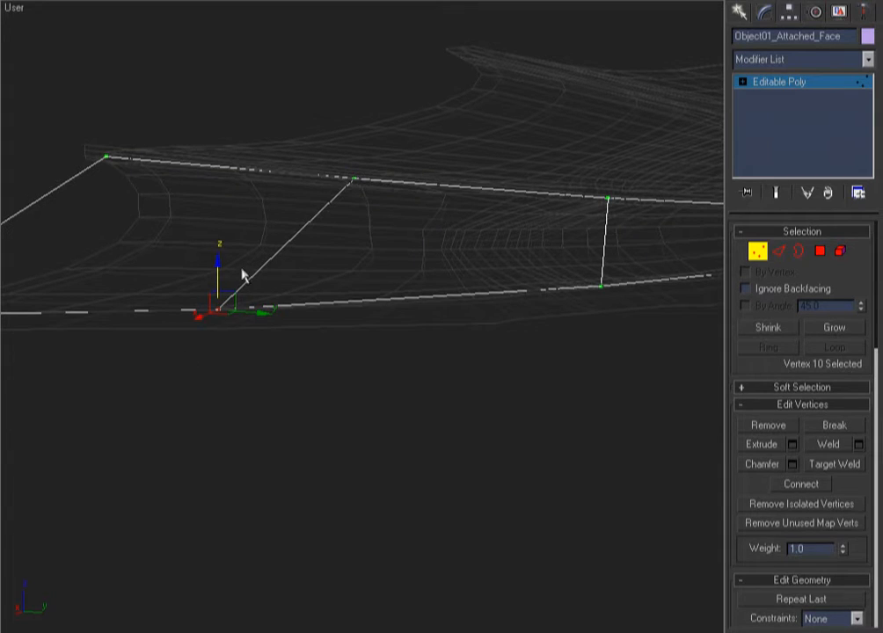
{"action": "left_click_drag", "start_coordinate": [218, 282], "coordinate": [220, 290]}
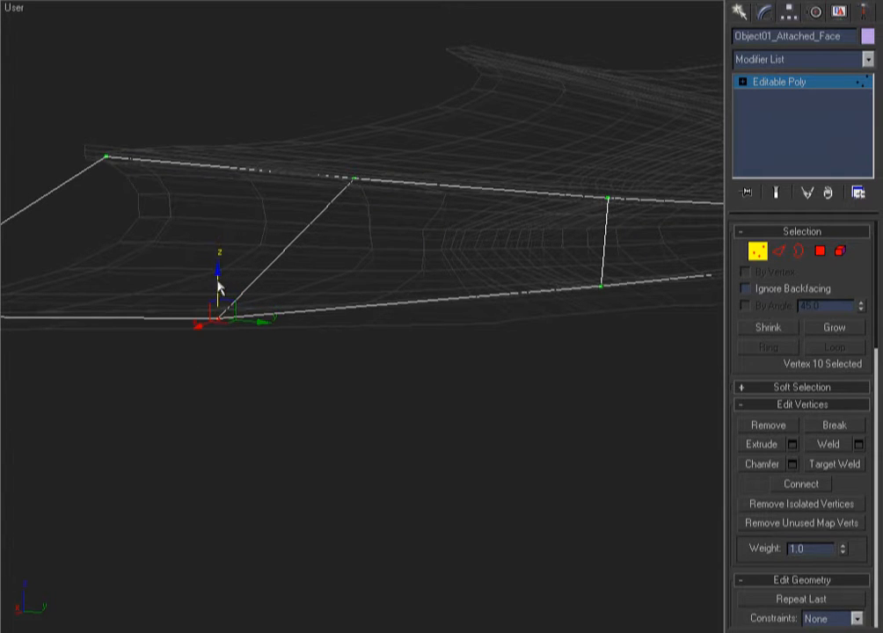
{"action": "left_click", "coordinate": [601, 285]}
{"action": "left_click_drag", "start_coordinate": [601, 250], "coordinate": [598, 261]}
- Lower the three remaining leading-edge vertices toward the face's narrow end along Z to match the membrane
{"action": "middle_click_drag", "start_coordinate": [598, 261], "coordinate": [117, 351], "text": "alt"}
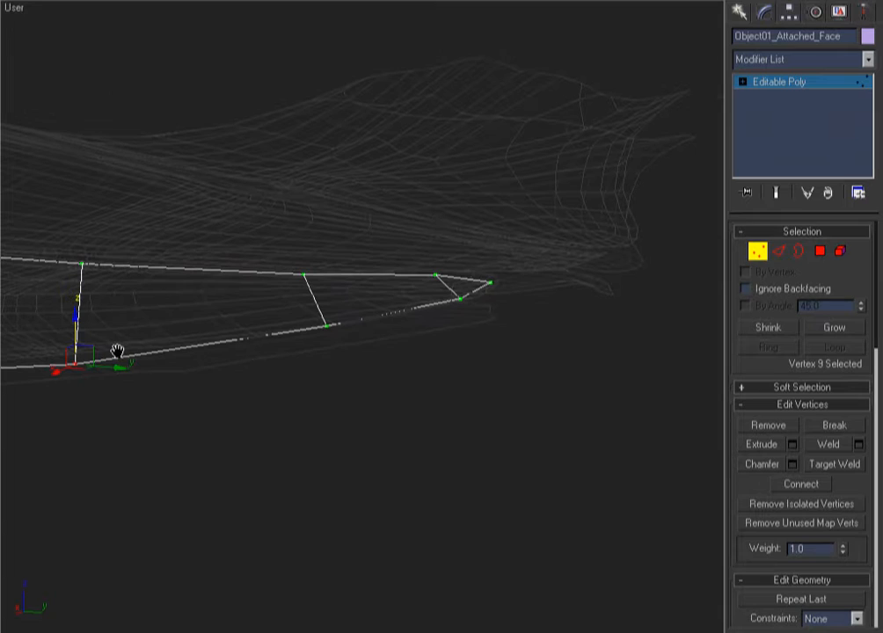
{"action": "left_click", "coordinate": [329, 318]}
{"action": "left_click_drag", "start_coordinate": [335, 303], "coordinate": [335, 312]}
{"action": "left_click", "coordinate": [457, 296]}
{"action": "left_click_drag", "start_coordinate": [454, 262], "coordinate": [452, 278]}
{"action": "left_click", "coordinate": [491, 283]}
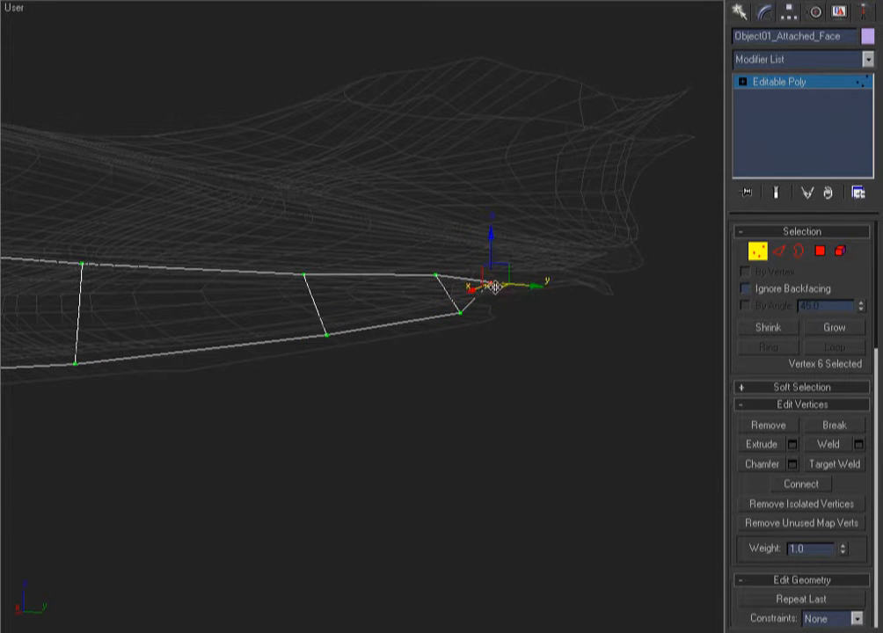
{"action": "left_click_drag", "start_coordinate": [491, 244], "coordinate": [489, 256]}
- Lower the two uppermost inner-edge vertices of the face along Z to follow the membrane
{"action": "left_click", "coordinate": [435, 276]}
{"action": "middle_click_drag", "start_coordinate": [438, 294], "coordinate": [340, 305], "text": "alt"}
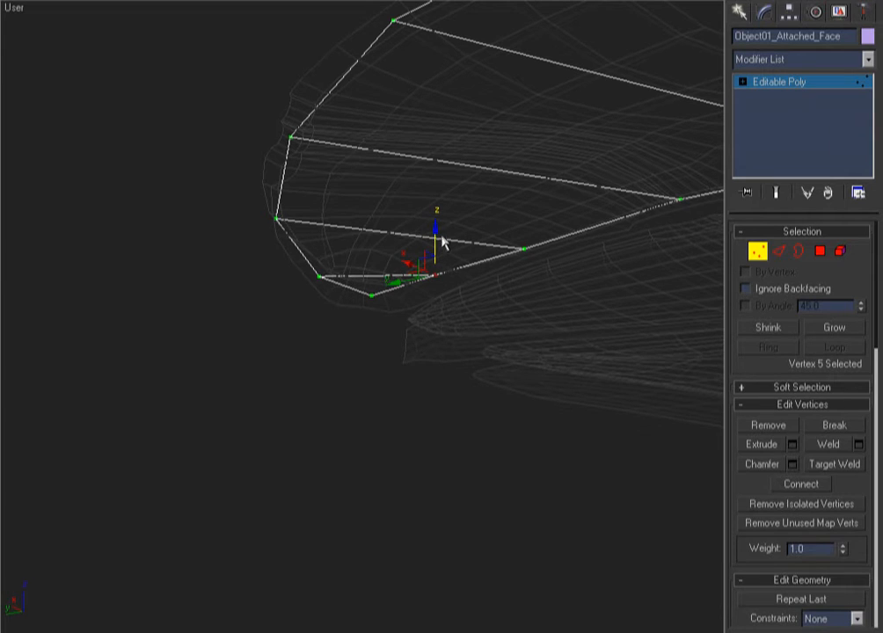
{"action": "left_click_drag", "start_coordinate": [442, 244], "coordinate": [441, 256]}
{"action": "left_click", "coordinate": [523, 250]}
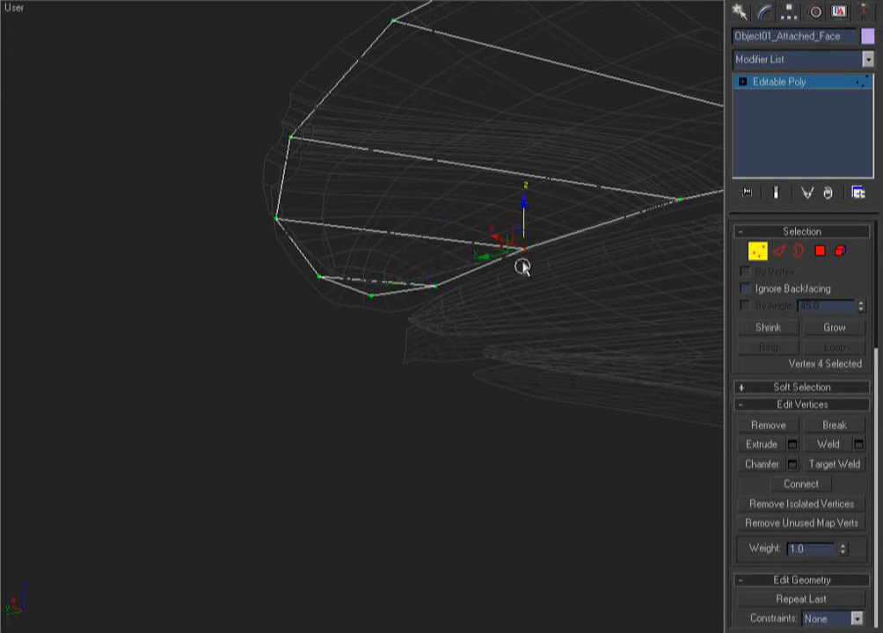
{"action": "left_click_drag", "start_coordinate": [524, 209], "coordinate": [521, 220]}
- Adjust the three remaining inner-edge vertices along Z and check the face against the membrane in the Top view
{"action": "middle_click_drag", "start_coordinate": [522, 220], "coordinate": [349, 271], "text": "alt"}
{"action": "left_click", "coordinate": [319, 292]}
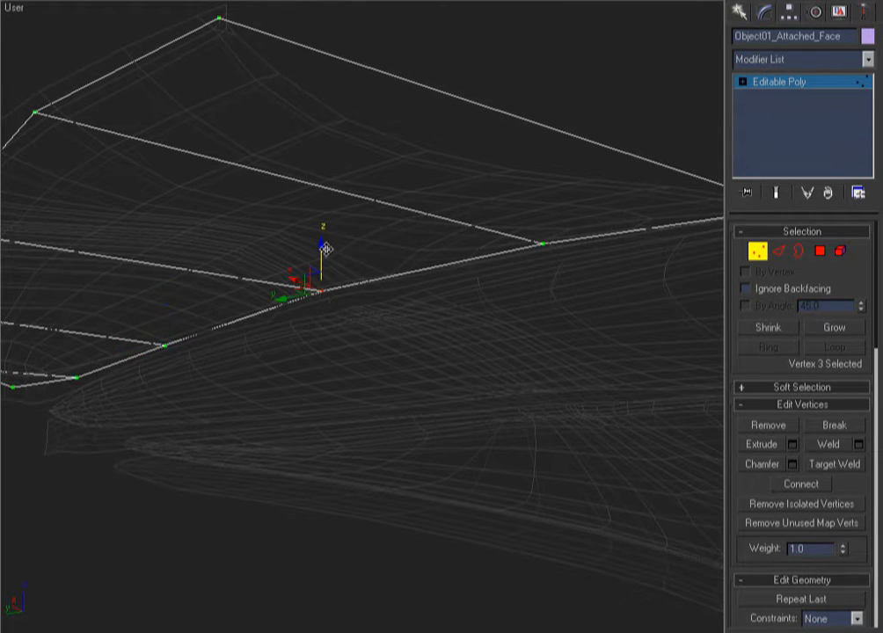
{"action": "left_click", "coordinate": [540, 245]}
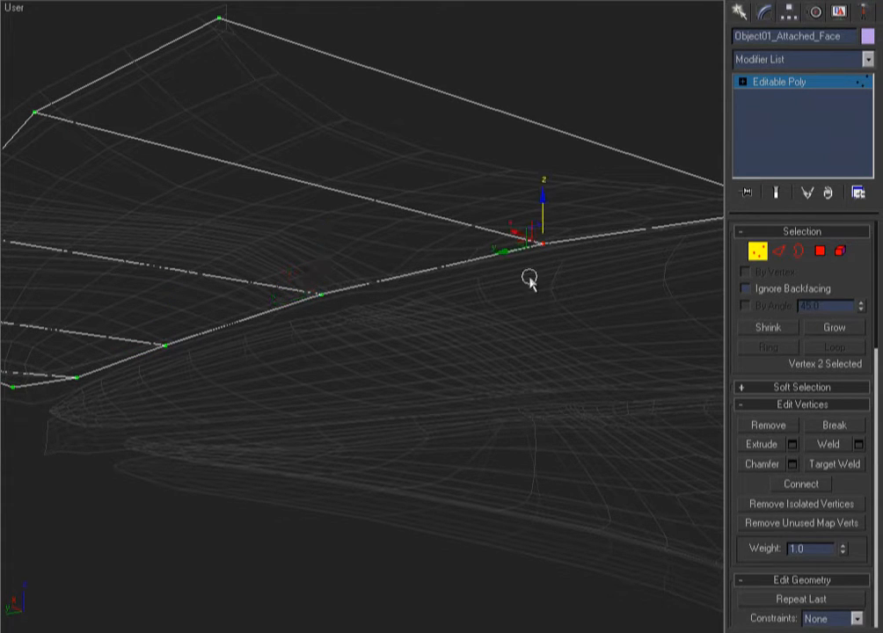
{"action": "middle_click_drag", "start_coordinate": [678, 238], "coordinate": [398, 260]}
{"action": "left_click", "coordinate": [494, 231]}
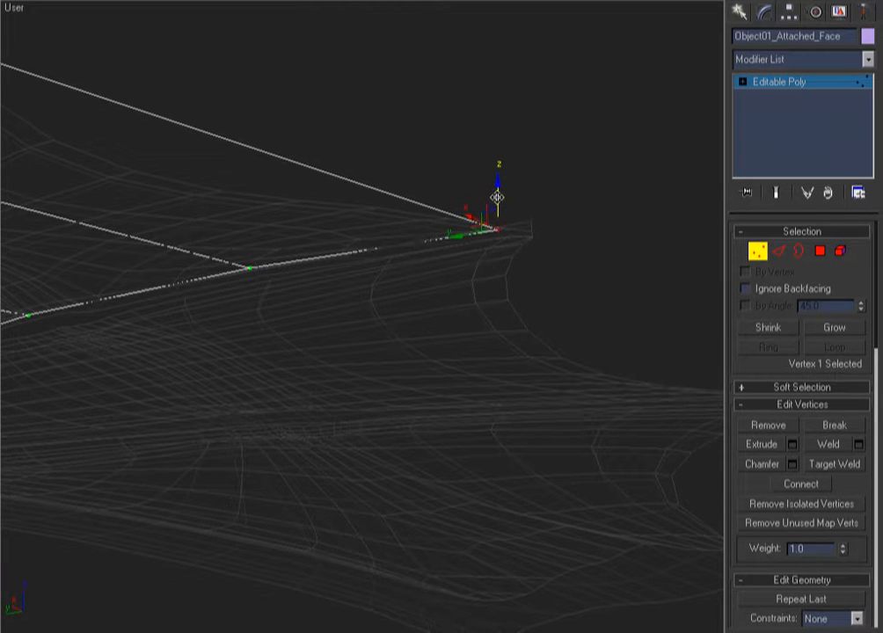
{"action": "mouse_move", "coordinate": [147, 310]}
{"action": "middle_mouse_down", "text": "alt"}
{"action": "mouse_move", "coordinate": [486, 293]}
{"action": "mouse_move", "coordinate": [211, 334]}
{"action": "middle_mouse_up", "text": "alt"}
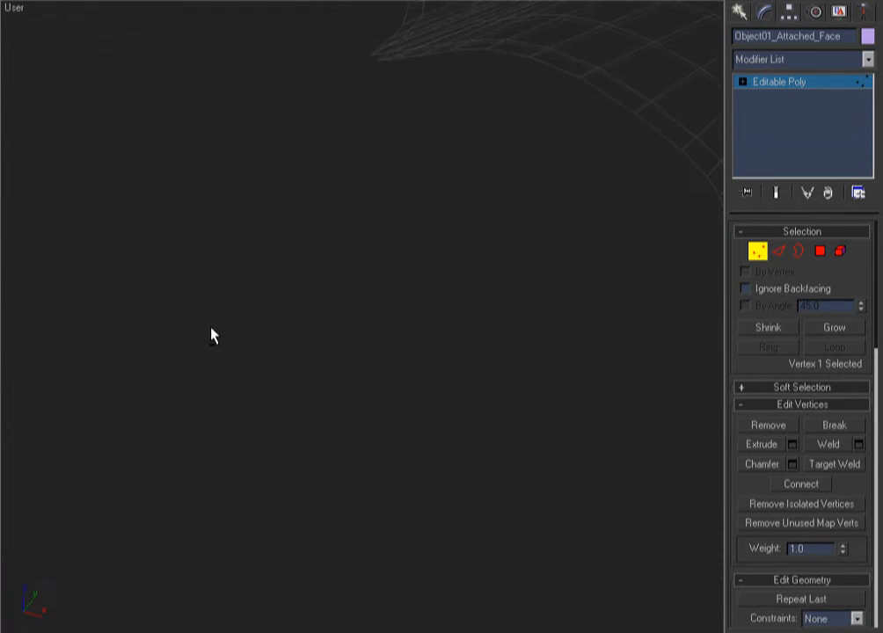
{"action": "key", "text": "t"}
{"action": "key", "text": "F3"}
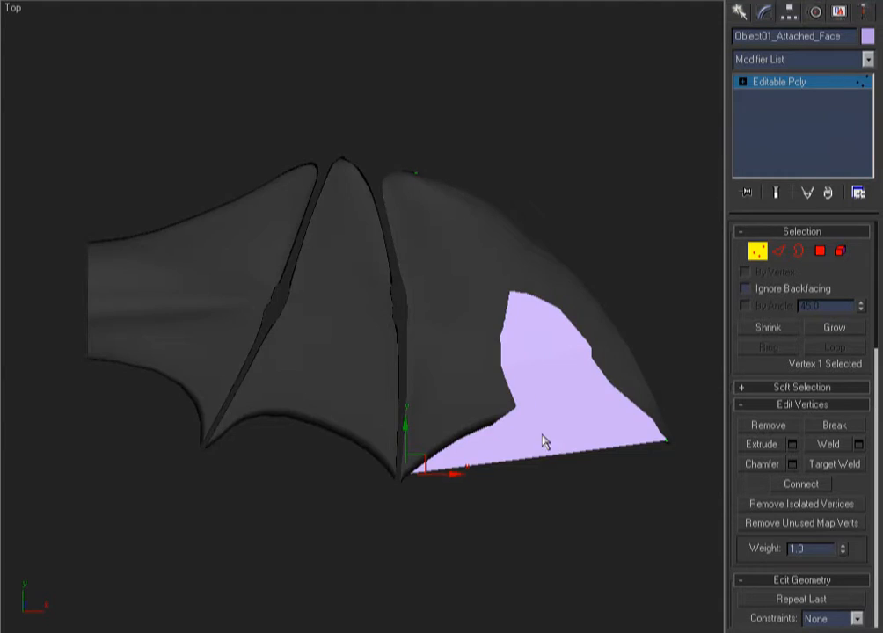
{"action": "key", "text": "F3"}
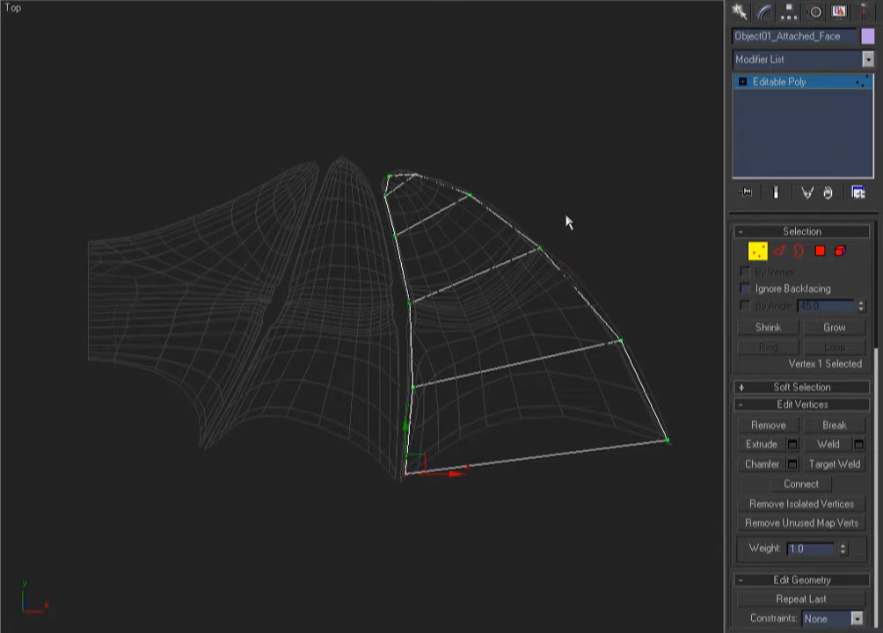
- Isolate the low-poly face in wireframe and connect its five crosswise edges with a lengthwise centre line
{"action": "left_click", "coordinate": [761, 255]}
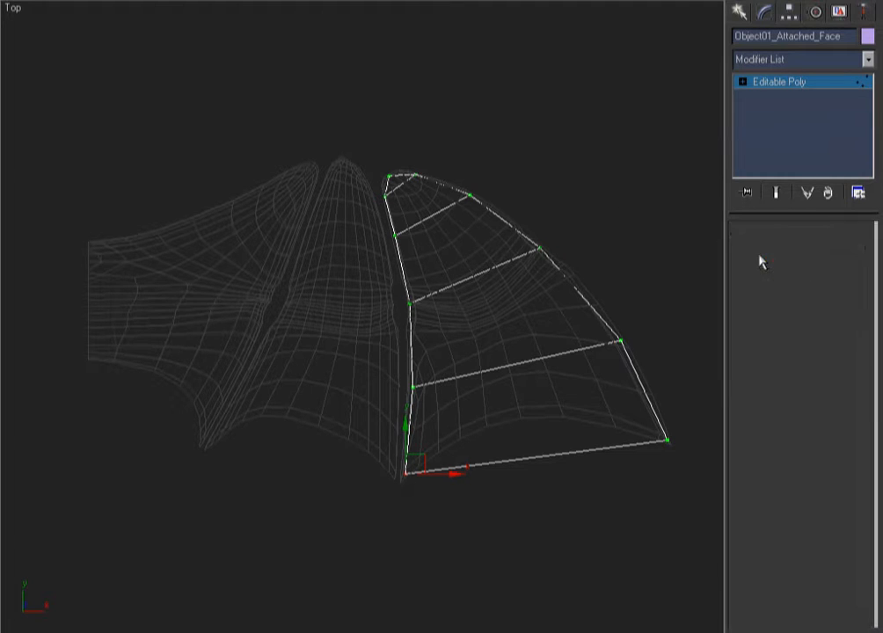
{"action": "key", "text": "F3"}
{"action": "key", "text": "F3"}
{"action": "key", "text": "alt+q"}
{"action": "key", "text": "F3"}
{"action": "key", "text": "F3"}
{"action": "left_click", "coordinate": [777, 254]}
{"action": "left_click", "coordinate": [506, 524]}
{"action": "mouse_move", "coordinate": [566, 527]}
{"action": "left_mouse_down"}
{"action": "mouse_move", "coordinate": [504, 392]}
{"action": "mouse_move", "coordinate": [462, 267]}
{"action": "mouse_move", "coordinate": [405, 192]}
{"action": "left_mouse_up"}
{"action": "right_click", "coordinate": [285, 156]}
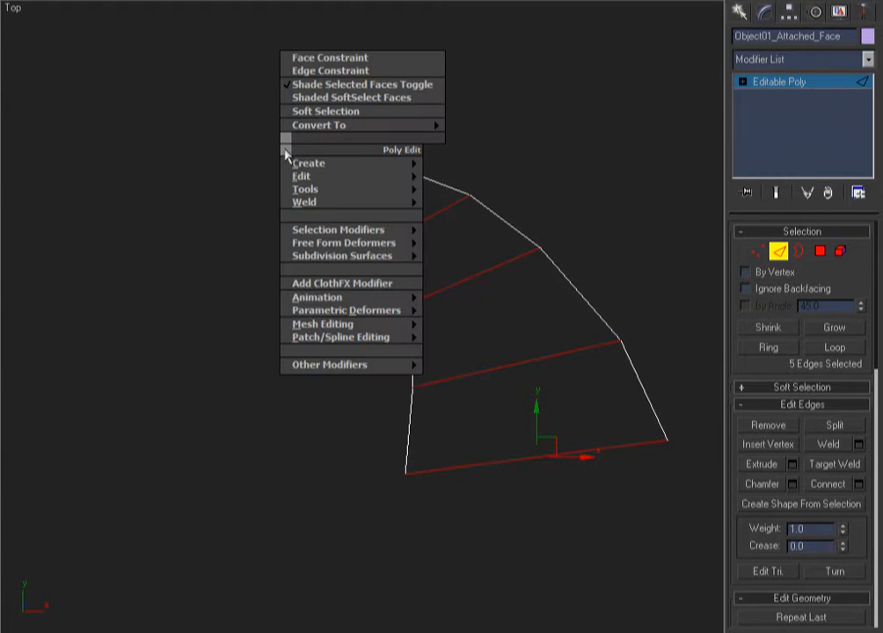
{"action": "key", "text": "c"}
{"action": "key", "text": "o"}
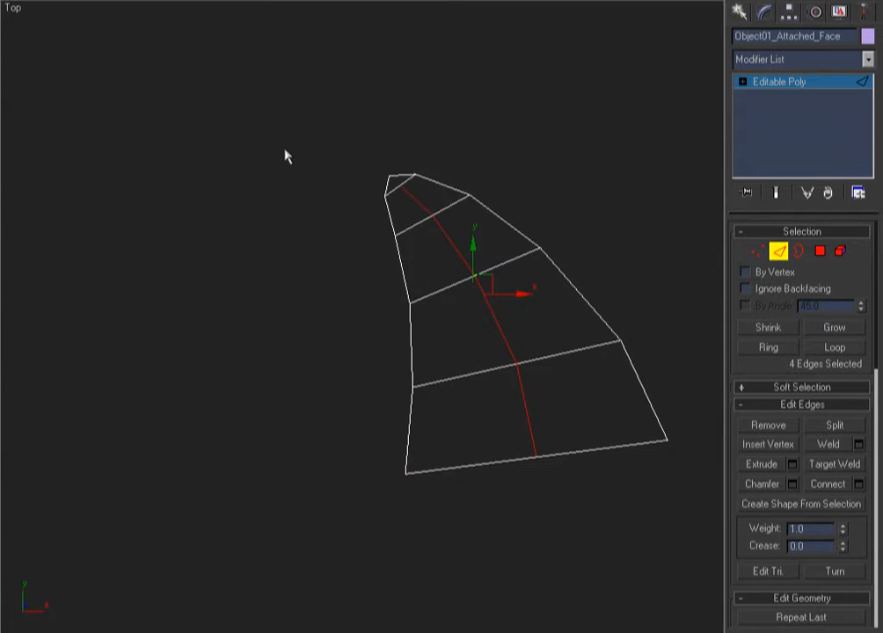
- Cut an edge from the centre line's narrow end to the tip corner vertex and check the surface shading
{"action": "right_click", "coordinate": [458, 133]}
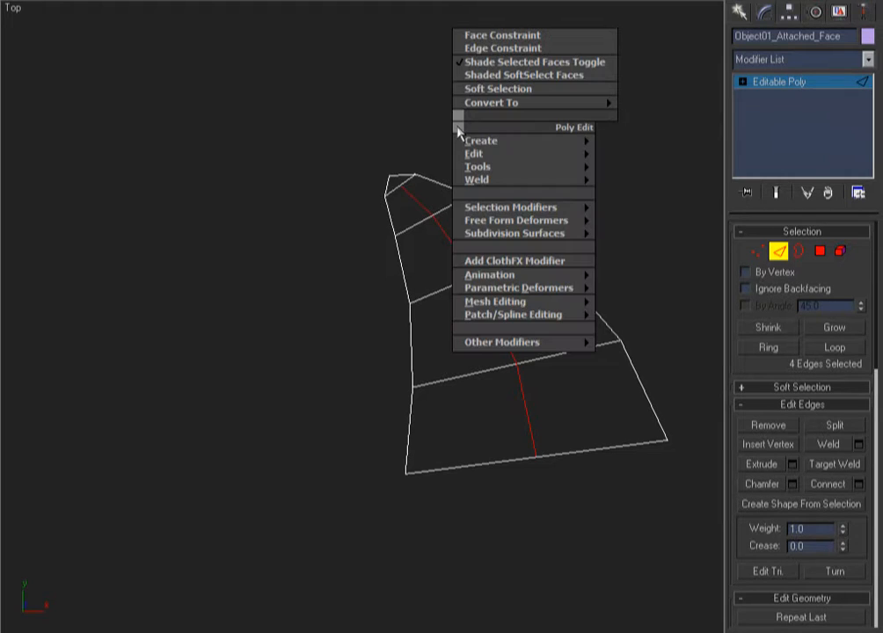
{"action": "key", "text": "e"}
{"action": "key", "text": "t"}
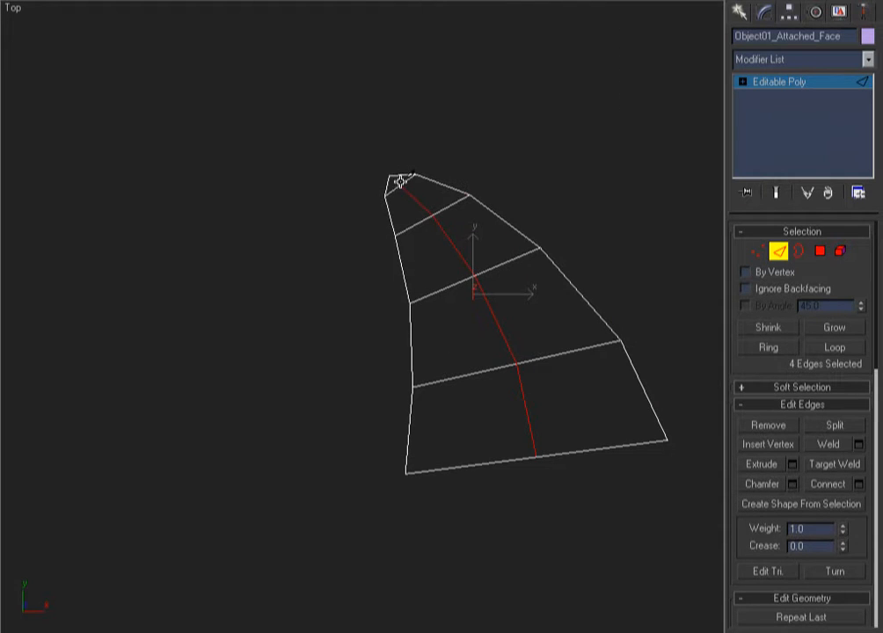
{"action": "left_click", "coordinate": [389, 175]}
{"action": "right_click", "coordinate": [389, 175]}
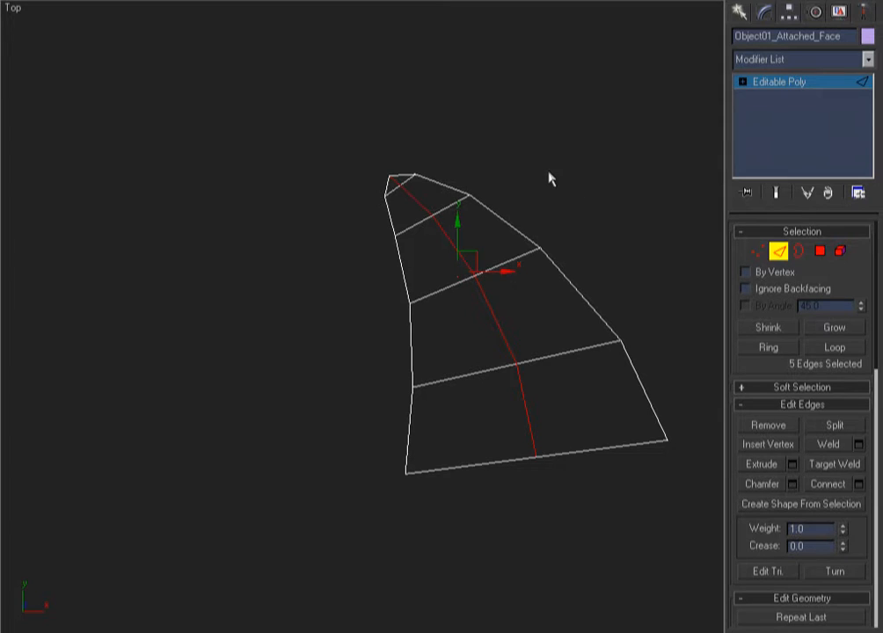
{"action": "key", "text": "ctrl+d"}
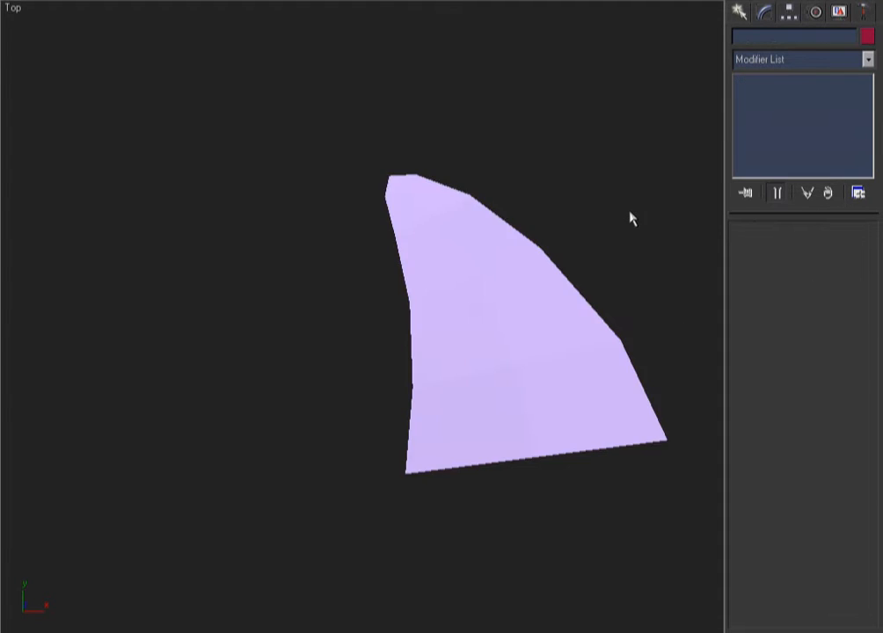
{"action": "left_click", "coordinate": [537, 232]}
{"action": "middle_click_drag", "start_coordinate": [537, 233], "coordinate": [406, 231], "text": "alt"}
{"action": "key", "text": "t"}
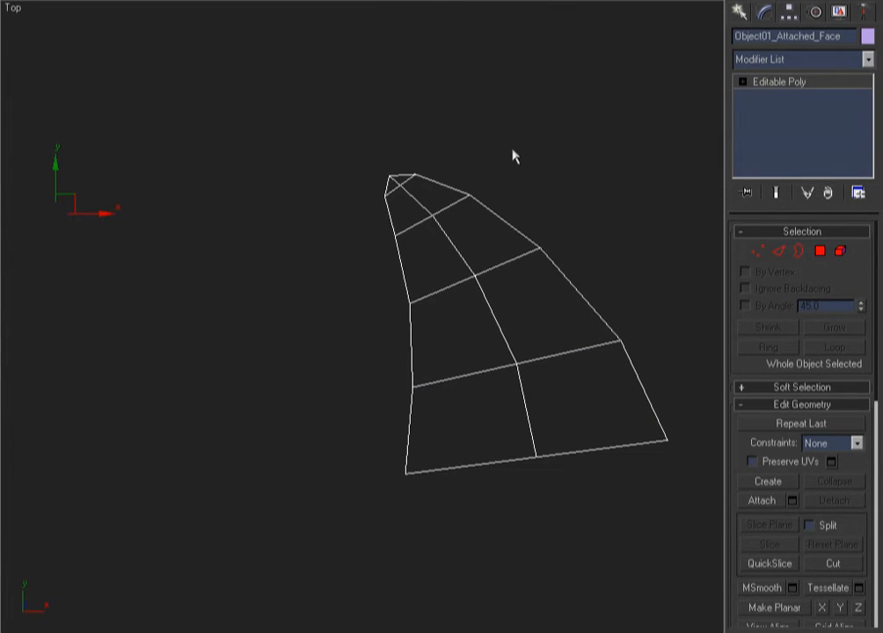
- Bring back the rest of the wing and attach the outer membrane face to the pink inner proxy mesh
{"action": "left_click", "coordinate": [587, 127]}
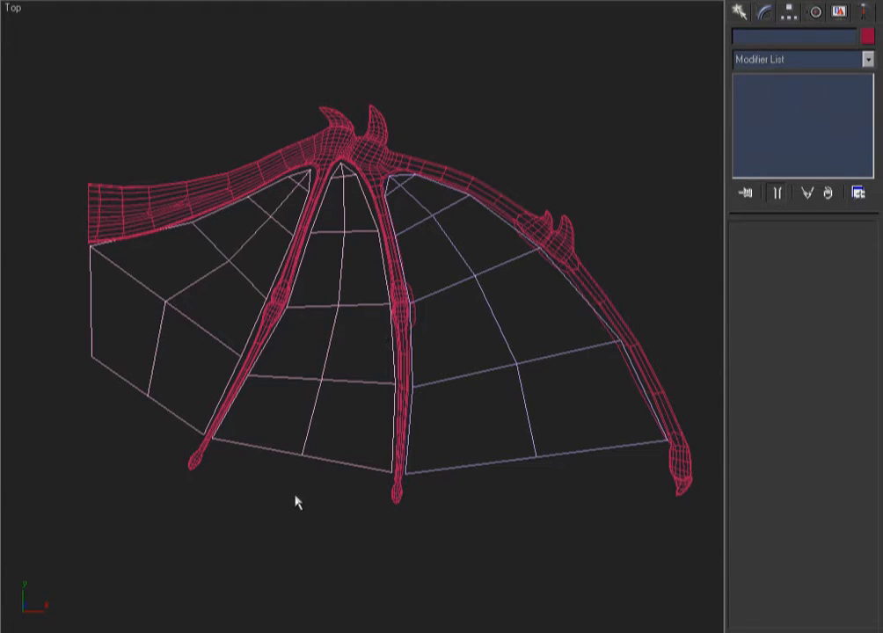
{"action": "left_click", "coordinate": [313, 445]}
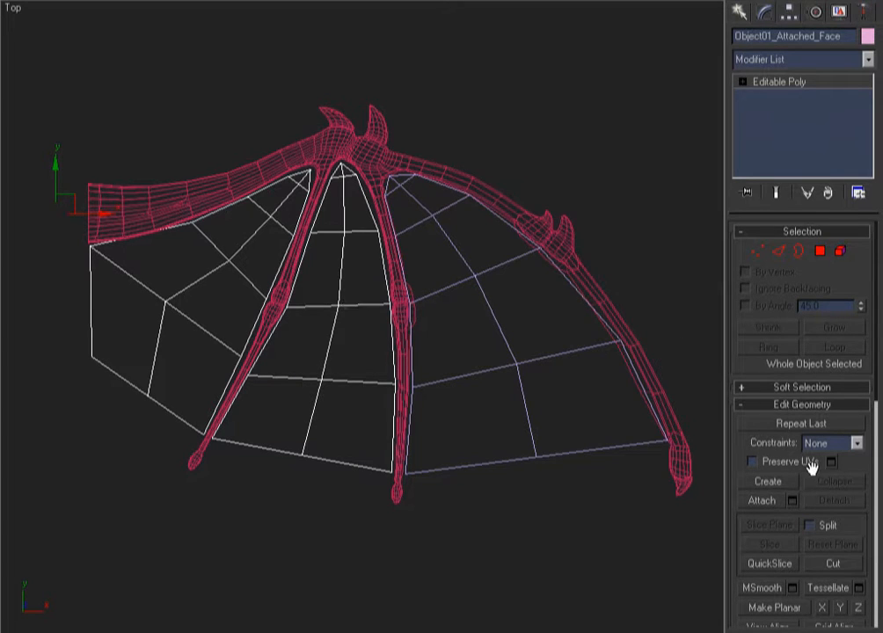
{"action": "left_click", "coordinate": [758, 500]}
{"action": "left_click", "coordinate": [557, 452]}
{"action": "right_click", "coordinate": [651, 232]}
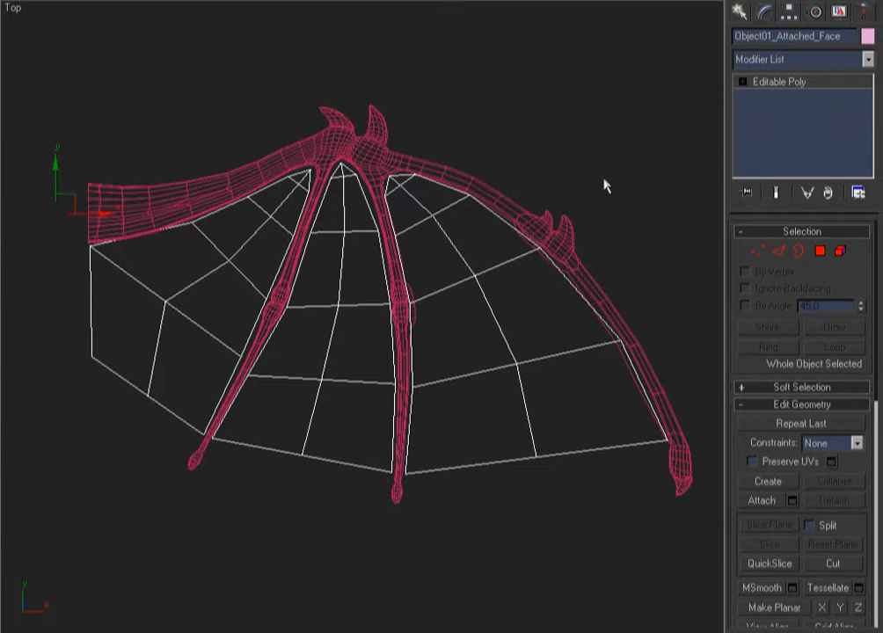
- Copy the Skin modifier from the Dragon_Mesh_Wing-L_PC wing mesh and paste it onto the combined membrane proxy
{"action": "left_click", "coordinate": [375, 154]}
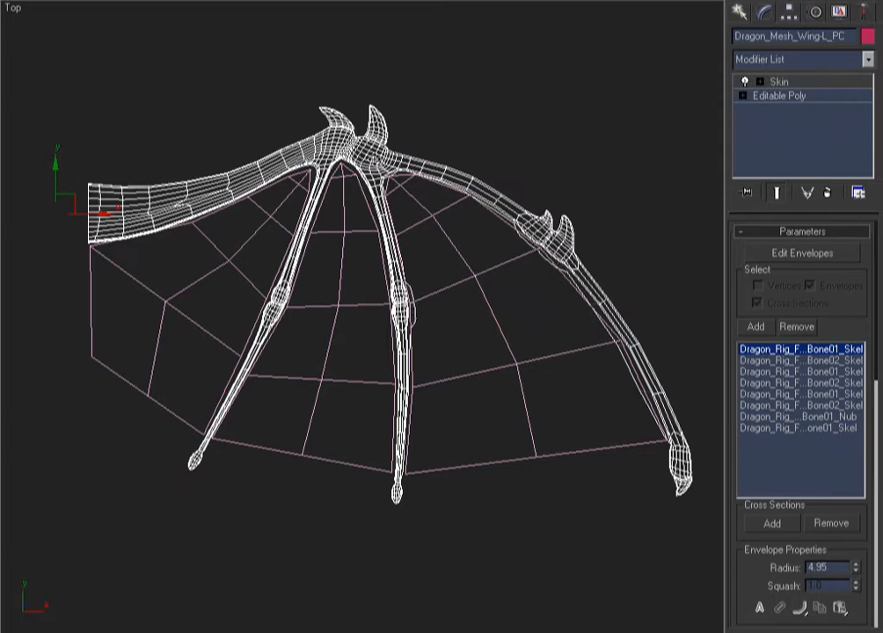
{"action": "right_click", "coordinate": [799, 81]}
{"action": "left_click", "coordinate": [827, 143]}
{"action": "left_click", "coordinate": [522, 438]}
{"action": "right_click", "coordinate": [783, 86]}
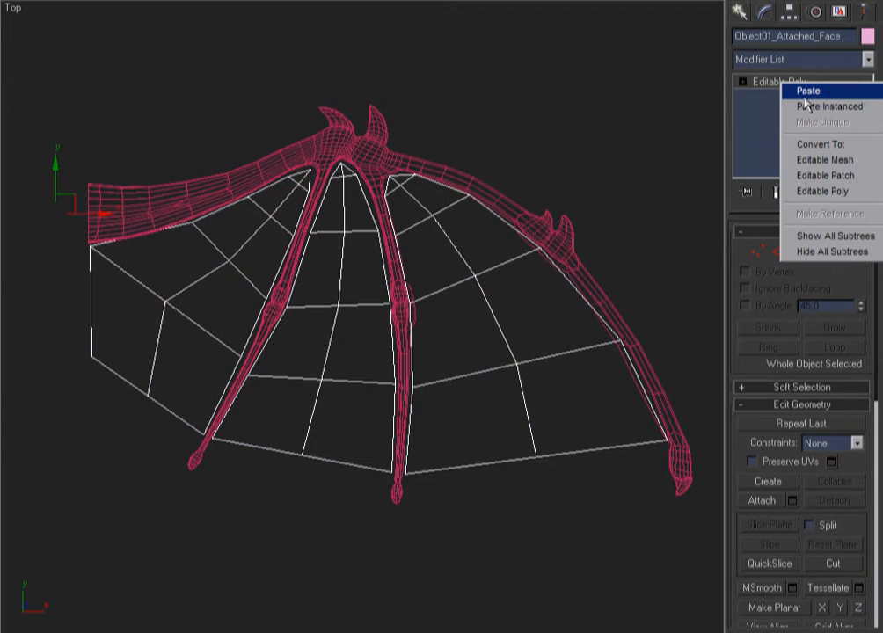
{"action": "left_click", "coordinate": [806, 94]}
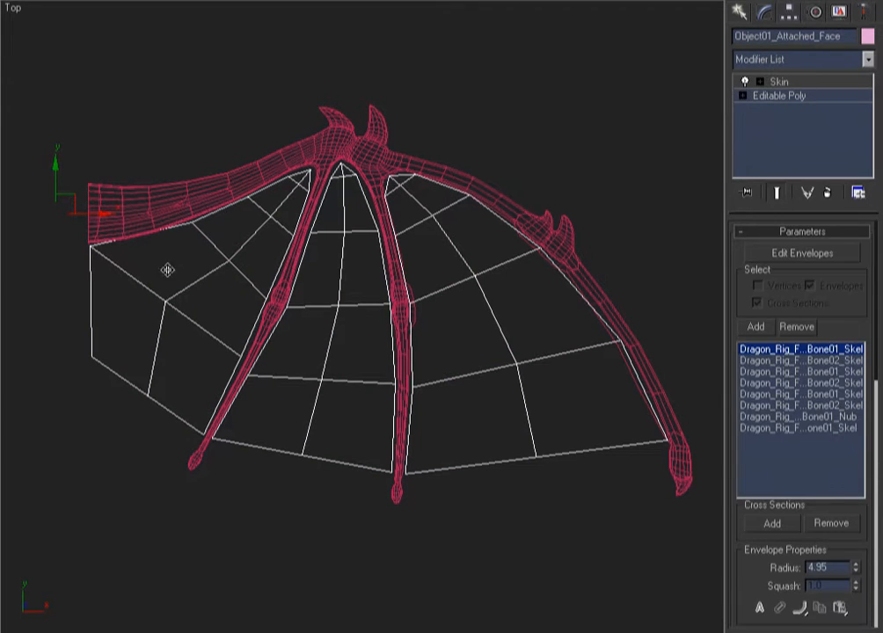
- Start editing the skin envelopes with vertex selection enabled and select the border vertices of the outer membrane section along its finger bones
{"action": "left_click", "coordinate": [787, 256]}
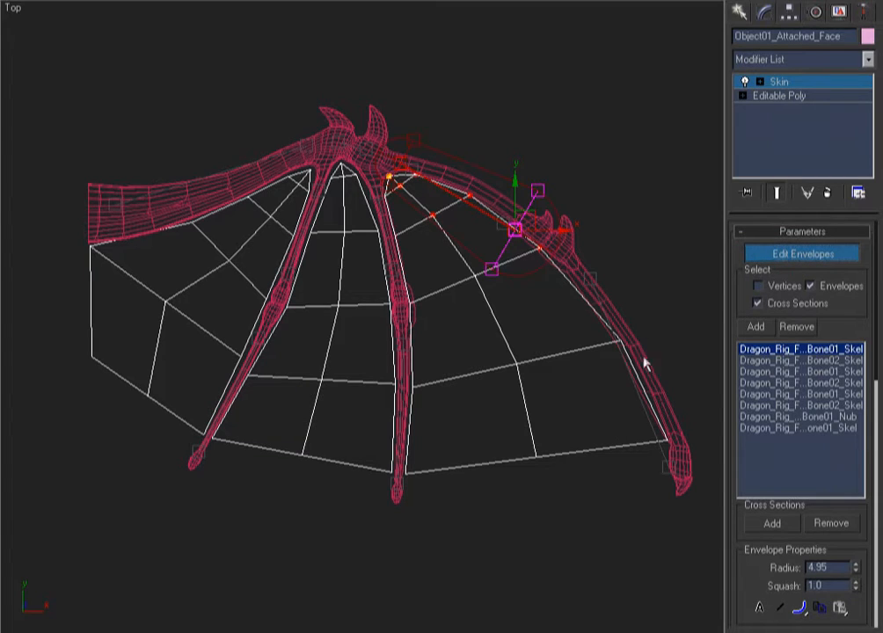
{"action": "left_click", "coordinate": [670, 435]}
{"action": "left_click", "coordinate": [758, 285]}
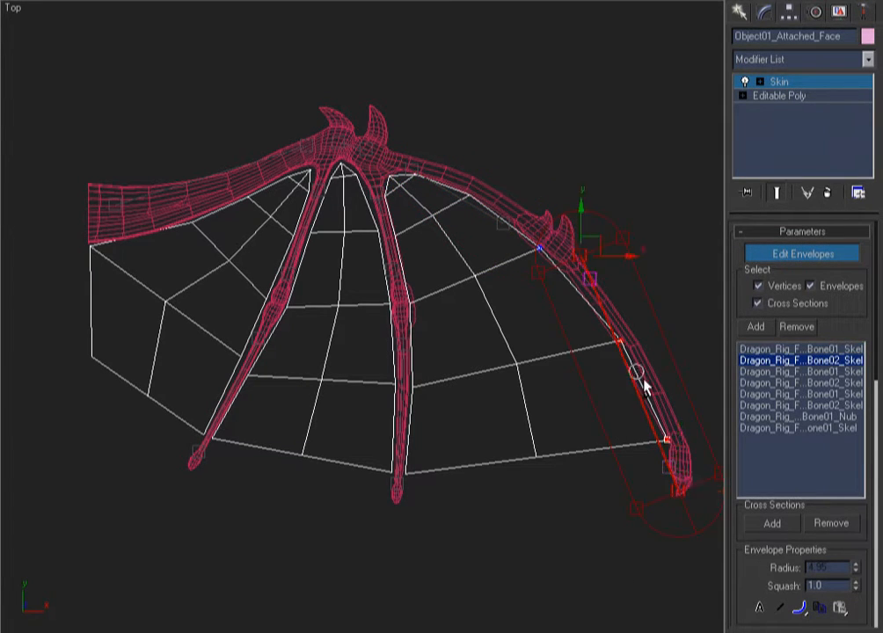
{"action": "left_click", "coordinate": [506, 224]}
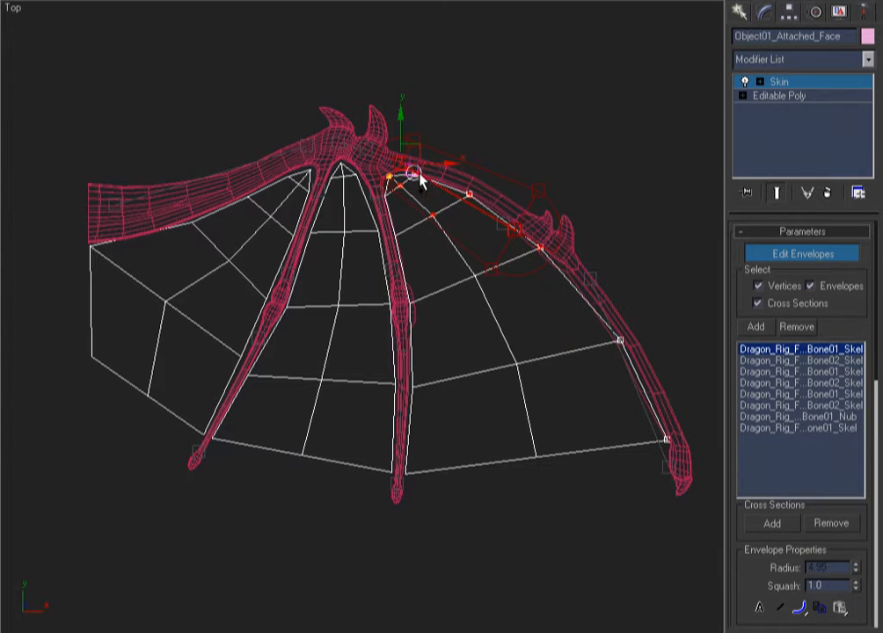
{"action": "left_click", "coordinate": [388, 192]}
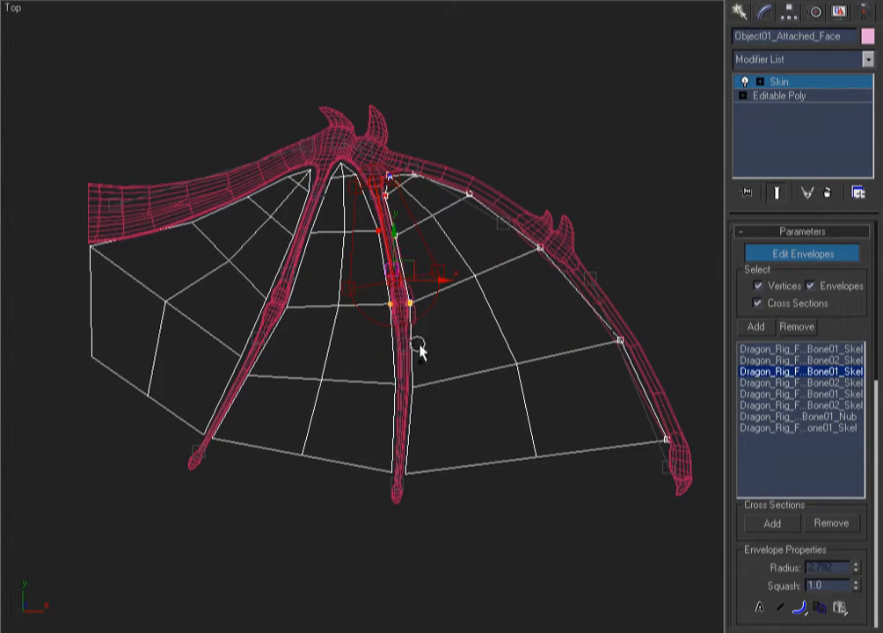
{"action": "left_click", "coordinate": [403, 486]}
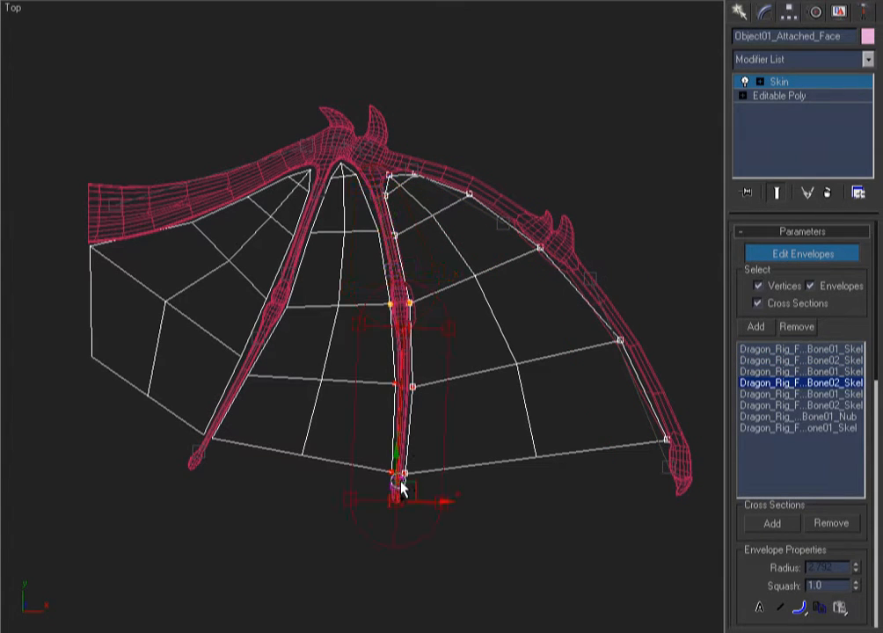
- Add the border vertices of the middle and innermost membrane sections to the selection and bake the selected vertices' weights
{"action": "left_click", "coordinate": [390, 280]}
{"action": "left_click", "coordinate": [356, 186]}
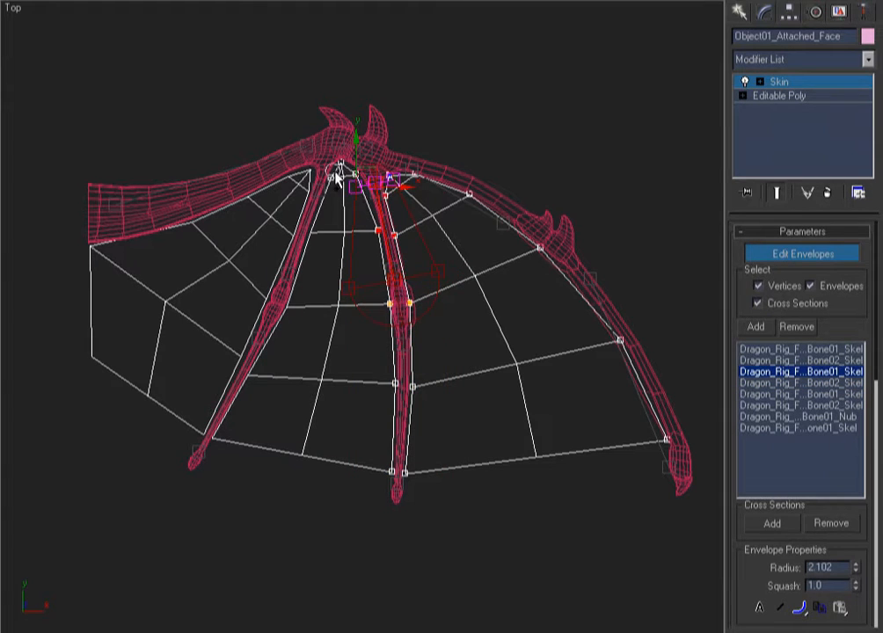
{"action": "left_click", "coordinate": [317, 192]}
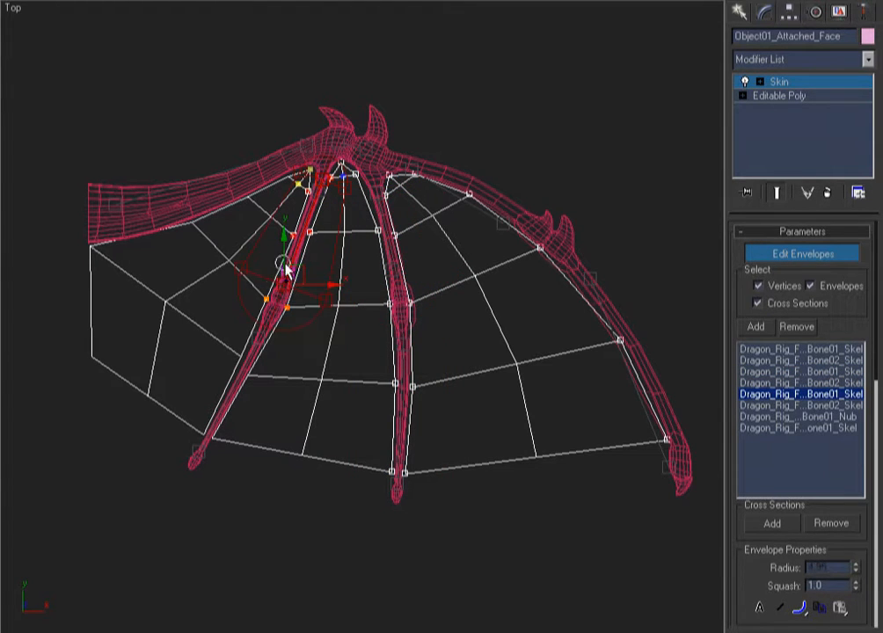
{"action": "left_click", "coordinate": [266, 331]}
{"action": "left_click", "coordinate": [208, 434]}
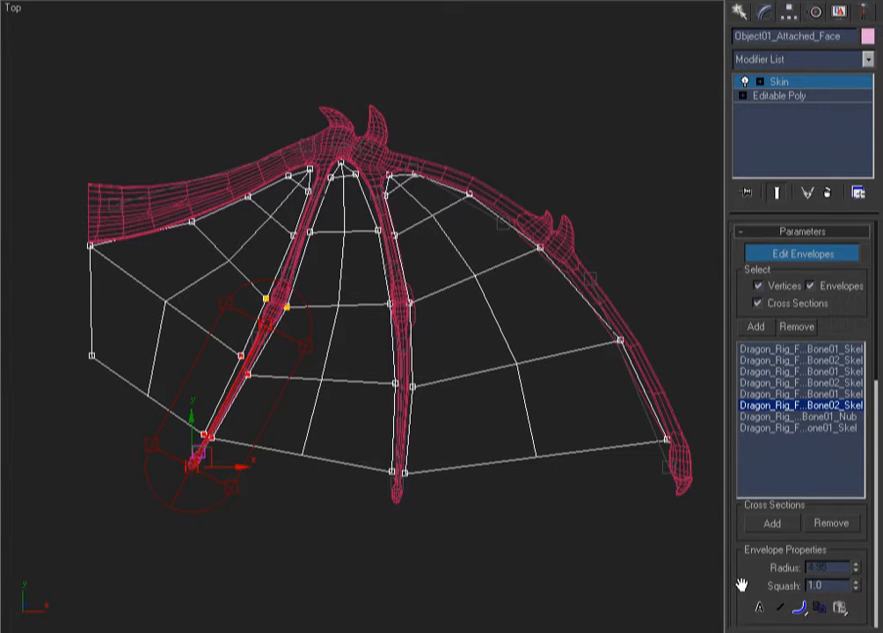
{"action": "left_click_drag", "start_coordinate": [741, 586], "coordinate": [733, 166]}
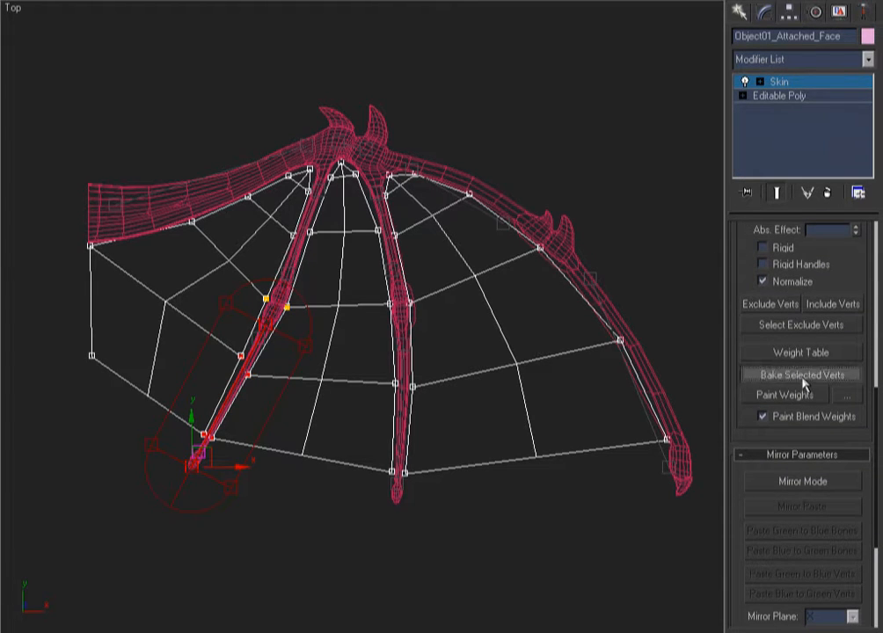
- Turn off vertex selection and widen both leading-edge bone envelopes to reach the centre-line vertices of the outer membrane section
{"action": "left_click", "coordinate": [470, 204]}
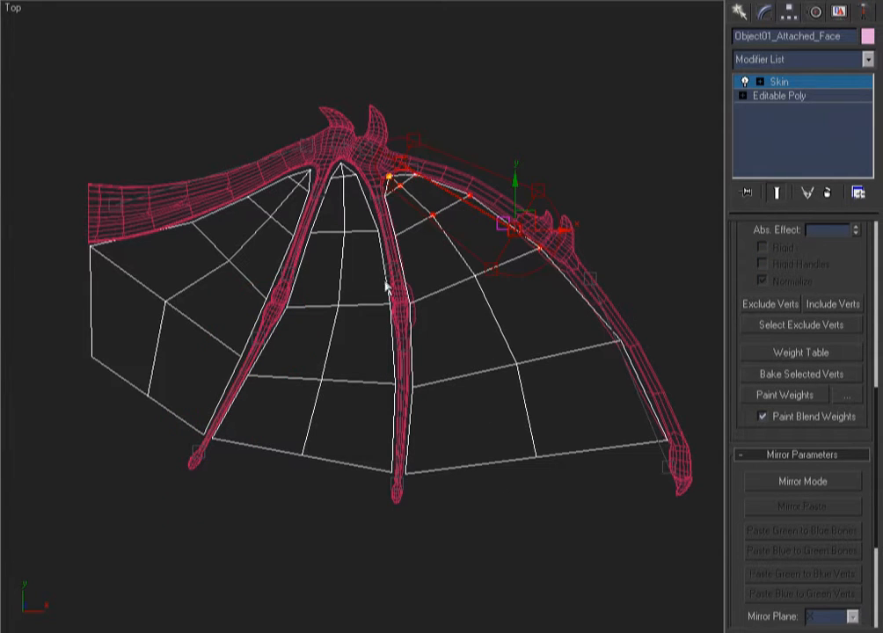
{"action": "left_click", "coordinate": [493, 267]}
{"action": "left_click_drag", "start_coordinate": [528, 255], "coordinate": [497, 286]}
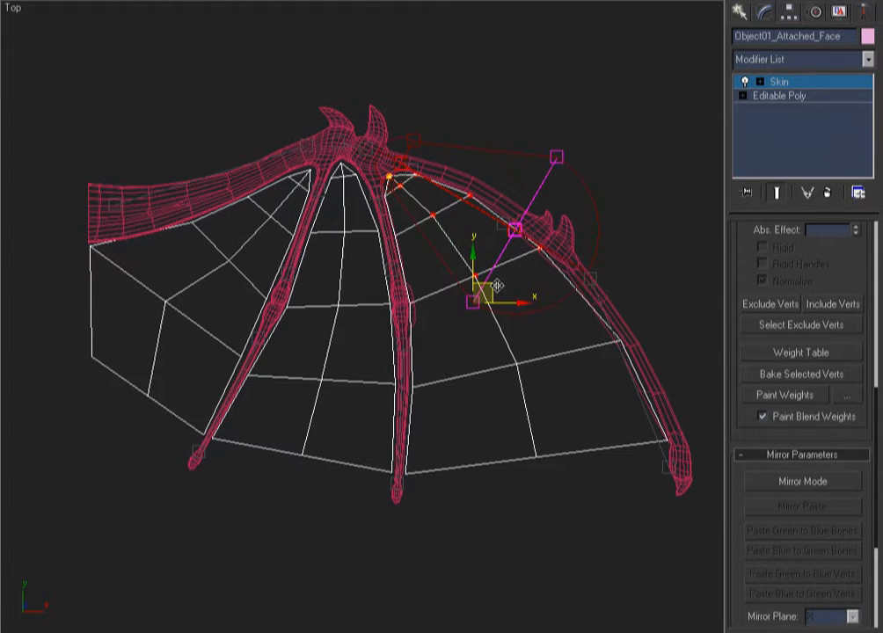
{"action": "left_click", "coordinate": [607, 322]}
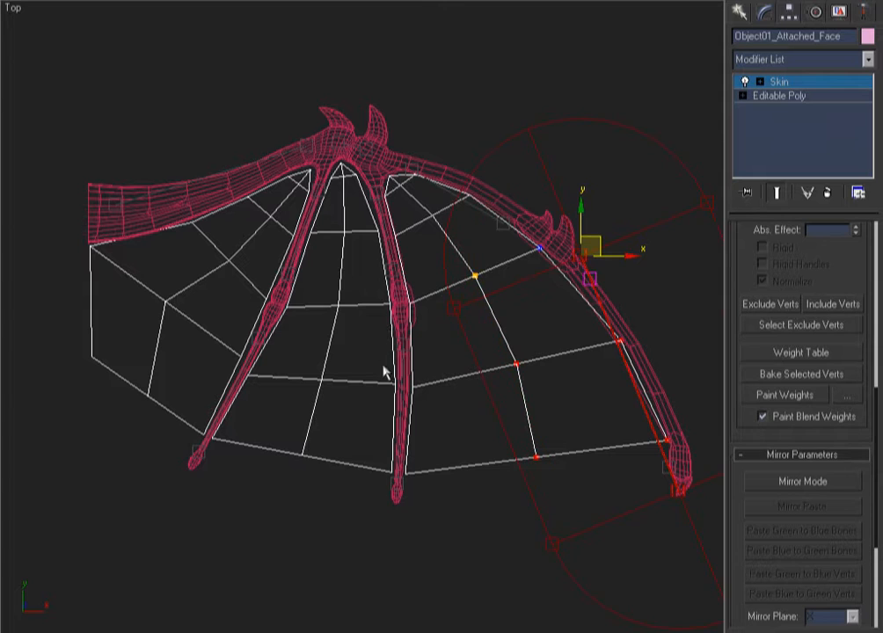
- Widen the envelopes of both middle-finger bones to reach the centre-line vertices of the membrane sections on either side
{"action": "left_click", "coordinate": [411, 371]}
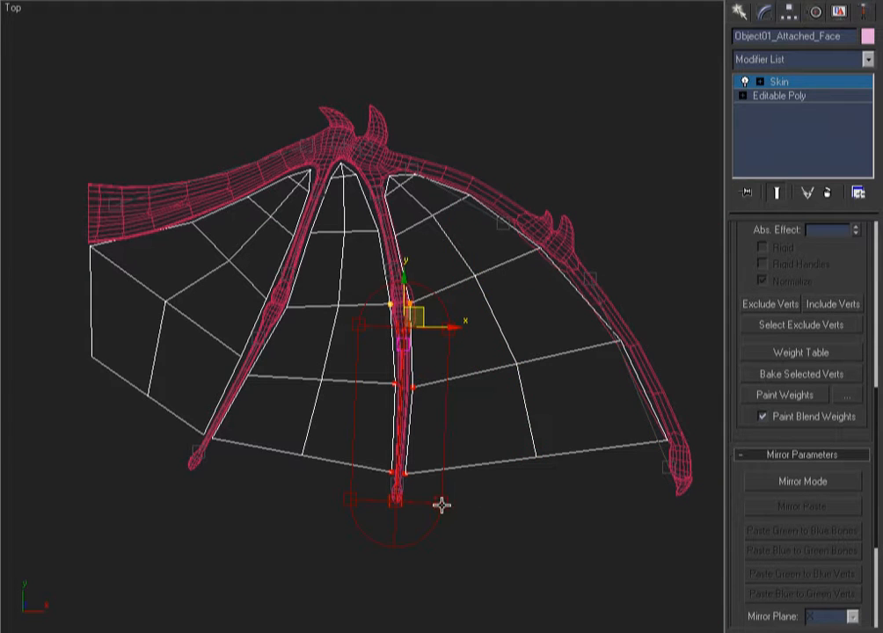
{"action": "left_click_drag", "start_coordinate": [441, 505], "coordinate": [551, 508]}
{"action": "left_click_drag", "start_coordinate": [451, 329], "coordinate": [520, 315]}
{"action": "left_click", "coordinate": [388, 252]}
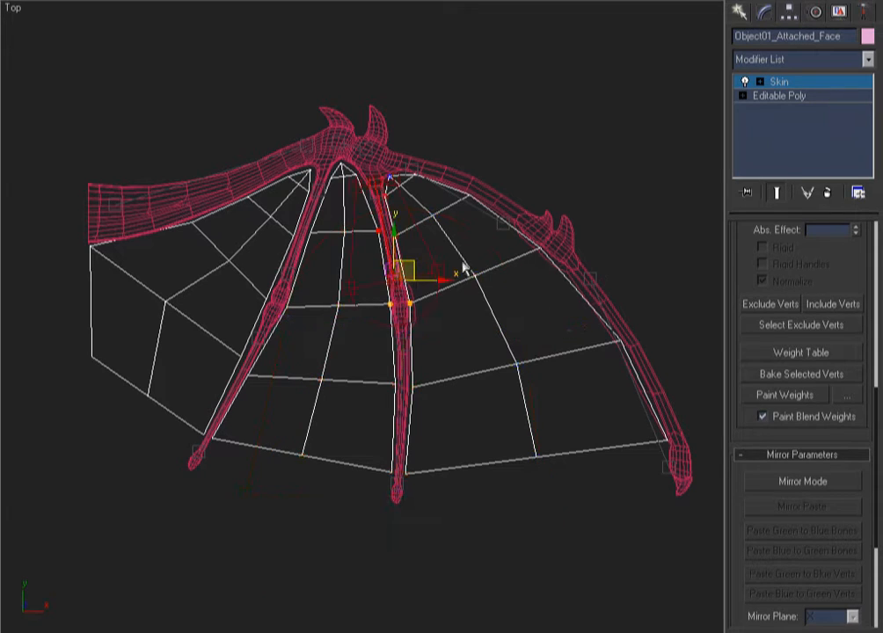
{"action": "left_click_drag", "start_coordinate": [439, 269], "coordinate": [488, 261]}
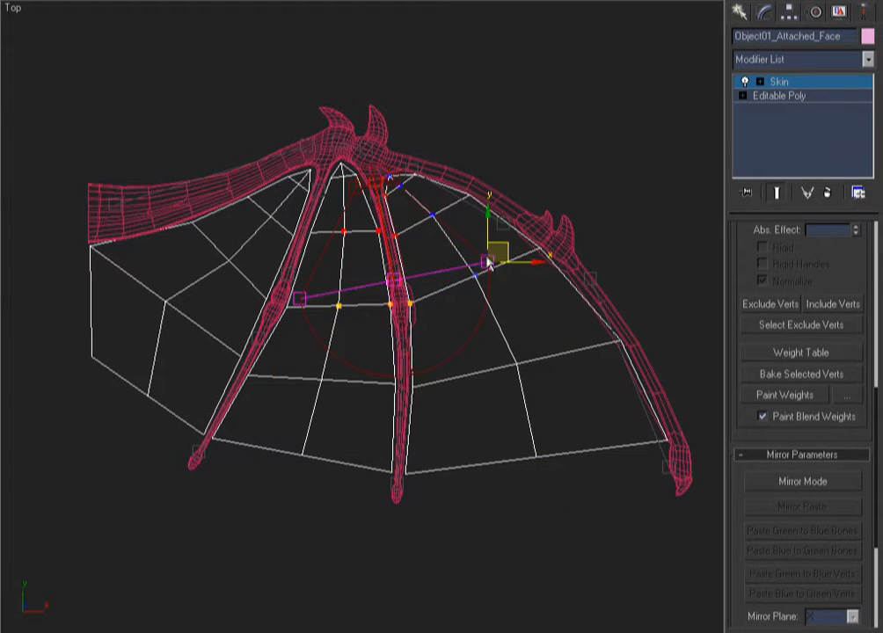
{"action": "left_click", "coordinate": [392, 181]}
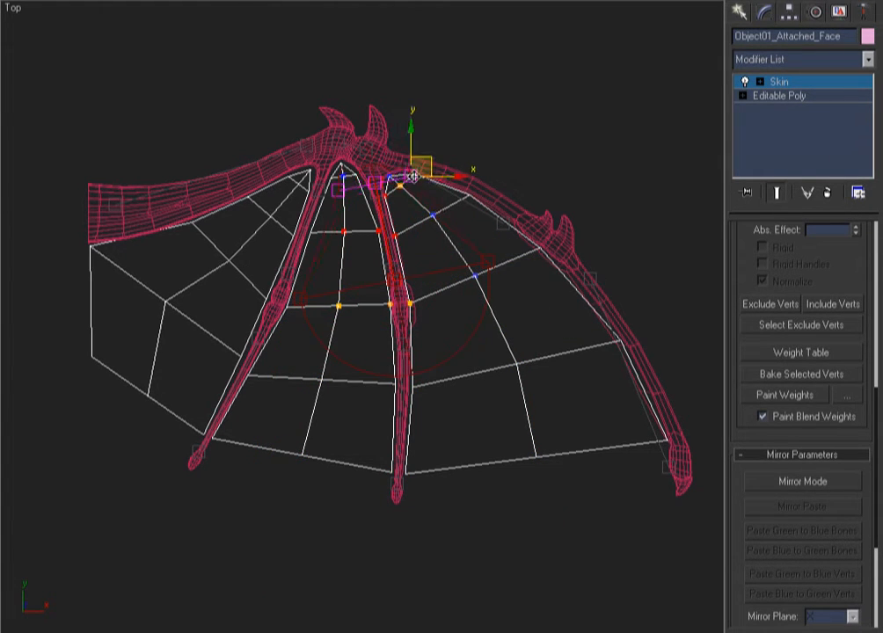
- Widen the envelopes of both inner-finger bones to cover the centre-line vertices of the middle and innermost membrane sections
{"action": "left_click", "coordinate": [301, 182]}
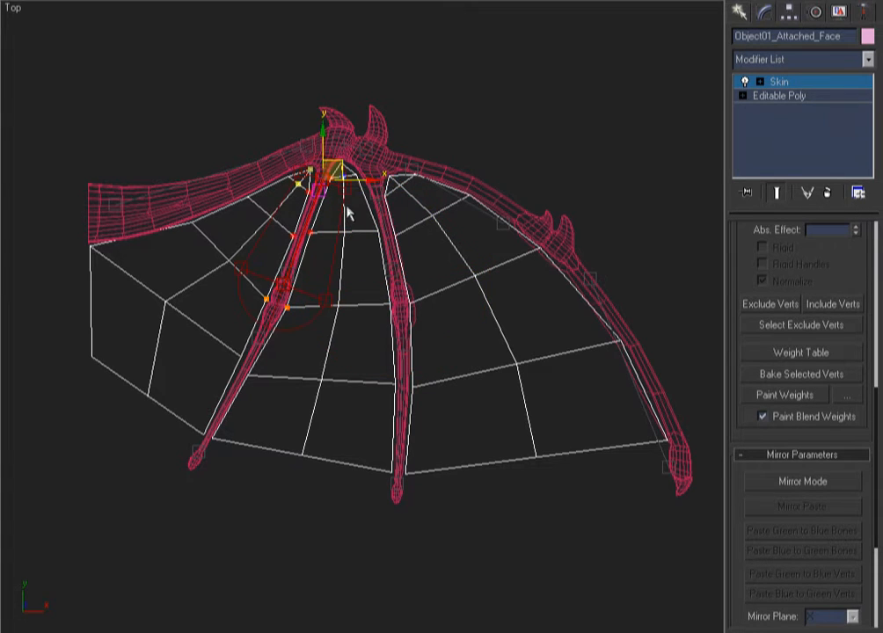
{"action": "left_click", "coordinate": [347, 190]}
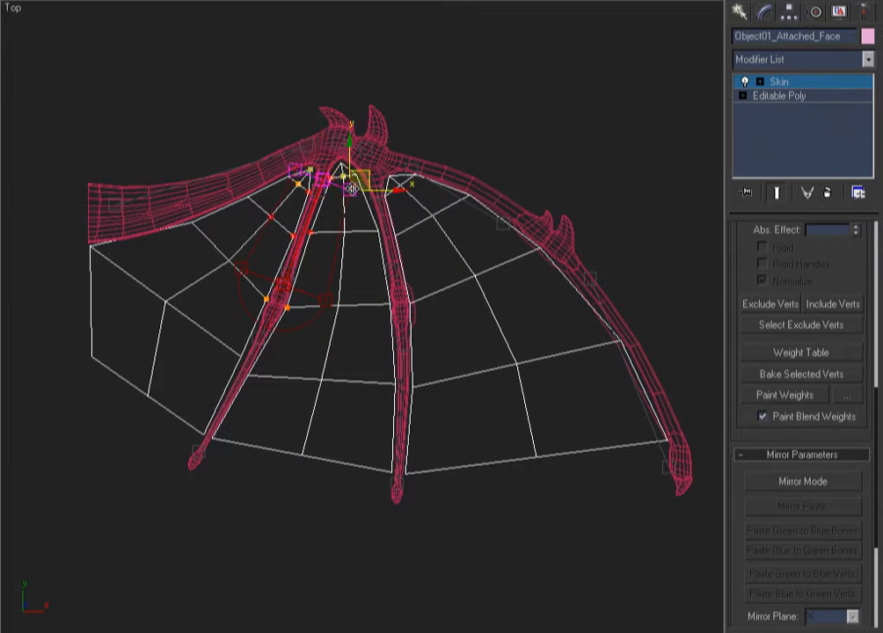
{"action": "left_click", "coordinate": [323, 305]}
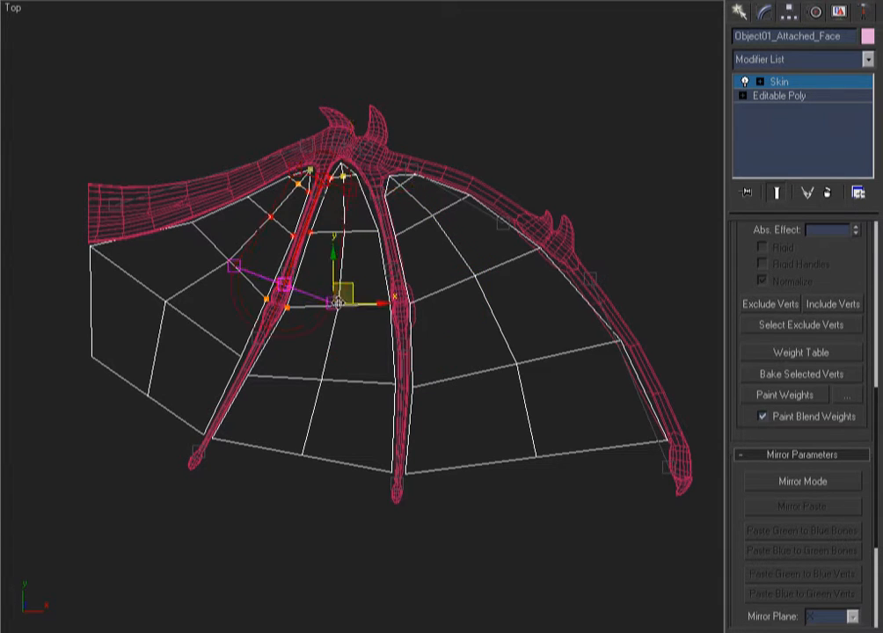
{"action": "left_click", "coordinate": [247, 359]}
{"action": "left_click_drag", "start_coordinate": [303, 345], "coordinate": [354, 372]}
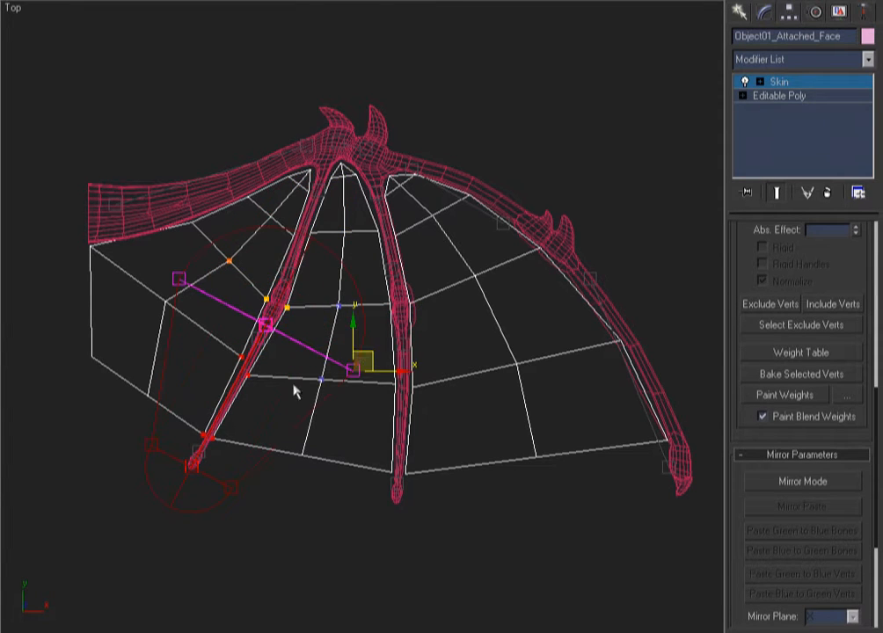
{"action": "left_click", "coordinate": [232, 486]}
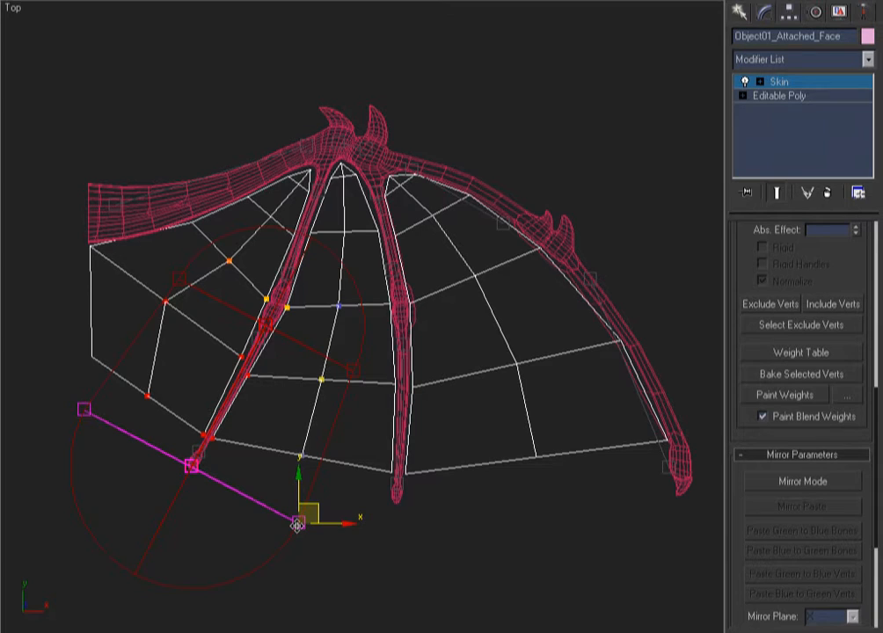
- Widen the arm bone's envelope at the wing root to cover the centre-line vertices of the innermost membrane section
{"action": "left_click", "coordinate": [134, 201]}
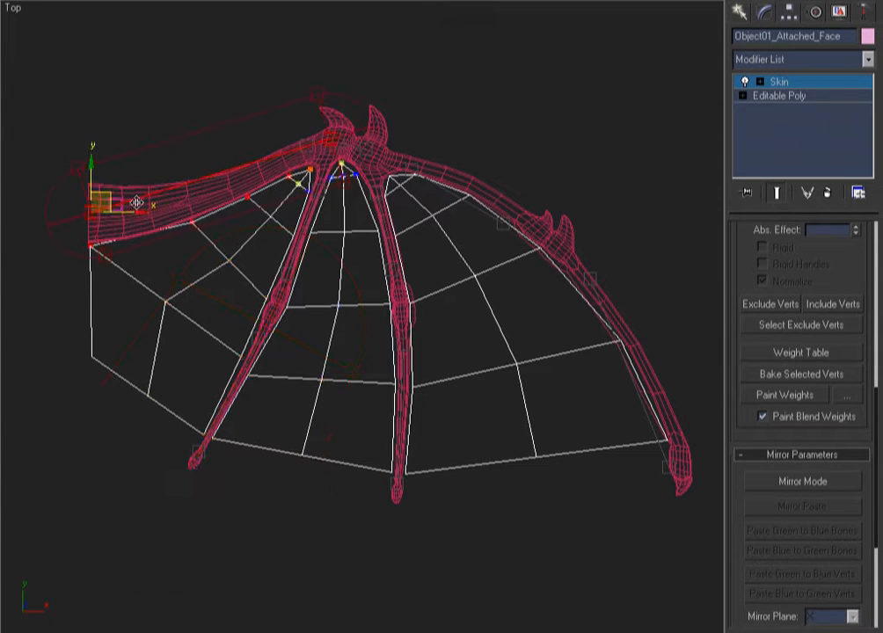
{"action": "left_click", "coordinate": [103, 254]}
{"action": "left_click_drag", "start_coordinate": [117, 240], "coordinate": [174, 384]}
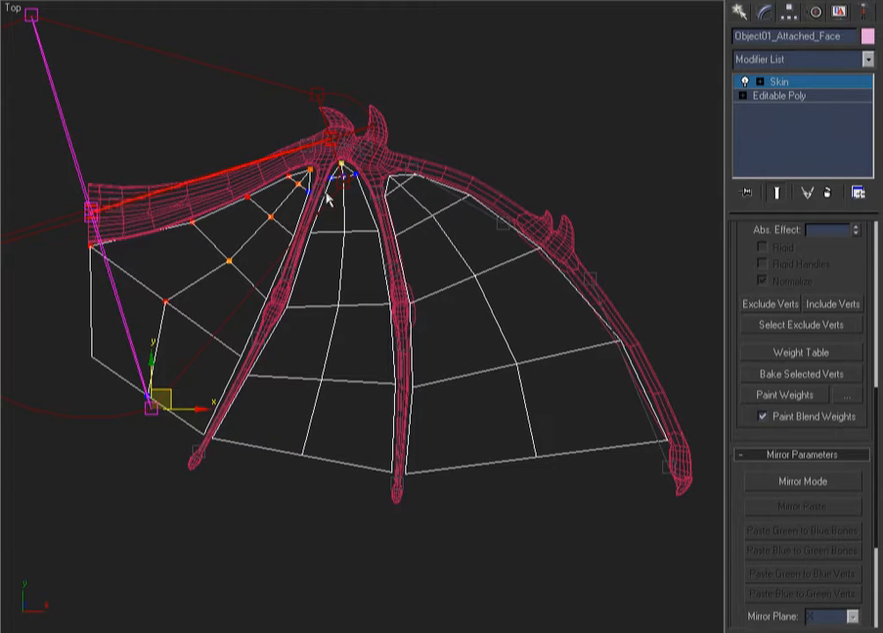
- Widen the knuckle end of the inner-finger bone's envelope to reach the nearby centre-line vertices, then finish envelope editing and deselect the mesh
{"action": "left_click", "coordinate": [308, 220]}
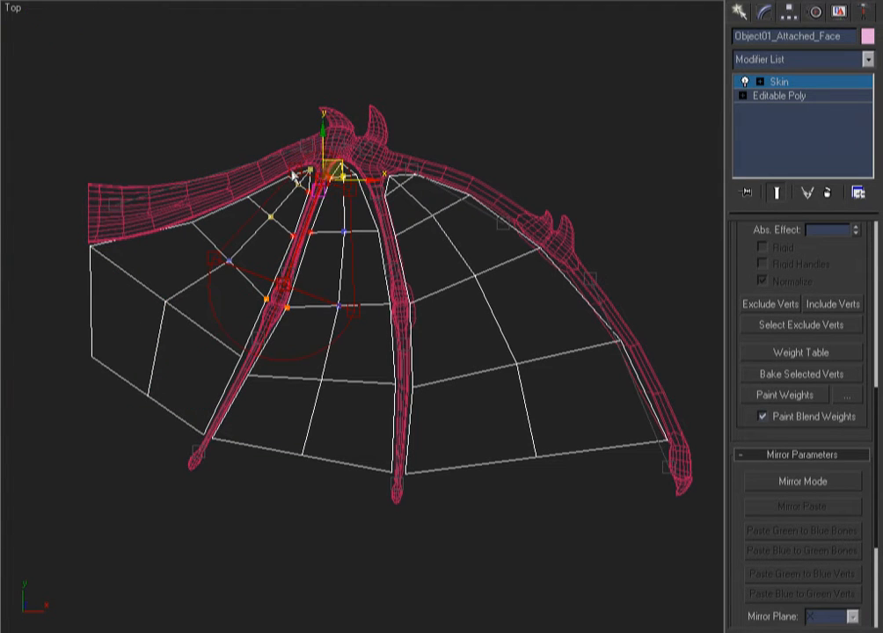
{"action": "left_click", "coordinate": [313, 163]}
{"action": "left_click_drag", "start_coordinate": [314, 162], "coordinate": [300, 142]}
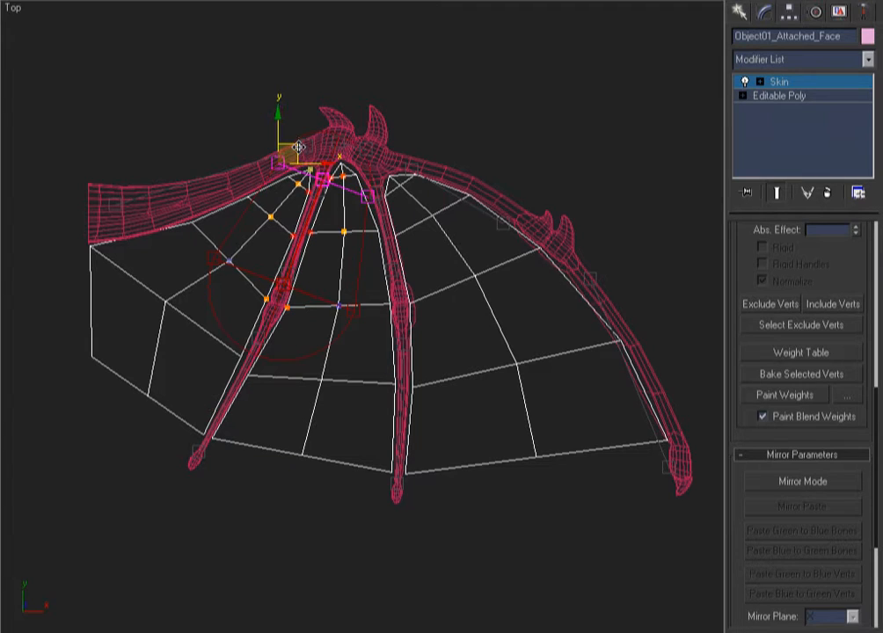
{"action": "left_click", "coordinate": [798, 87]}
{"action": "left_click", "coordinate": [601, 111]}
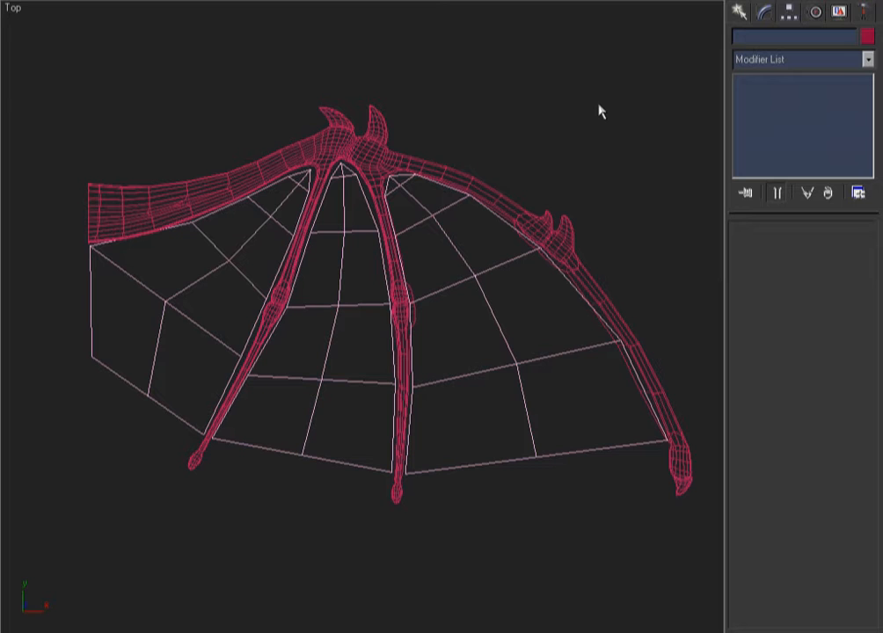
- Examine the wing and its membrane proxy in shaded and wireframe display
{"action": "key", "text": "F3"}
{"action": "key", "text": "F3"}
{"action": "key", "text": "F3"}
{"action": "key", "text": "F3"}
{"action": "key", "text": "F3"}
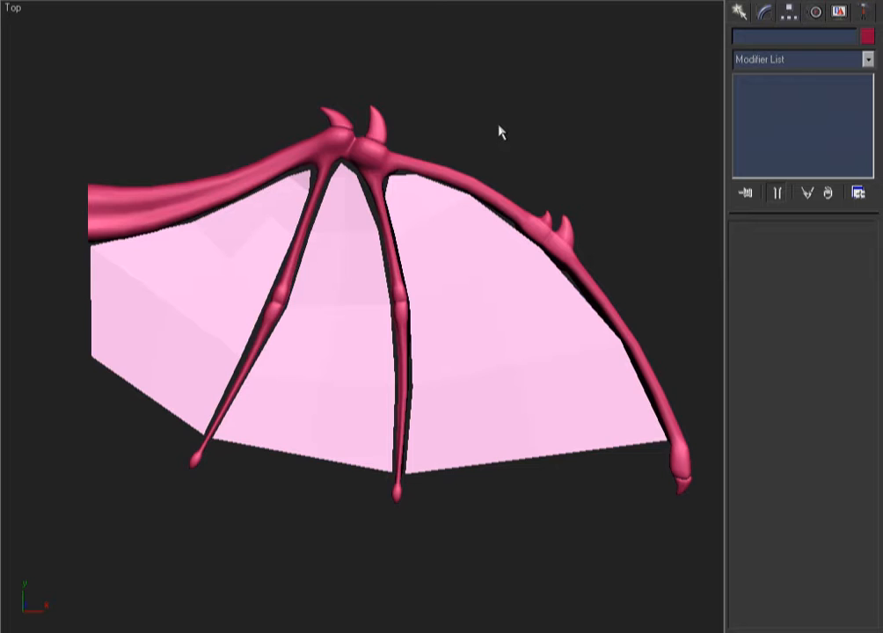
{"action": "key", "text": "F3"}
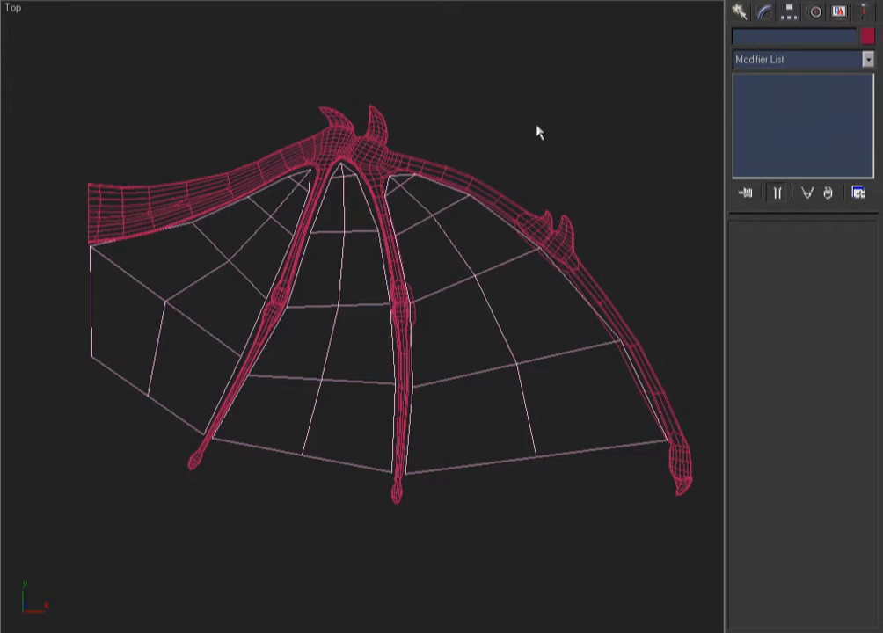
- Select the membrane proxy mesh and add a Cloth modifier above its Skin
{"action": "left_click", "coordinate": [533, 462]}
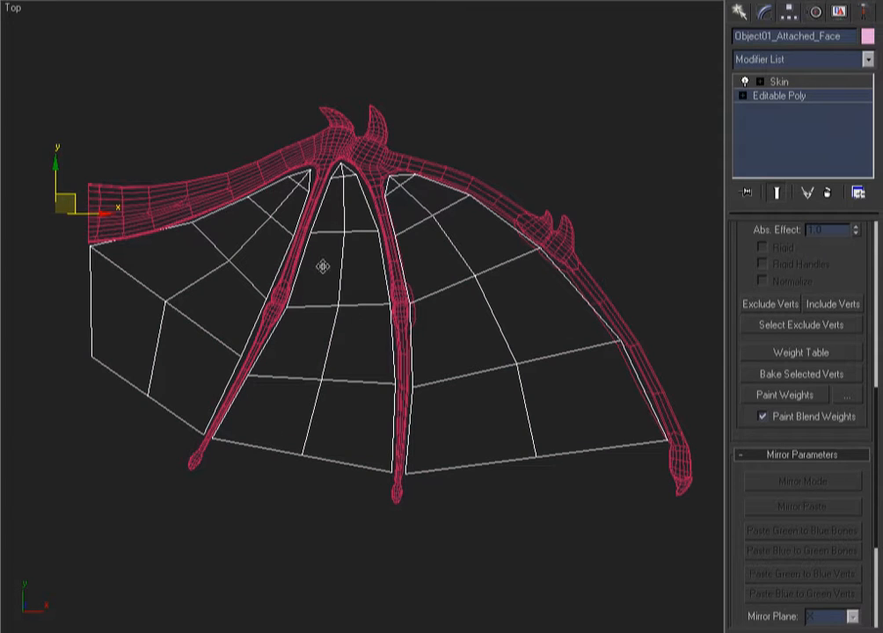
{"action": "key", "text": "F3"}
{"action": "key", "text": "F3"}
{"action": "right_click", "coordinate": [270, 152]}
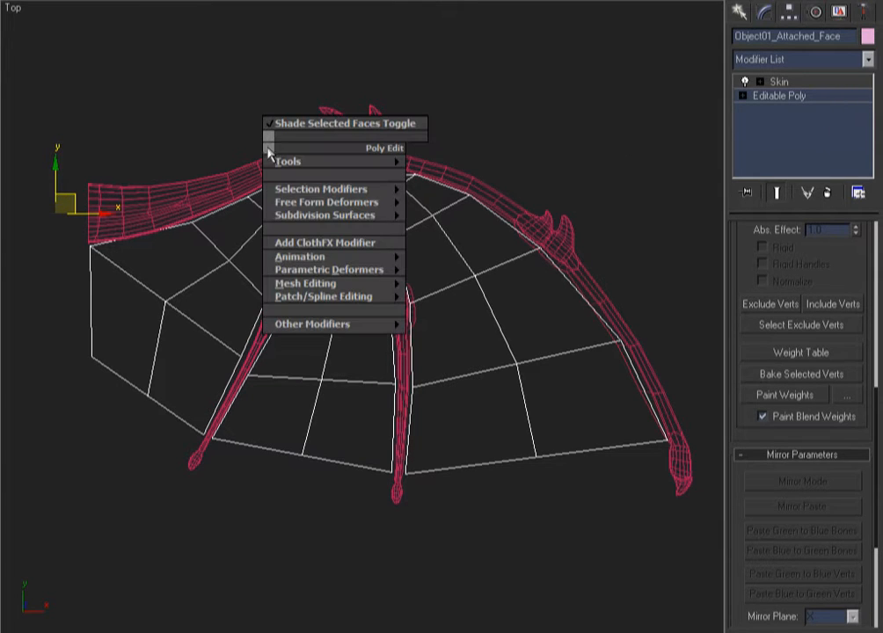
{"action": "left_click", "coordinate": [301, 249]}
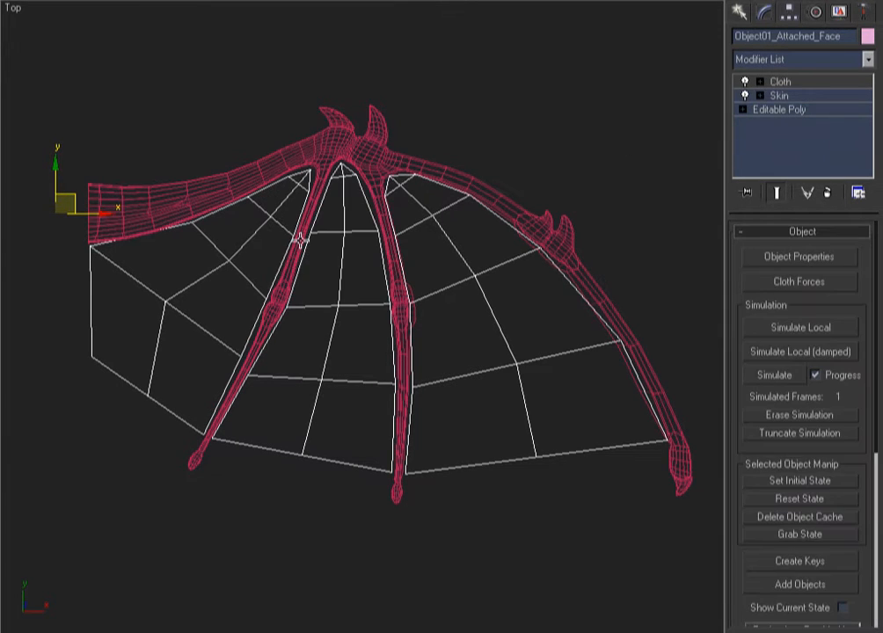
- Define the membrane mesh as Cloth in the simulation's object properties and set its U Scale to 0.5
{"action": "left_click", "coordinate": [786, 260]}
{"action": "left_click", "coordinate": [335, 175]}
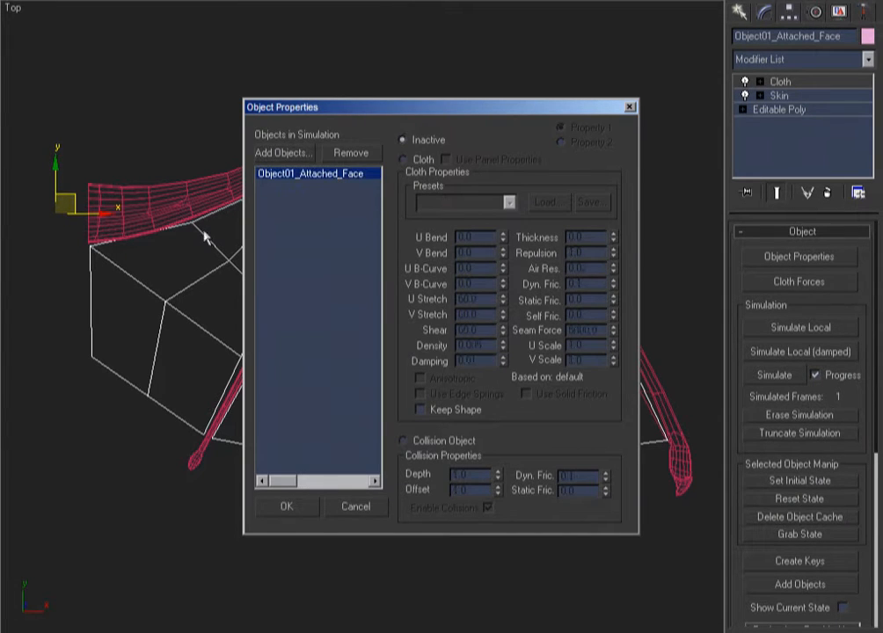
{"action": "left_click", "coordinate": [422, 160]}
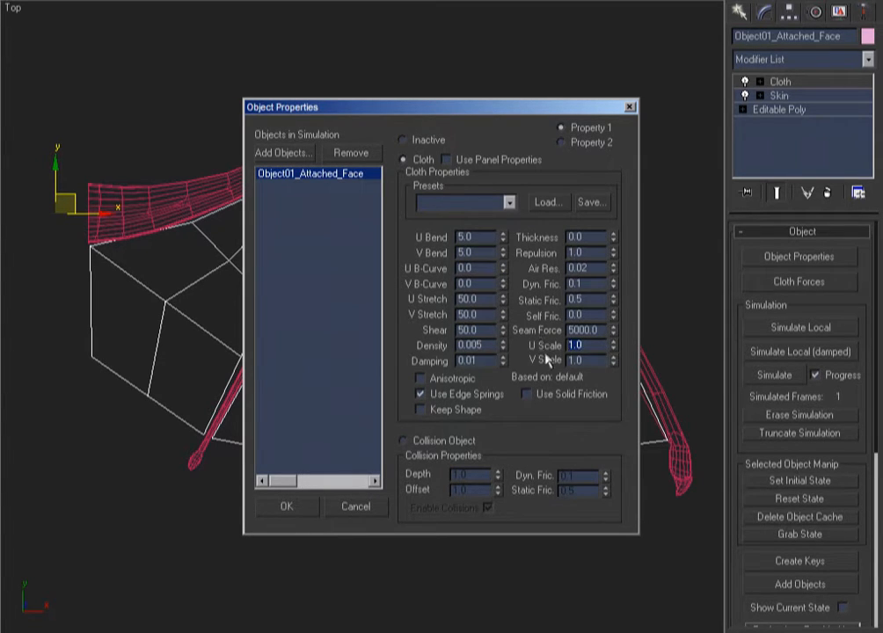
{"action": "type", "text": ".5"}
{"action": "double_click", "coordinate": [594, 363]}
{"action": "left_click", "coordinate": [284, 508]}
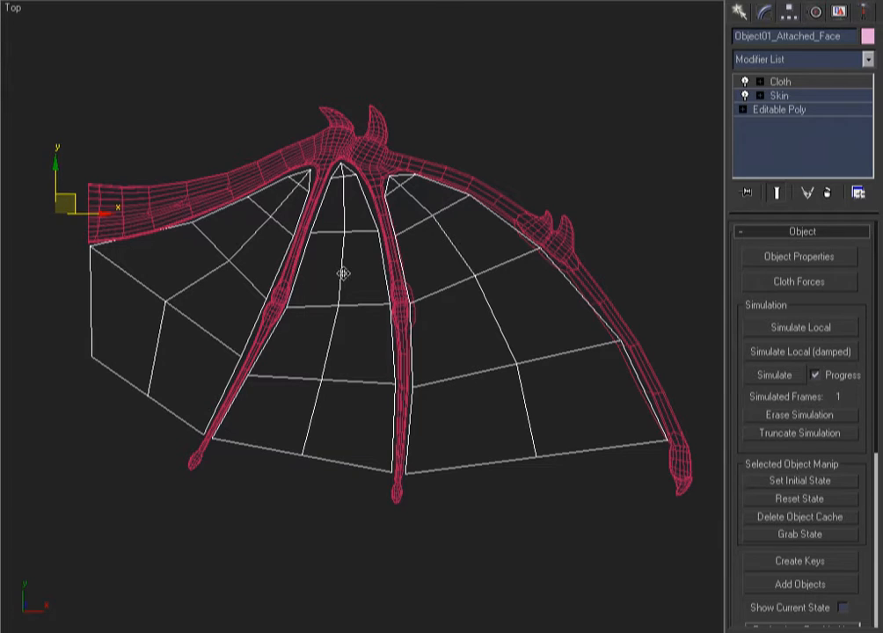
{"action": "left_click_drag", "start_coordinate": [342, 237], "coordinate": [341, 305]}
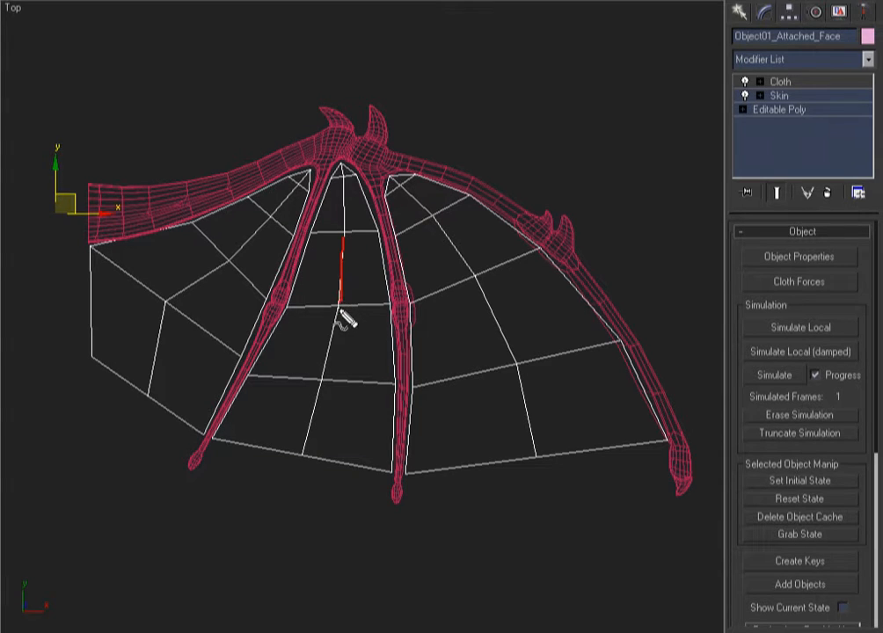
{"action": "left_click_drag", "start_coordinate": [327, 382], "coordinate": [389, 387]}
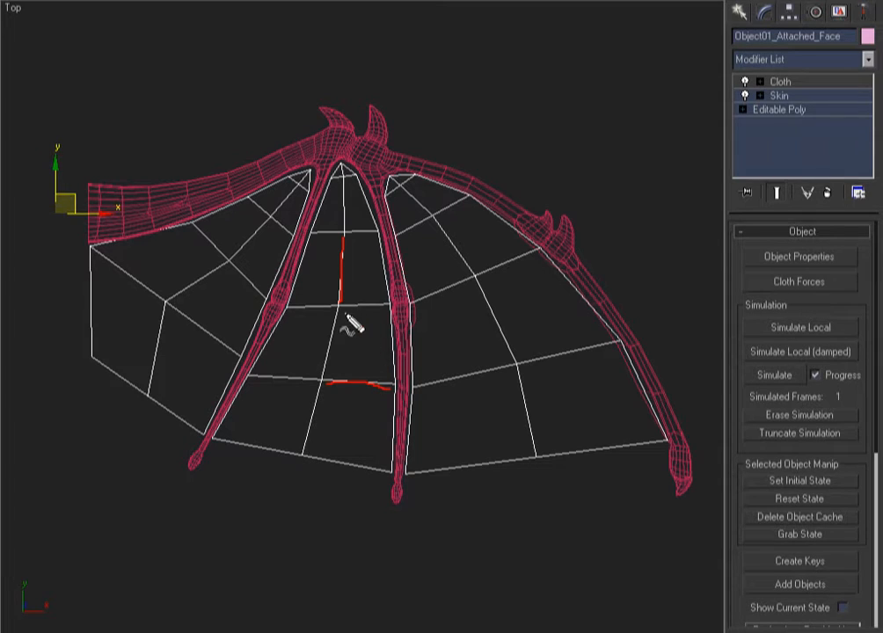
{"action": "left_click", "coordinate": [767, 256]}
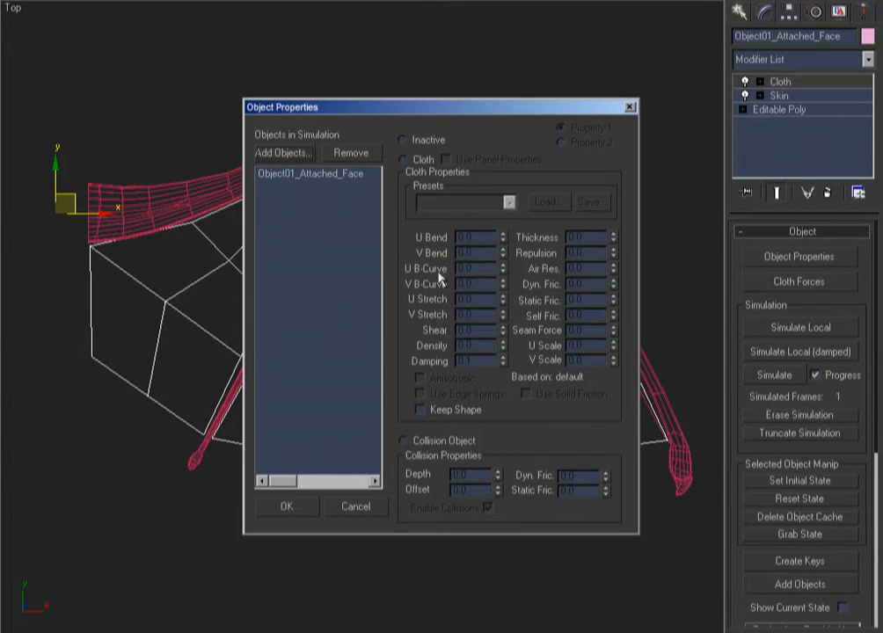
{"action": "left_click", "coordinate": [293, 509]}
{"action": "mouse_move", "coordinate": [343, 308]}
{"action": "left_mouse_down"}
{"action": "mouse_move", "coordinate": [338, 364]}
{"action": "mouse_move", "coordinate": [352, 377]}
{"action": "mouse_move", "coordinate": [390, 383]}
{"action": "left_mouse_up"}
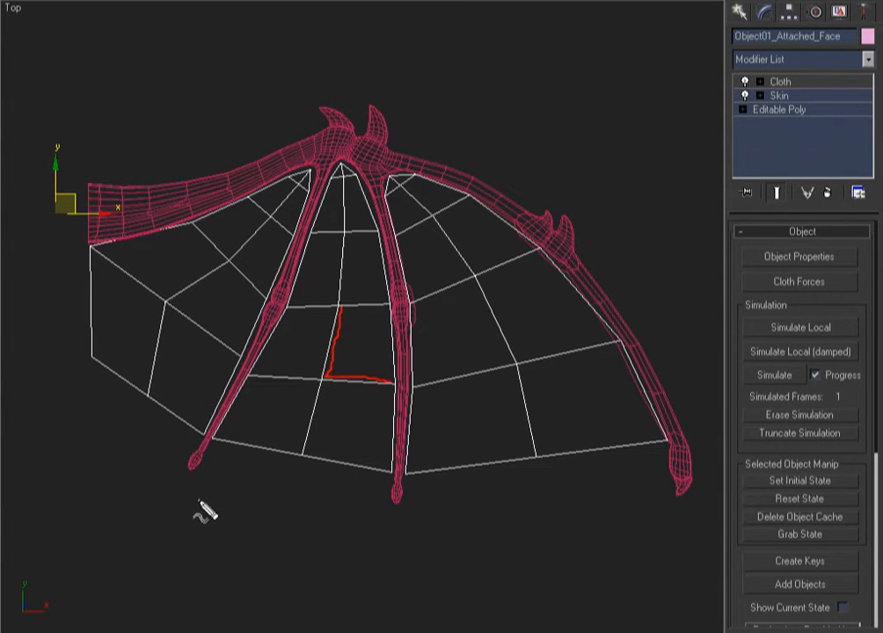
{"action": "key", "text": "Escape"}
{"action": "left_click", "coordinate": [799, 256]}
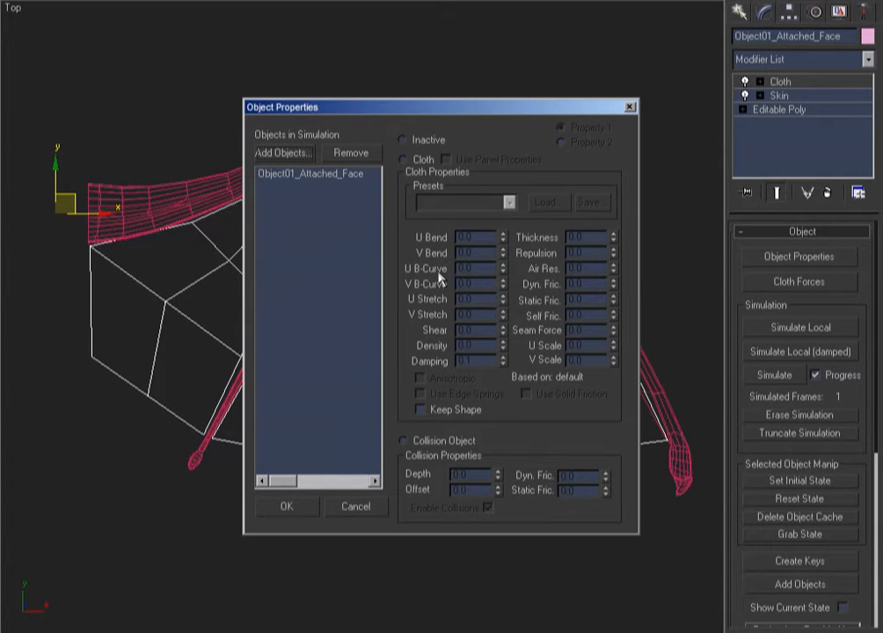
{"action": "left_click", "coordinate": [357, 507]}
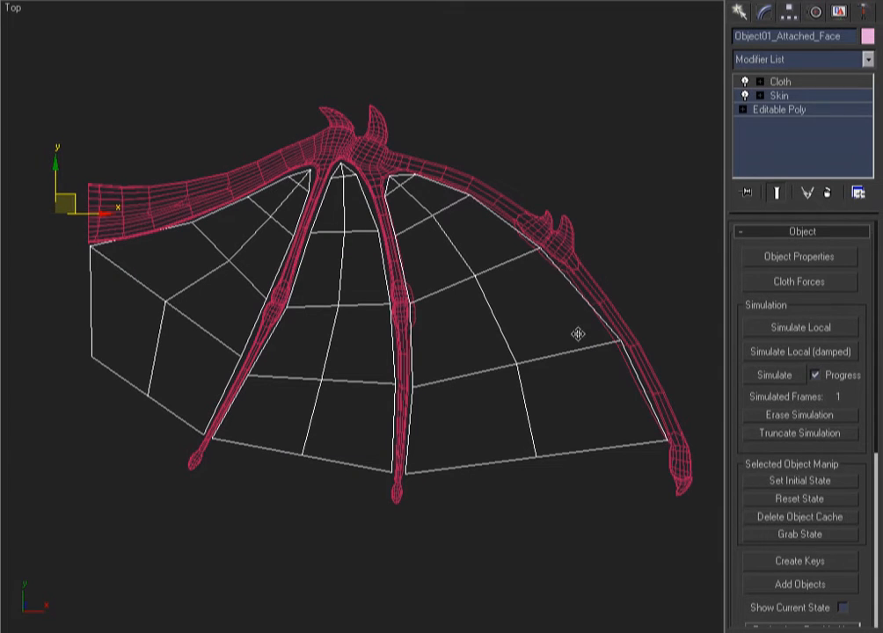
{"action": "mouse_move", "coordinate": [323, 384]}
{"action": "left_mouse_down"}
{"action": "mouse_move", "coordinate": [398, 328]}
{"action": "mouse_move", "coordinate": [357, 380]}
{"action": "mouse_move", "coordinate": [356, 323]}
{"action": "mouse_move", "coordinate": [289, 313]}
{"action": "mouse_move", "coordinate": [327, 421]}
{"action": "left_mouse_up"}
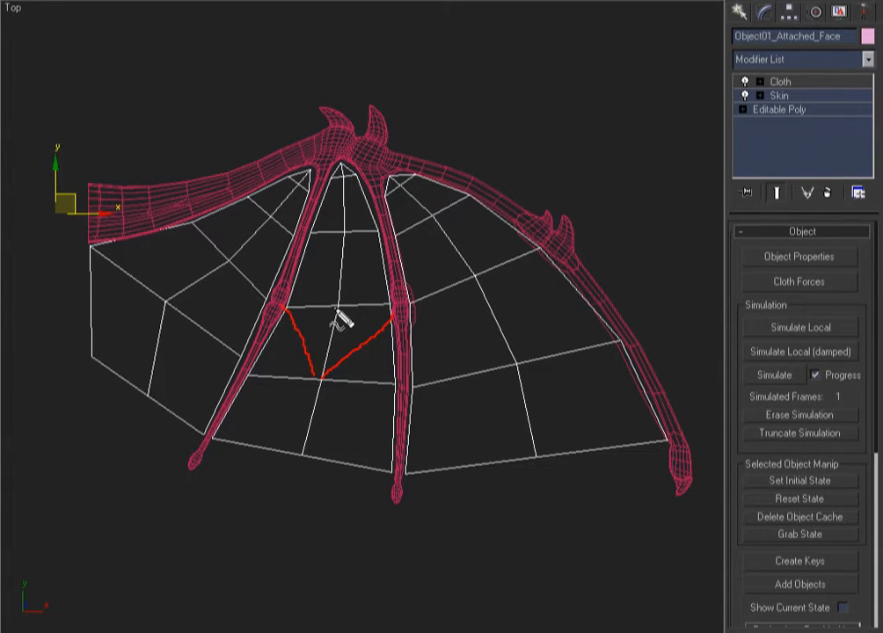
{"action": "mouse_move", "coordinate": [201, 585]}
{"action": "left_mouse_down"}
{"action": "mouse_move", "coordinate": [207, 520]}
{"action": "mouse_move", "coordinate": [292, 503]}
{"action": "mouse_move", "coordinate": [295, 587]}
{"action": "mouse_move", "coordinate": [236, 589]}
{"action": "mouse_move", "coordinate": [305, 586]}
{"action": "left_mouse_up"}
{"action": "mouse_move", "coordinate": [398, 583]}
{"action": "left_mouse_down"}
{"action": "mouse_move", "coordinate": [536, 511]}
{"action": "mouse_move", "coordinate": [624, 509]}
{"action": "mouse_move", "coordinate": [549, 568]}
{"action": "mouse_move", "coordinate": [398, 581]}
{"action": "left_mouse_up"}
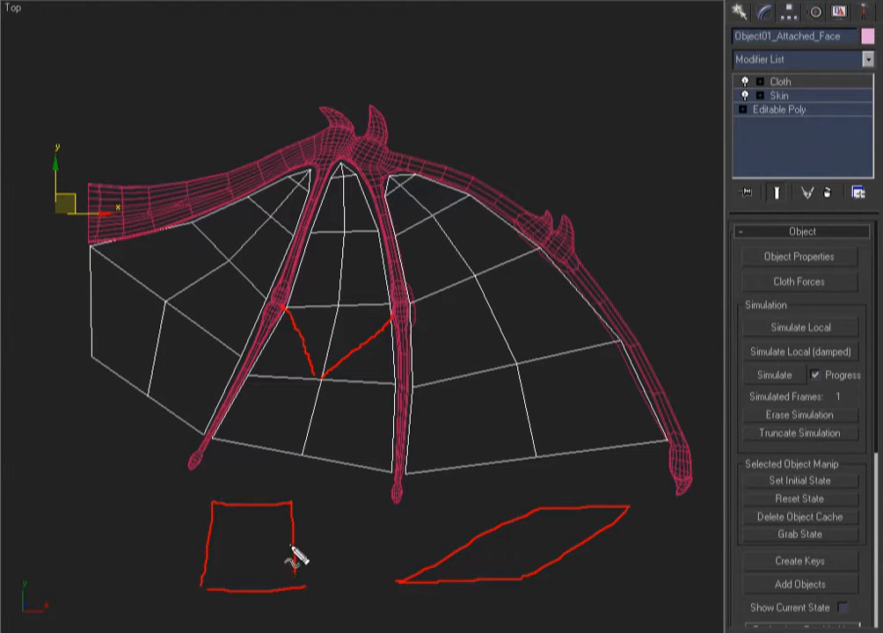
{"action": "key", "text": "Escape"}
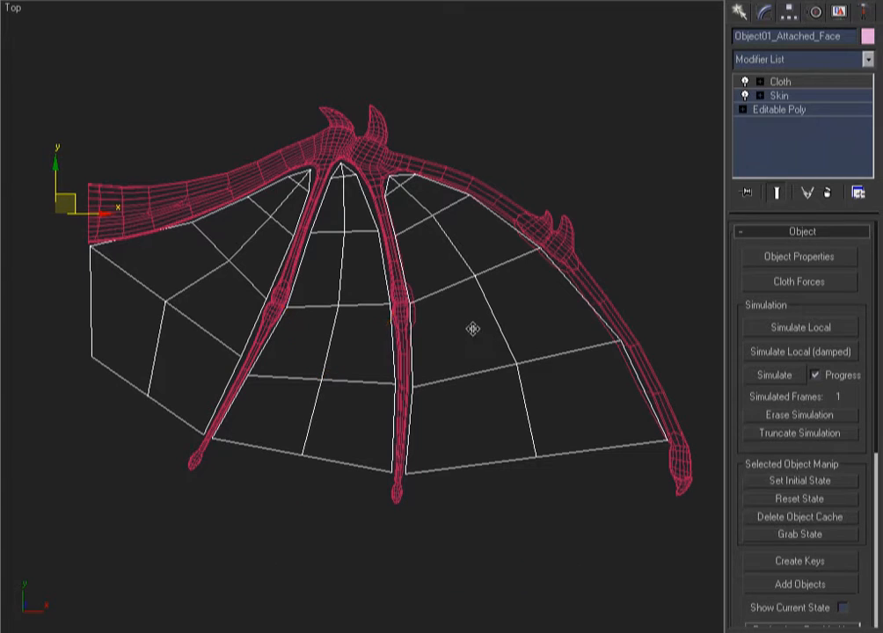
- Enter the Cloth modifier's Group level and select the outer membrane section's vertices along the leading edge and the middle finger
{"action": "left_click", "coordinate": [798, 83]}
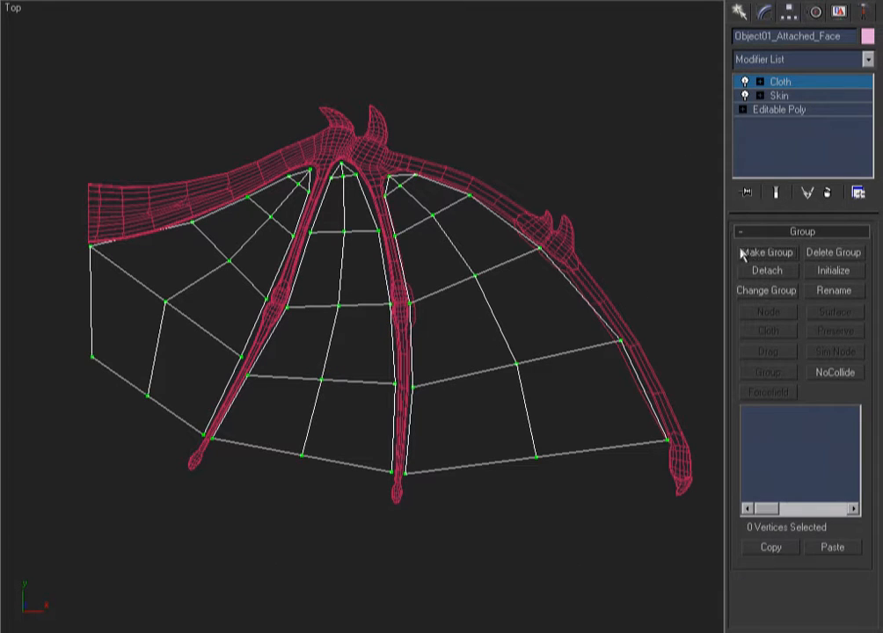
{"action": "left_click", "coordinate": [668, 439]}
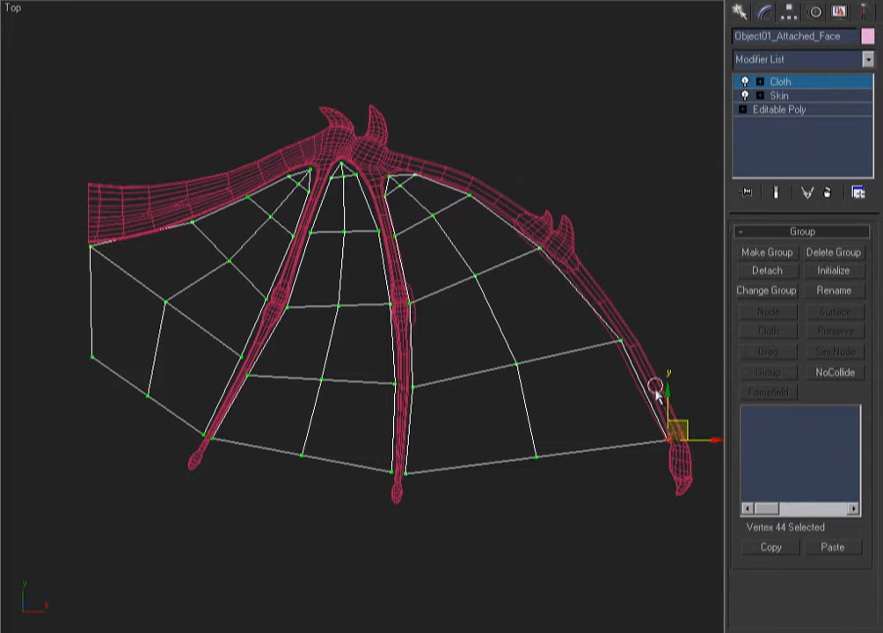
{"action": "left_click", "coordinate": [620, 339], "text": "ctrl"}
{"action": "left_click", "coordinate": [539, 249], "text": "ctrl"}
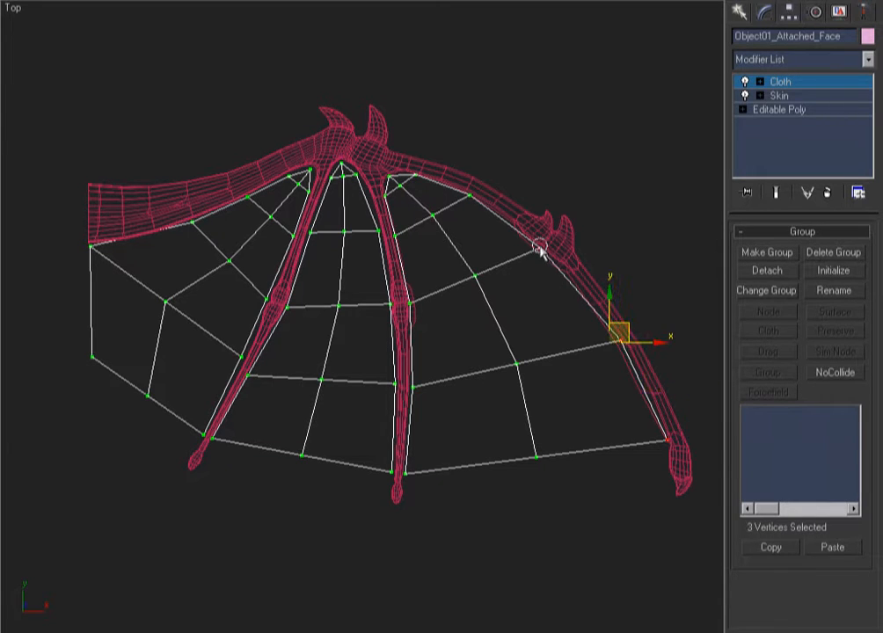
{"action": "left_click", "coordinate": [466, 194], "text": "ctrl"}
{"action": "left_click", "coordinate": [419, 174], "text": "ctrl"}
{"action": "left_click", "coordinate": [392, 173], "text": "ctrl"}
{"action": "left_click", "coordinate": [381, 191], "text": "ctrl"}
{"action": "left_click", "coordinate": [394, 237], "text": "ctrl"}
{"action": "left_click", "coordinate": [409, 304], "text": "ctrl"}
{"action": "left_click", "coordinate": [414, 386], "text": "ctrl"}
{"action": "left_click", "coordinate": [396, 473], "text": "ctrl"}
- Add the middle section's vertices along both fingers and the innermost section's vertices along the inner finger to the selection
{"action": "left_click", "coordinate": [397, 386], "text": "ctrl"}
{"action": "left_click", "coordinate": [389, 299], "text": "ctrl"}
{"action": "left_click", "coordinate": [379, 232], "text": "ctrl"}
{"action": "left_click", "coordinate": [362, 174], "text": "ctrl"}
{"action": "left_click", "coordinate": [342, 172], "text": "ctrl"}
{"action": "left_click", "coordinate": [325, 179], "text": "ctrl"}
{"action": "left_click", "coordinate": [310, 188], "text": "ctrl"}
{"action": "left_click", "coordinate": [310, 233], "text": "ctrl"}
{"action": "left_click", "coordinate": [291, 234], "text": "ctrl"}
{"action": "left_click", "coordinate": [287, 306], "text": "ctrl"}
{"action": "left_click", "coordinate": [268, 299], "text": "ctrl"}
{"action": "left_click", "coordinate": [243, 357], "text": "ctrl"}
{"action": "left_click", "coordinate": [208, 435], "text": "ctrl"}
{"action": "left_click", "coordinate": [194, 442], "text": "ctrl"}
- Add the innermost section's vertices at the wing root and along the arm to the selection
{"action": "left_click", "coordinate": [91, 356], "text": "ctrl"}
{"action": "left_click", "coordinate": [91, 248], "text": "ctrl"}
{"action": "left_click", "coordinate": [192, 223], "text": "ctrl"}
{"action": "left_click", "coordinate": [248, 198], "text": "ctrl"}
{"action": "left_click", "coordinate": [289, 176], "text": "ctrl"}
{"action": "left_click", "coordinate": [311, 169], "text": "ctrl"}
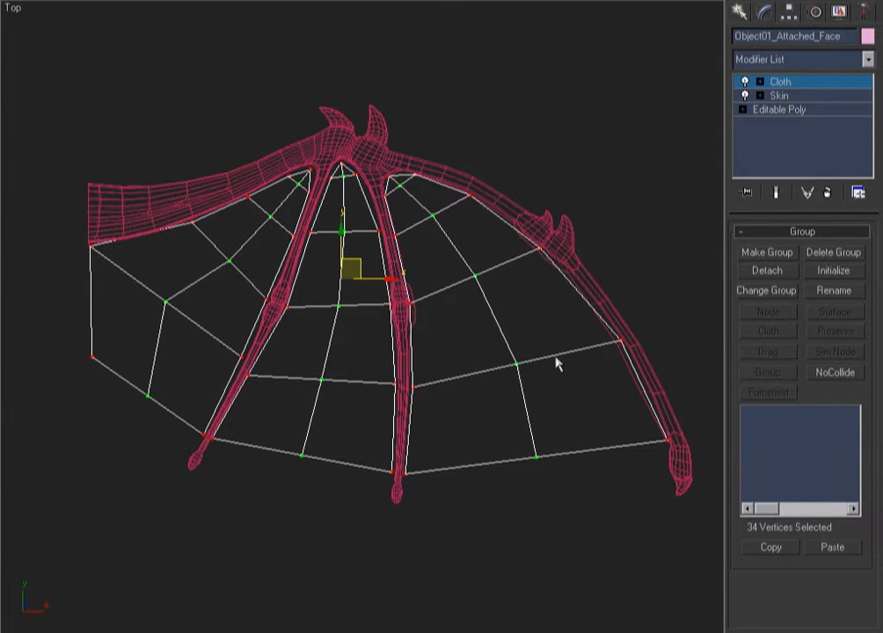
- Make a group named Pin from the selected border vertices, constrain it with Preserve, and clear the vertex selection
{"action": "left_click", "coordinate": [762, 255]}
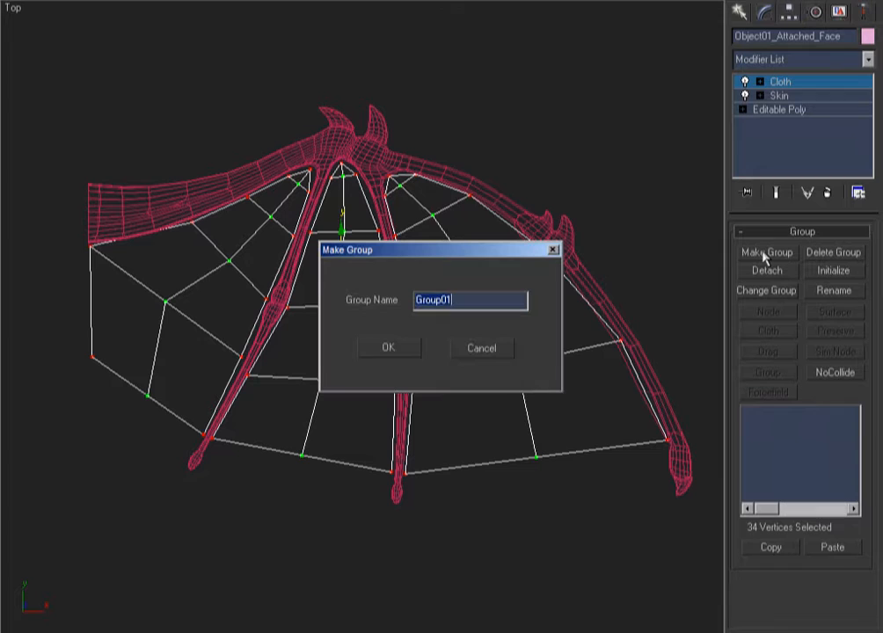
{"action": "type", "text": "Pin"}
{"action": "key", "text": "Return"}
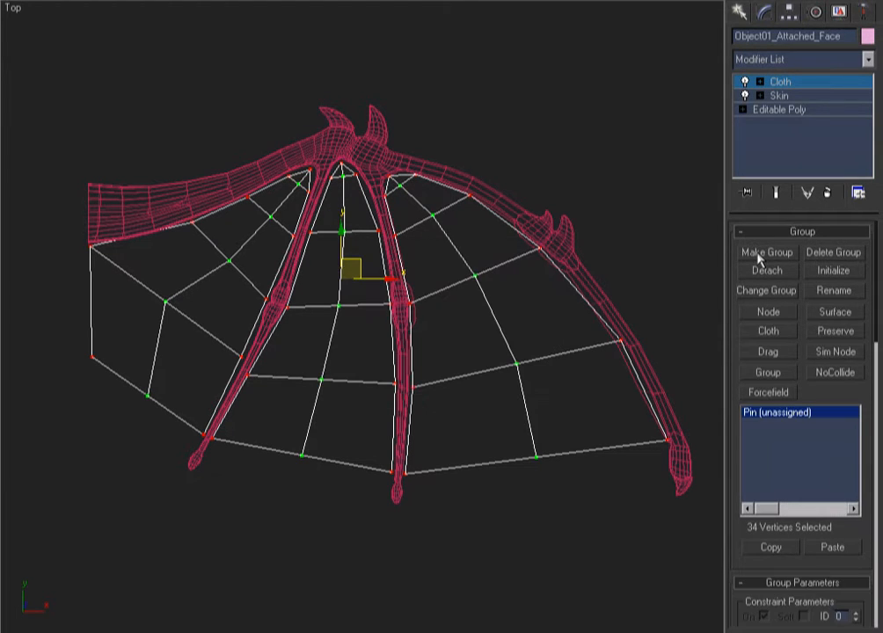
{"action": "left_click", "coordinate": [835, 333]}
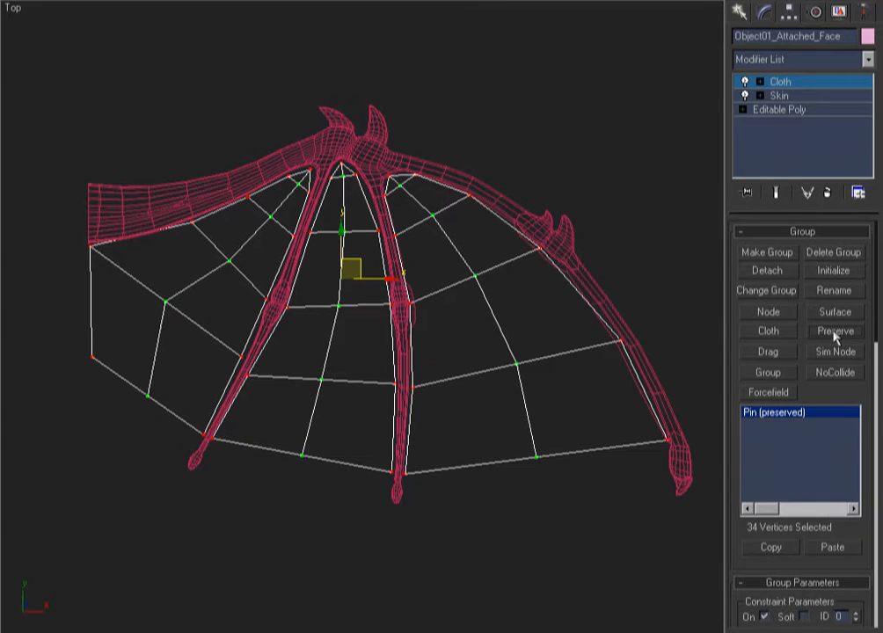
{"action": "left_click", "coordinate": [787, 84]}
{"action": "left_click", "coordinate": [788, 84]}
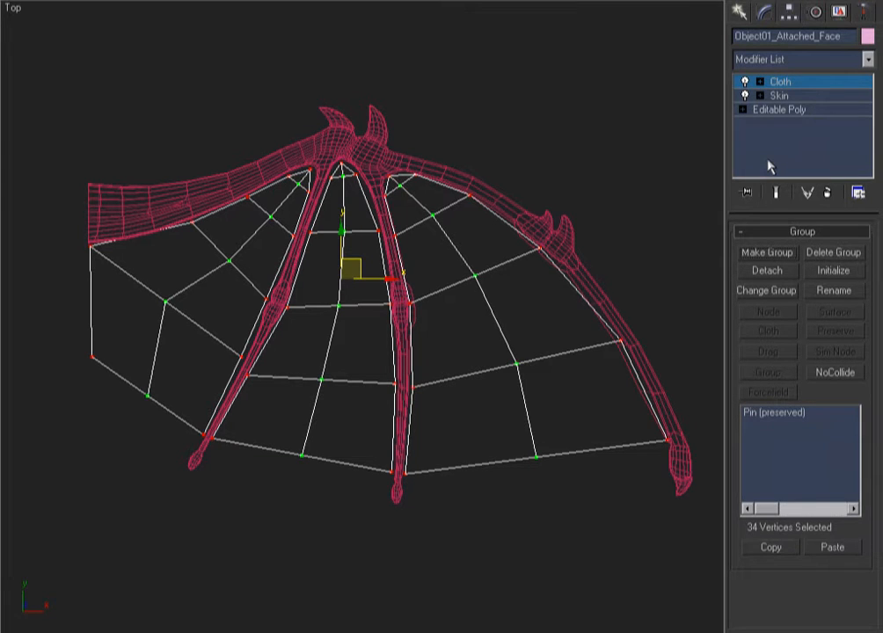
{"action": "left_click", "coordinate": [467, 172]}
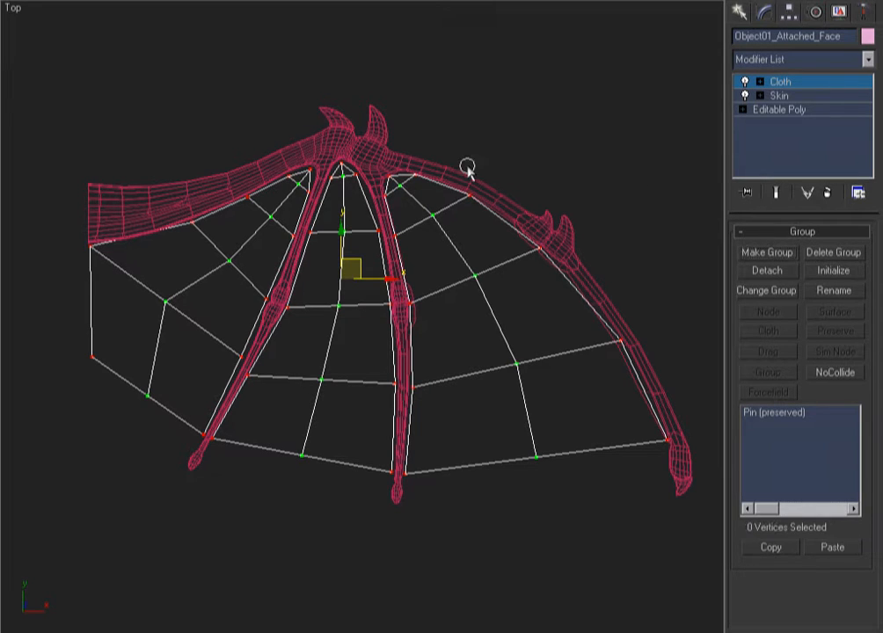
{"action": "mouse_move", "coordinate": [495, 157]}
{"action": "left_mouse_down"}
{"action": "mouse_move", "coordinate": [472, 158]}
{"action": "mouse_move", "coordinate": [506, 142]}
{"action": "left_mouse_up"}
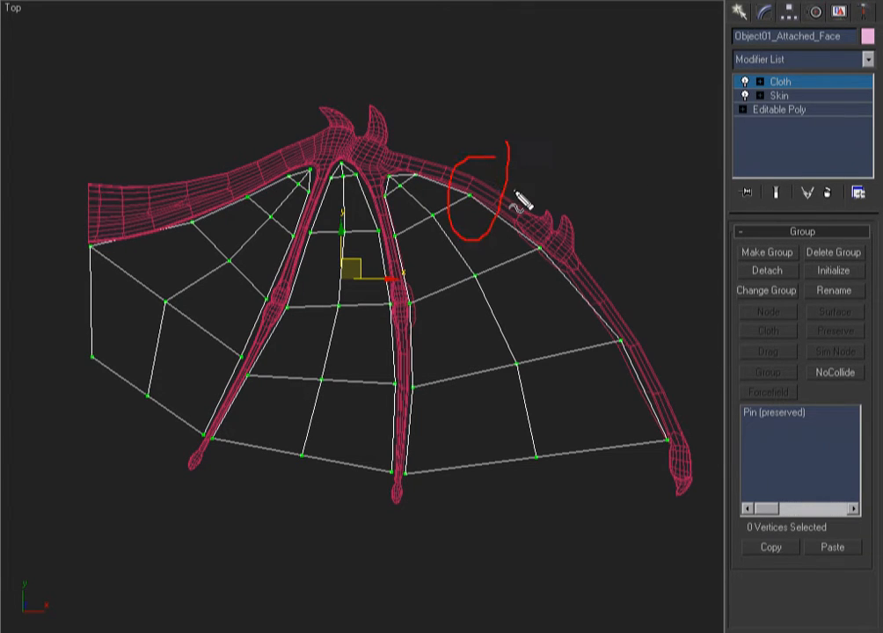
{"action": "left_click_drag", "start_coordinate": [390, 156], "coordinate": [566, 239]}
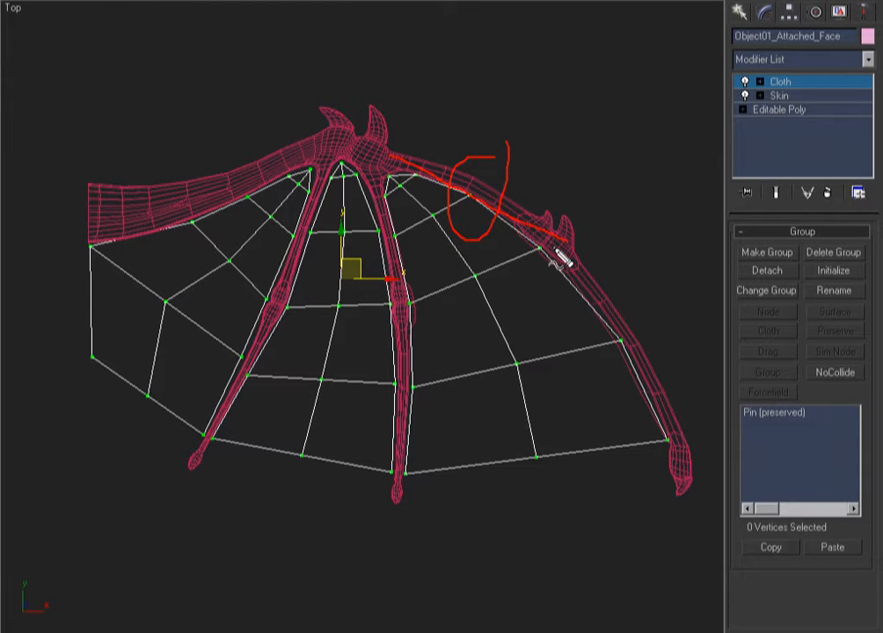
{"action": "mouse_move", "coordinate": [427, 220]}
{"action": "left_mouse_down"}
{"action": "mouse_move", "coordinate": [434, 201]}
{"action": "mouse_move", "coordinate": [426, 221]}
{"action": "left_mouse_up"}
{"action": "mouse_move", "coordinate": [476, 265]}
{"action": "left_mouse_down"}
{"action": "mouse_move", "coordinate": [495, 268]}
{"action": "mouse_move", "coordinate": [486, 285]}
{"action": "mouse_move", "coordinate": [455, 280]}
{"action": "left_mouse_up"}
{"action": "mouse_move", "coordinate": [519, 346]}
{"action": "left_mouse_down"}
{"action": "mouse_move", "coordinate": [532, 352]}
{"action": "mouse_move", "coordinate": [507, 393]}
{"action": "left_mouse_up"}
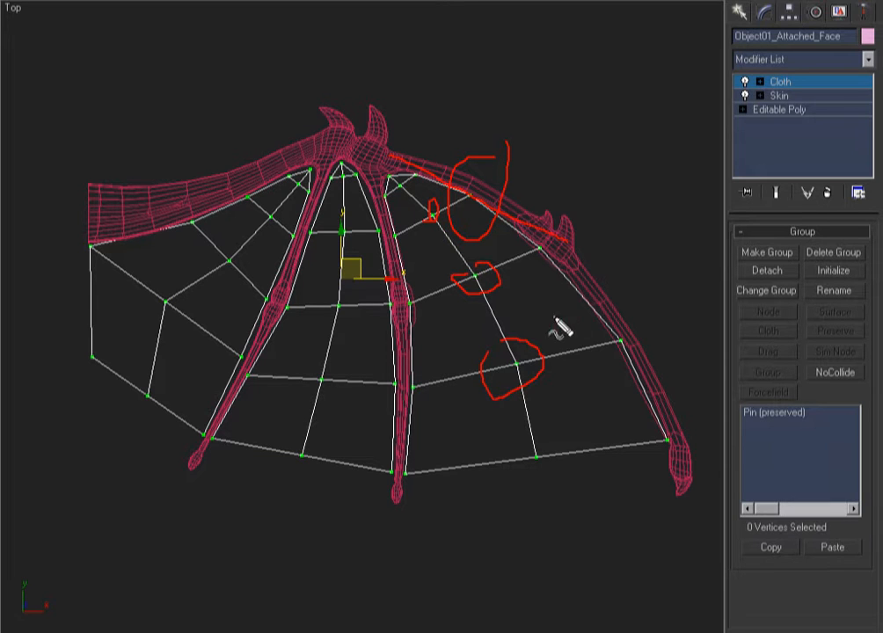
{"action": "mouse_move", "coordinate": [618, 308]}
{"action": "left_mouse_down"}
{"action": "mouse_move", "coordinate": [617, 341]}
{"action": "mouse_move", "coordinate": [609, 340]}
{"action": "mouse_move", "coordinate": [622, 339]}
{"action": "left_mouse_up"}
{"action": "key", "text": "Escape"}
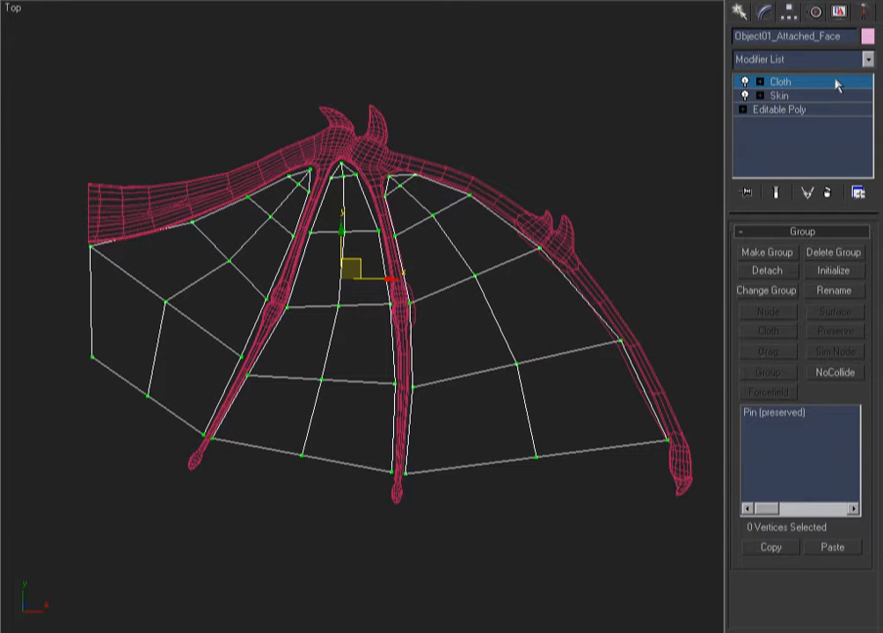
- Leave the Cloth modifier's Group level, widen the command panel to two columns, and run the cloth simulation
{"action": "left_click", "coordinate": [805, 84]}
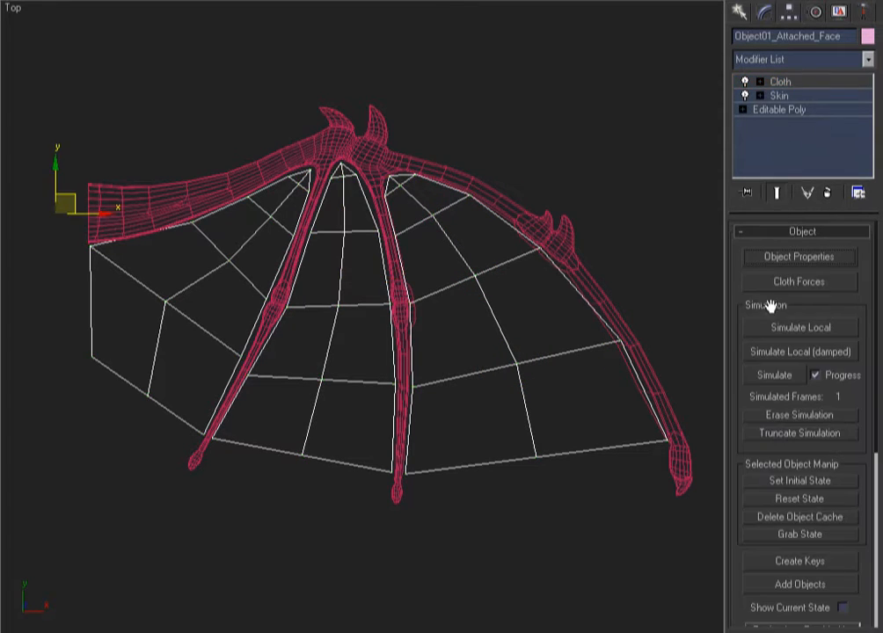
{"action": "left_click_drag", "start_coordinate": [751, 304], "coordinate": [746, 236]}
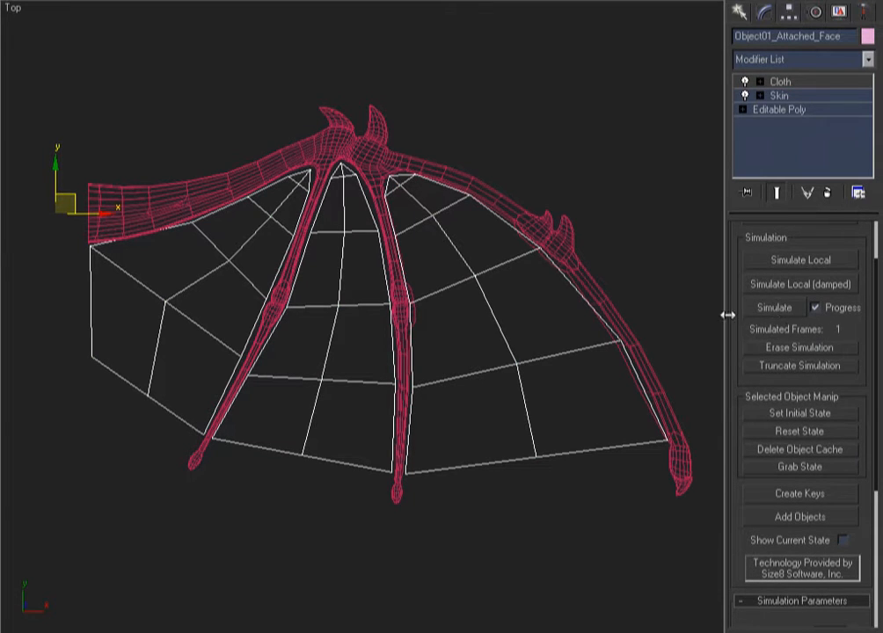
{"action": "left_click_drag", "start_coordinate": [728, 315], "coordinate": [651, 315]}
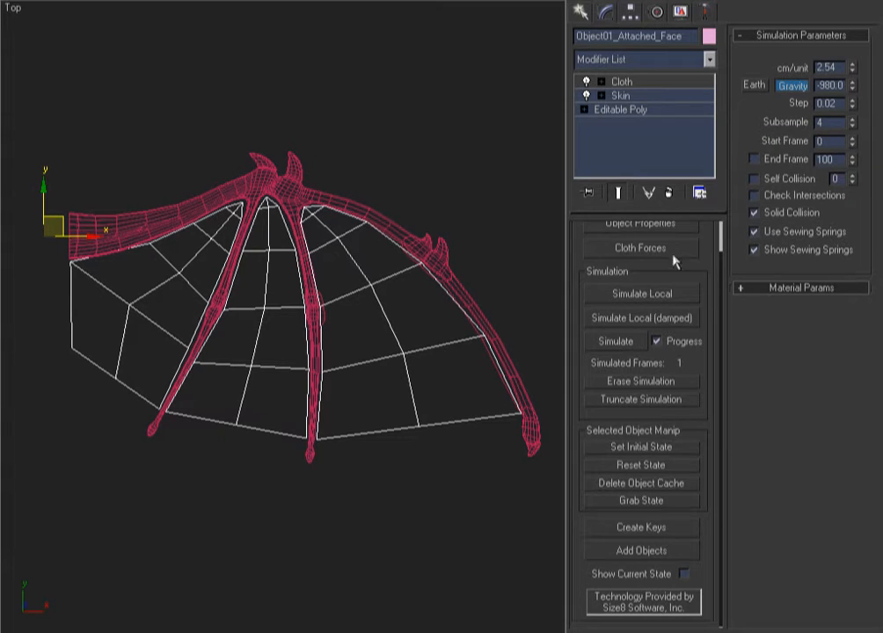
{"action": "left_click_drag", "start_coordinate": [830, 122], "coordinate": [724, 139]}
{"action": "left_click", "coordinate": [617, 343]}
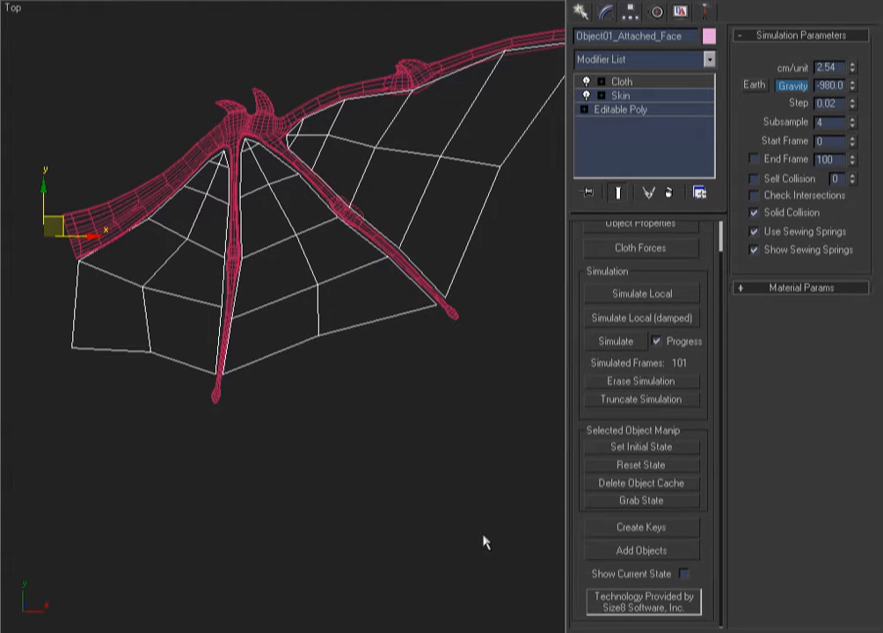
- Examine the simulated membrane in shaded display from an angled rear view while scrubbing through the animation
{"action": "key", "text": "alt+w"}
{"action": "key", "text": "k"}
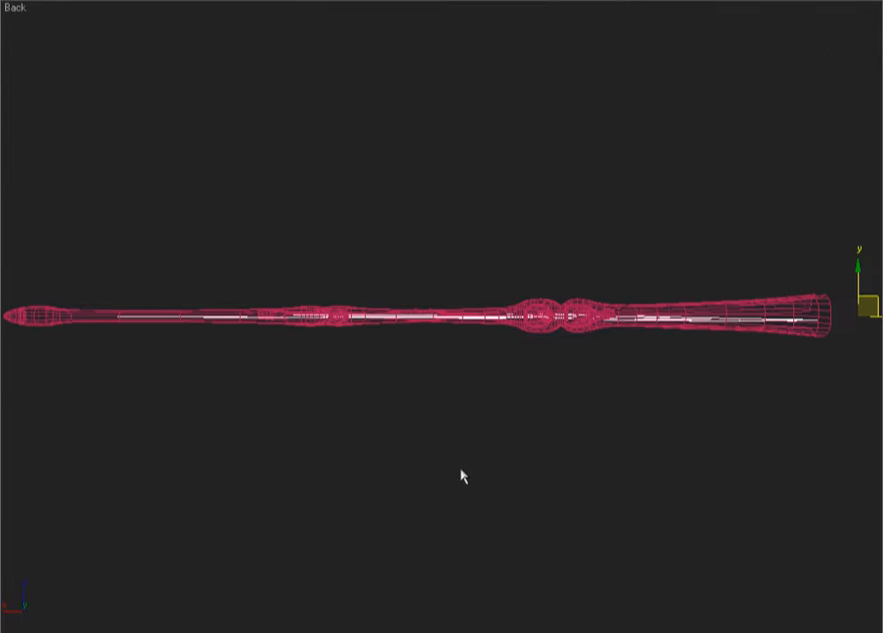
{"action": "key", "text": "F3"}
{"action": "middle_click_drag", "start_coordinate": [326, 483], "coordinate": [328, 497], "text": "alt"}
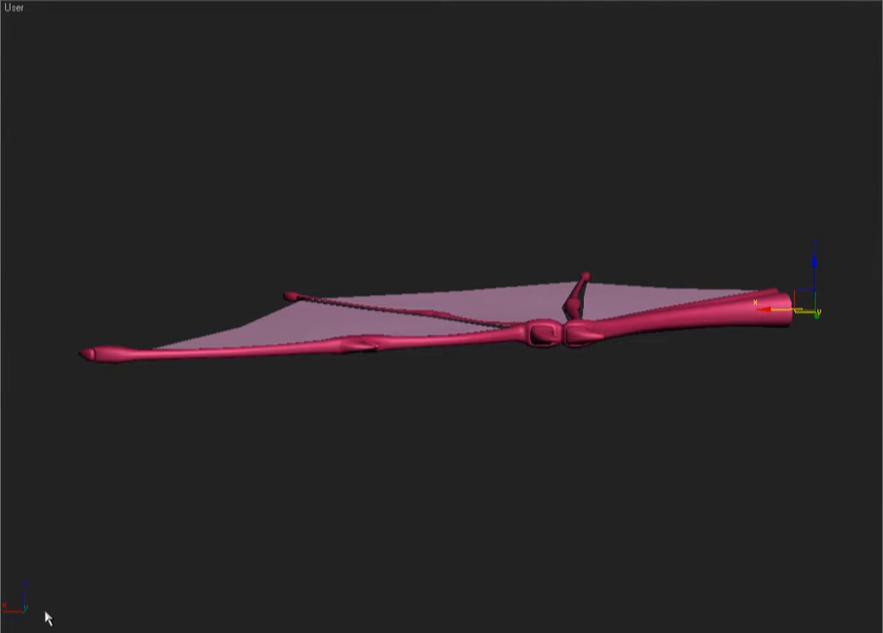
{"action": "left_click_drag", "start_coordinate": [699, 624], "coordinate": [28, 620]}
{"action": "key", "text": "t"}
{"action": "key", "text": "F3"}
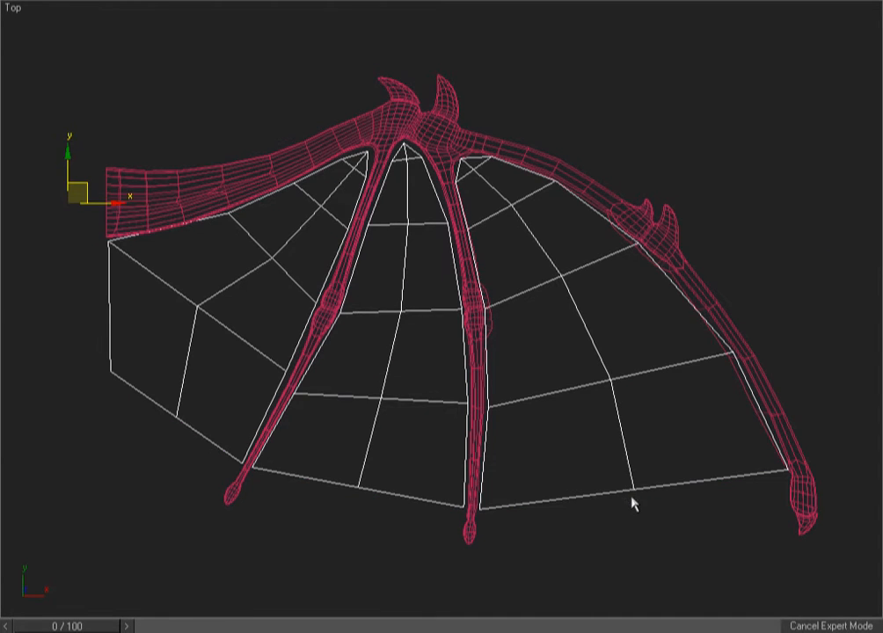
- Set the density of Object01_Attached_Face to 0.05 in the cloth object properties
{"action": "key", "text": "ctrl+x"}
{"action": "left_click", "coordinate": [640, 256]}
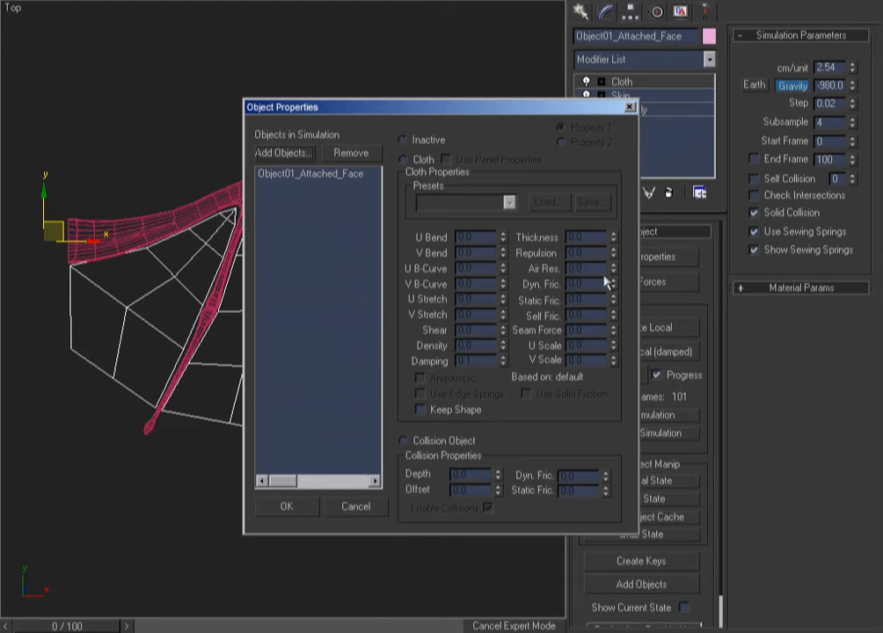
{"action": "left_click", "coordinate": [289, 175]}
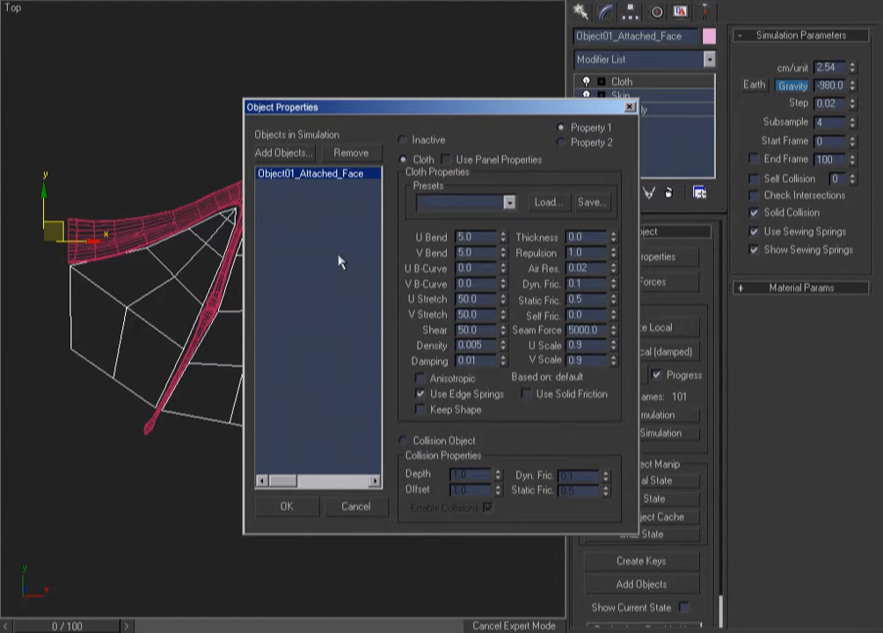
{"action": "double_click", "coordinate": [489, 346]}
{"action": "type", "text": "0"}
{"action": "type", "text": ".05"}
{"action": "key", "text": "Return"}
{"action": "left_click", "coordinate": [475, 359]}
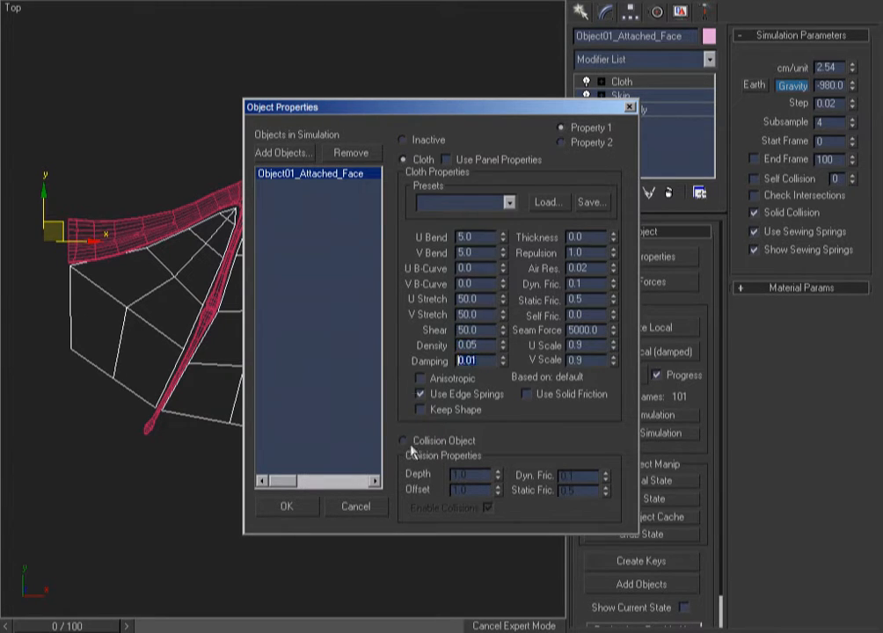
{"action": "left_click", "coordinate": [571, 267]}
{"action": "double_click", "coordinate": [473, 361]}
{"action": "left_click", "coordinate": [307, 509]}
- Rerun the membrane proxy's cloth simulation with the viewport in shaded display
{"action": "key", "text": "F3"}
{"action": "key", "text": "F3"}
{"action": "key", "text": "F3"}
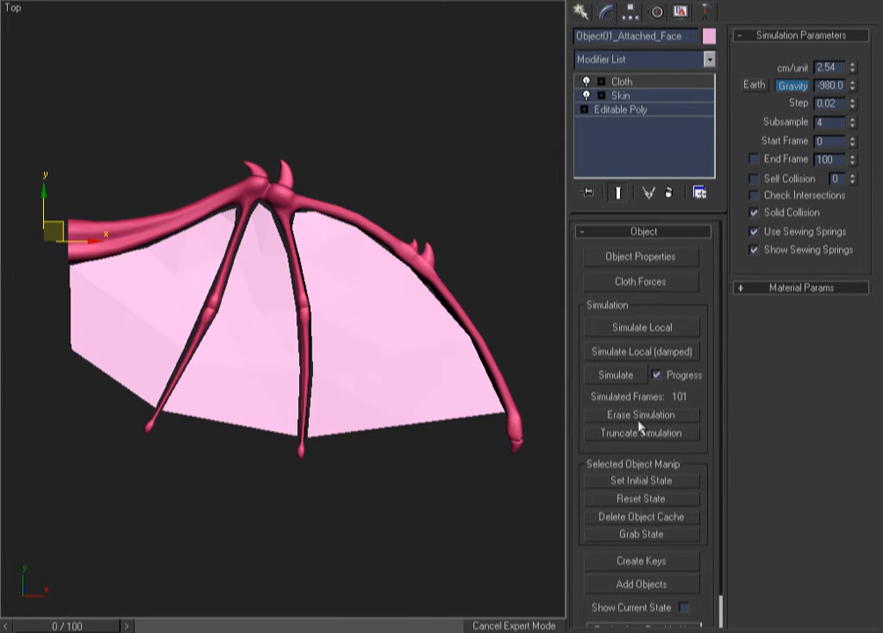
{"action": "left_click", "coordinate": [616, 376]}
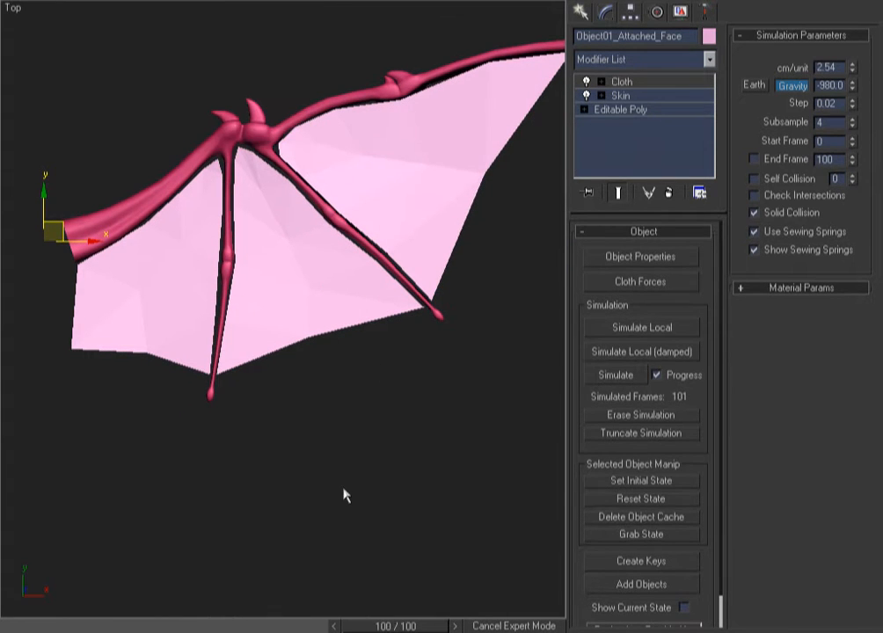
- Review the new simulation across the timeline from a low angled view, ending at frame 0 in the Top wireframe view
{"action": "key", "text": "3"}
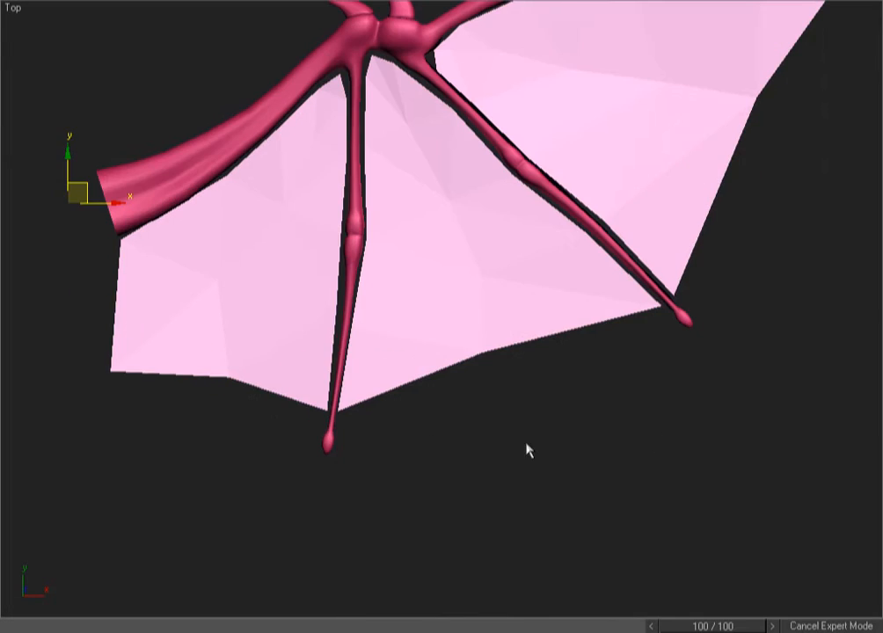
{"action": "middle_click_drag", "start_coordinate": [526, 443], "coordinate": [476, 563]}
{"action": "scroll", "coordinate": [520, 529], "scroll_direction": "down", "scroll_amount": 2}
{"action": "middle_click_drag", "start_coordinate": [518, 529], "coordinate": [195, 382], "text": "alt"}
{"action": "key", "text": "Home"}
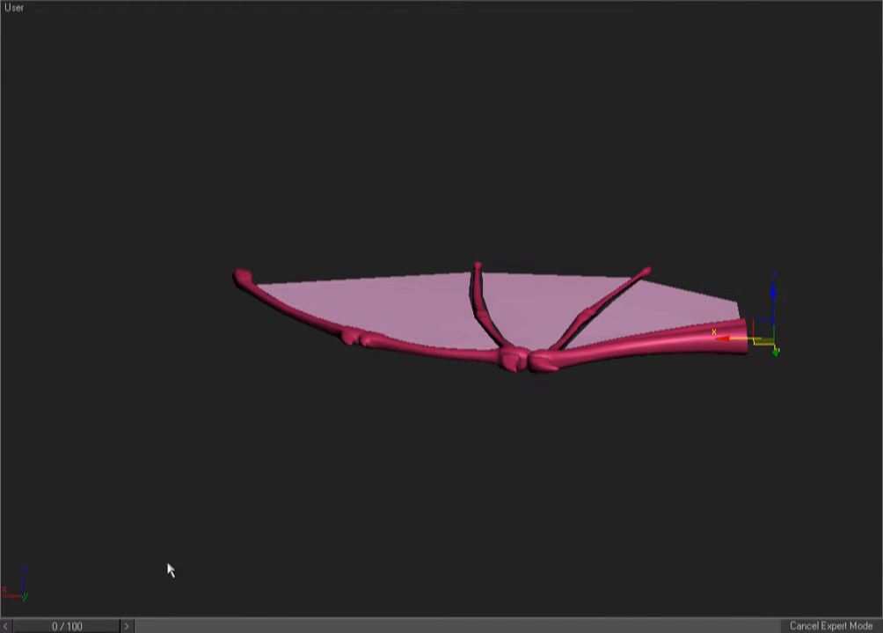
{"action": "mouse_move", "coordinate": [75, 625]}
{"action": "left_mouse_down"}
{"action": "mouse_move", "coordinate": [508, 624]}
{"action": "mouse_move", "coordinate": [62, 626]}
{"action": "left_mouse_up"}
{"action": "key", "text": "t"}
{"action": "key", "text": "F3"}
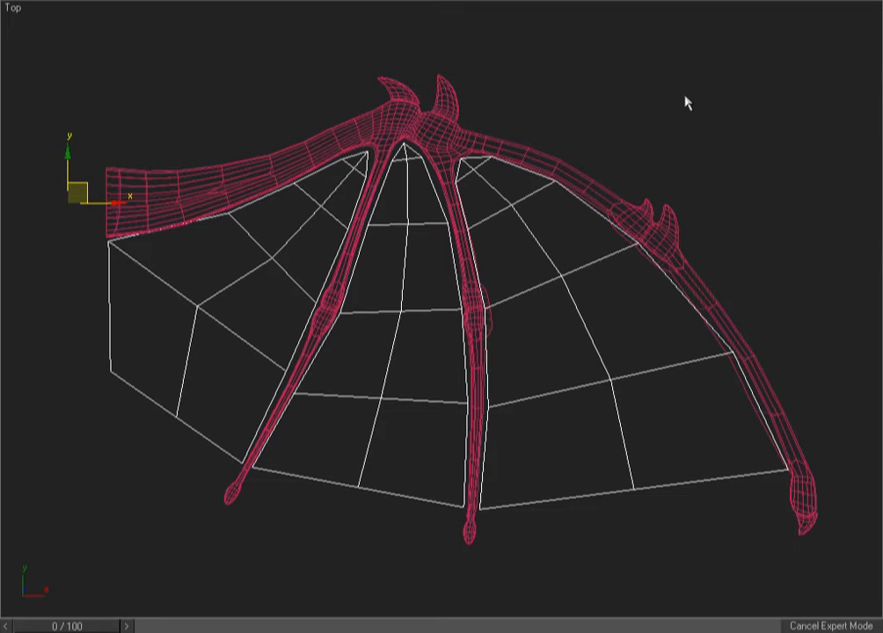
- Bring back the command panel at single-column width and clear the object selection
{"action": "key", "text": "ctrl+x"}
{"action": "mouse_move", "coordinate": [570, 236]}
{"action": "left_mouse_down"}
{"action": "mouse_move", "coordinate": [733, 245]}
{"action": "mouse_move", "coordinate": [724, 248]}
{"action": "left_mouse_up"}
{"action": "key", "text": "F3"}
{"action": "key", "text": "F3"}
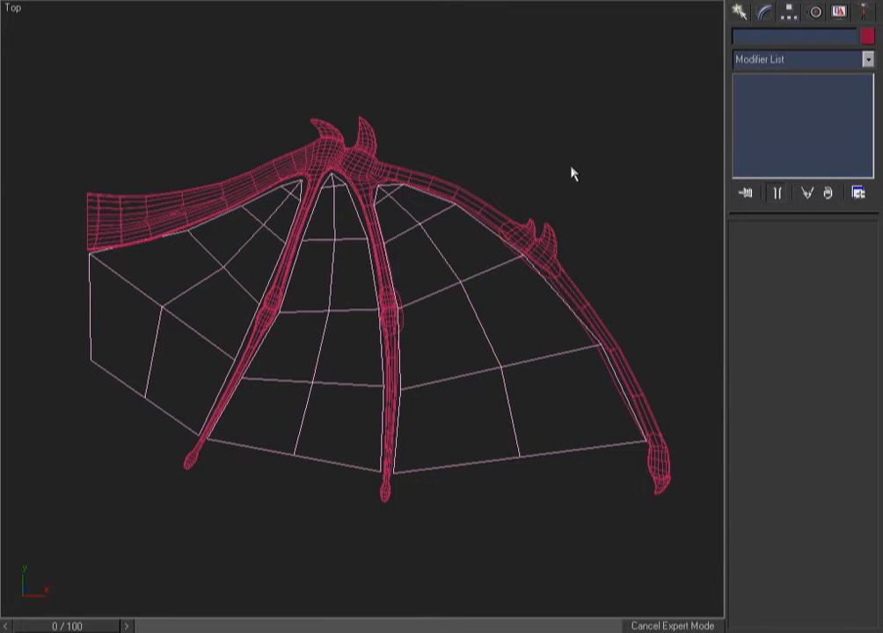
{"action": "key", "text": "F3"}
{"action": "key", "text": "F3"}
{"action": "left_click", "coordinate": [226, 162]}
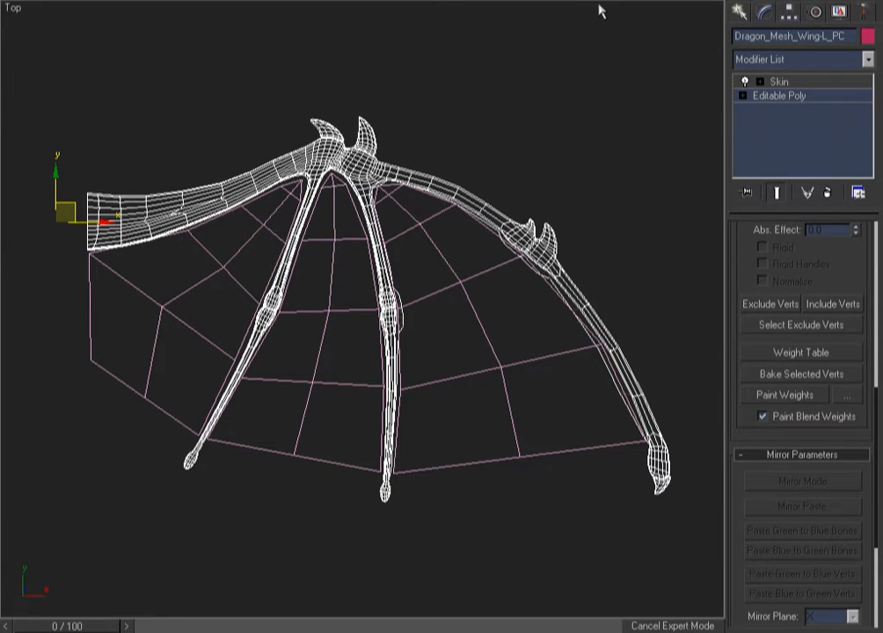
{"action": "left_click", "coordinate": [489, 135]}
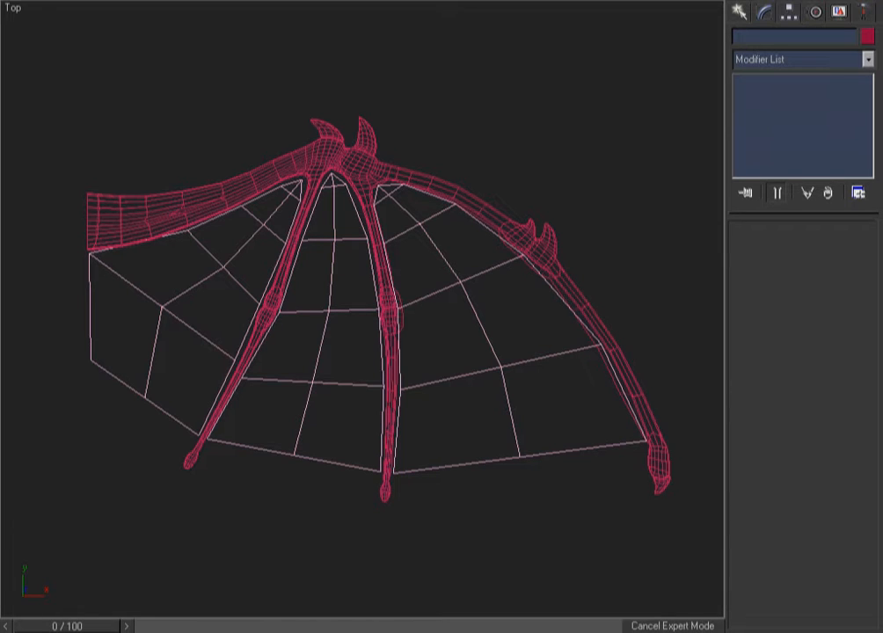
- Unhide the detailed membrane mesh, compare it with the low-poly proxy, and clear the selection
{"action": "key", "text": "shift+g"}
{"action": "key", "text": "shift+g"}
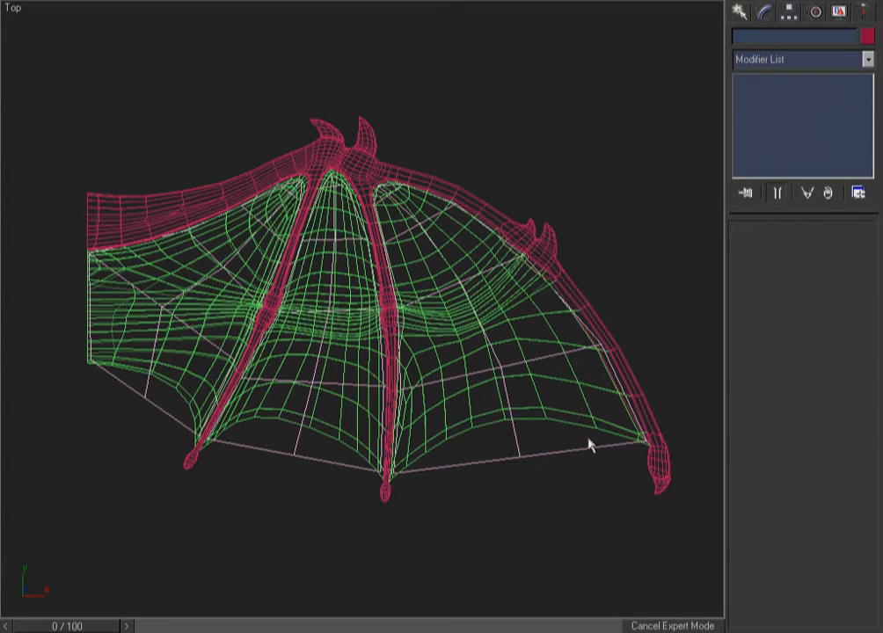
{"action": "left_click", "coordinate": [468, 416]}
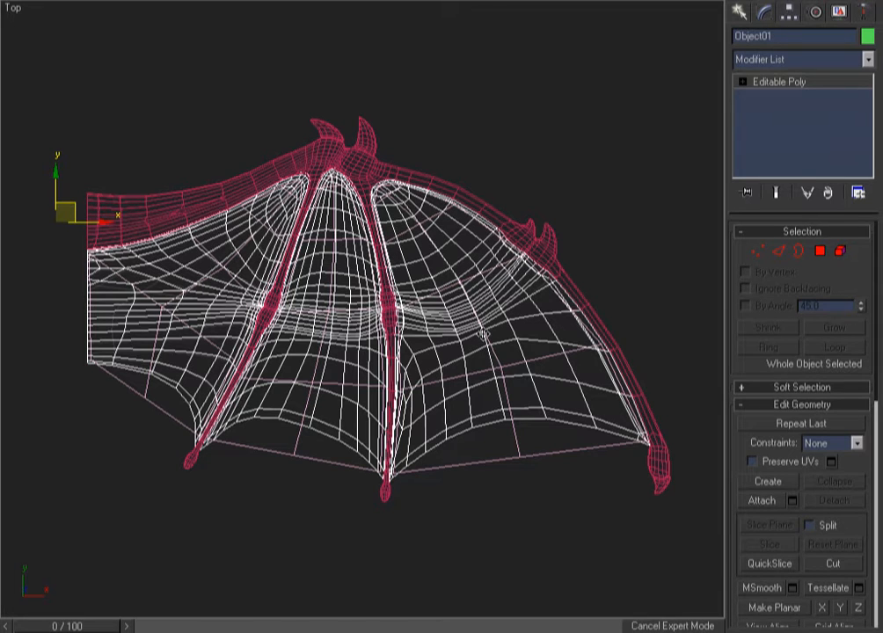
{"action": "left_click", "coordinate": [512, 477]}
{"action": "left_click", "coordinate": [516, 451]}
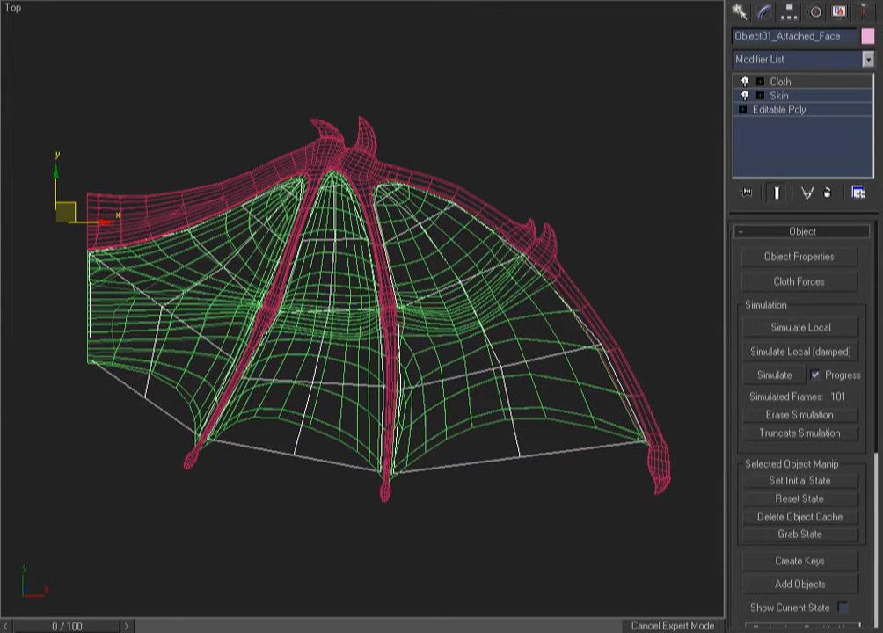
{"action": "left_click", "coordinate": [587, 166]}
- Hide the low-poly proxy and display the wing bones and detailed membrane shaded
{"action": "key", "text": "F3"}
{"action": "key", "text": "F3"}
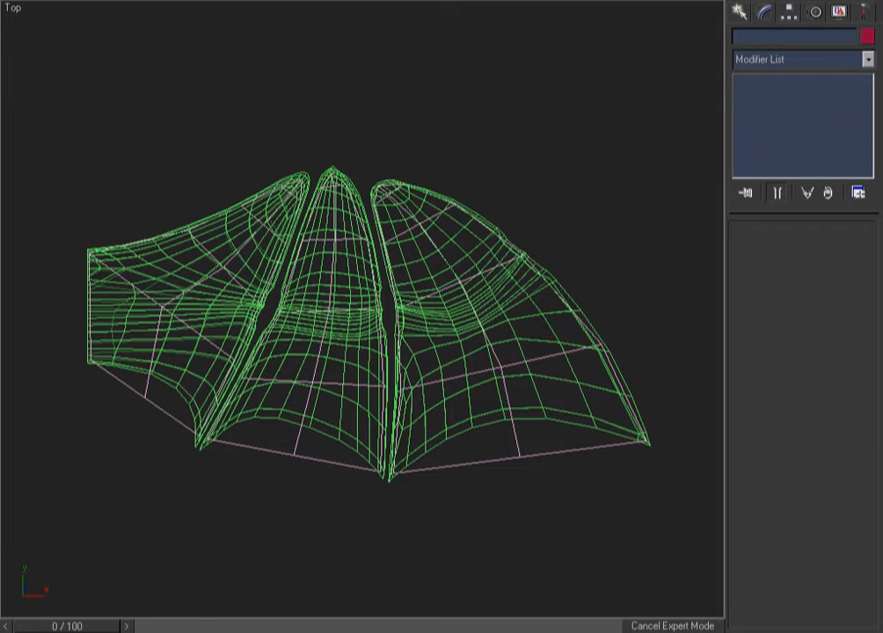
{"action": "key", "text": "ctrl+z"}
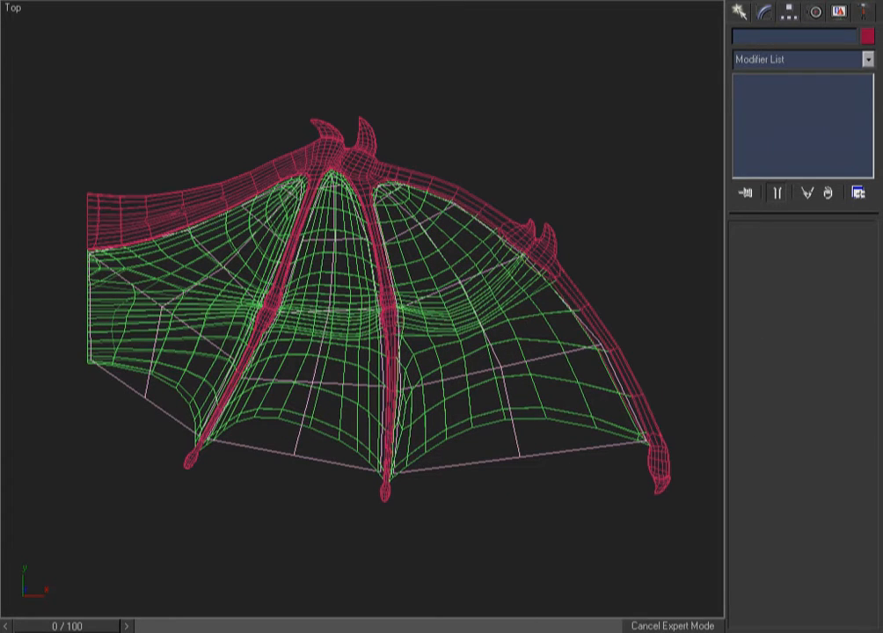
{"action": "key", "text": "ctrl+z"}
{"action": "key", "text": "F3"}
{"action": "left_click", "coordinate": [430, 256]}
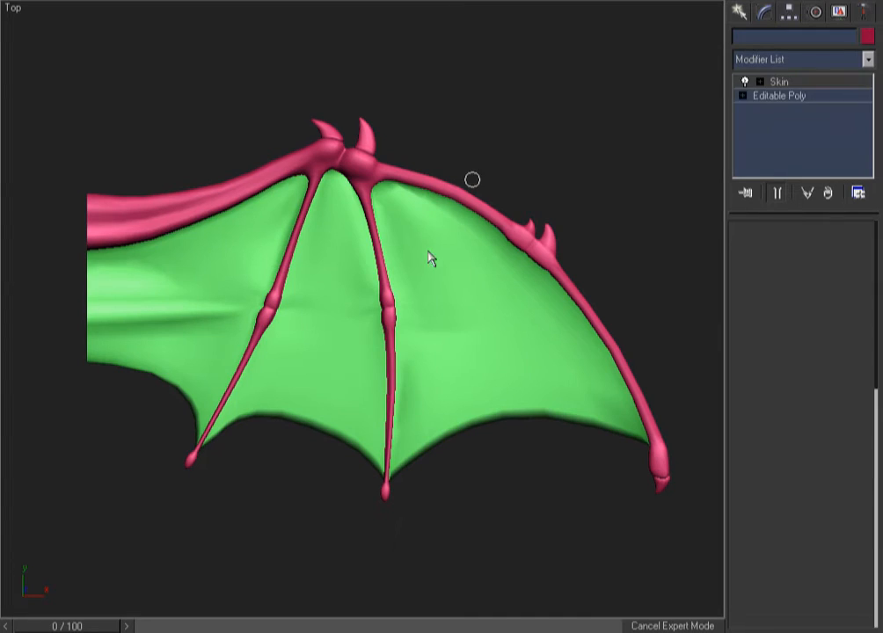
{"action": "left_click", "coordinate": [391, 387], "text": "ctrl"}
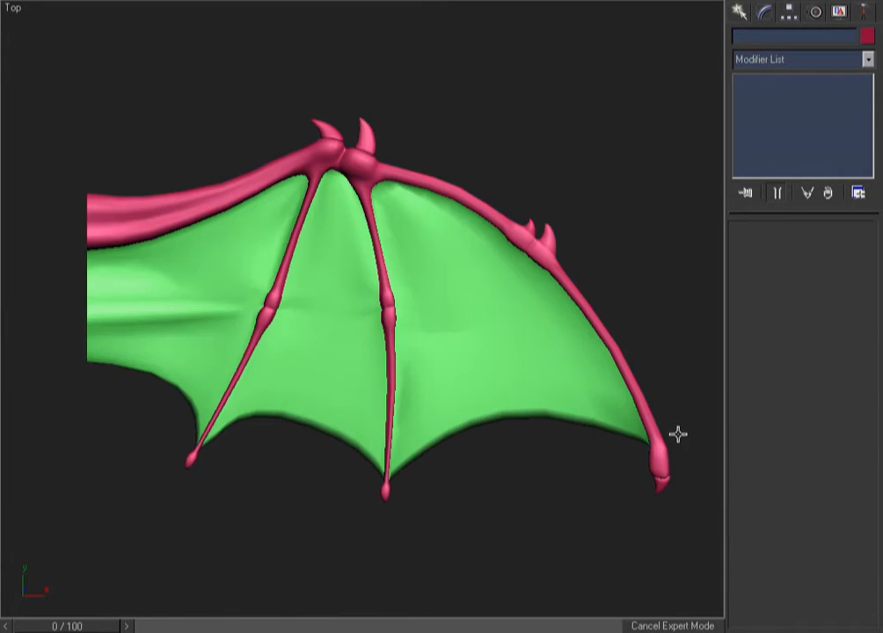
- Inspect where the detailed membrane meets the finger bones up close, in wireframe and shaded display, from above and below
{"action": "key", "text": "F3"}
{"action": "key", "text": "F3"}
{"action": "mouse_move", "coordinate": [68, 627]}
{"action": "left_mouse_down"}
{"action": "mouse_move", "coordinate": [183, 626]}
{"action": "mouse_move", "coordinate": [53, 626]}
{"action": "left_mouse_up"}
{"action": "key", "text": "F3"}
{"action": "mouse_move", "coordinate": [404, 351]}
{"action": "middle_mouse_down", "text": "alt"}
{"action": "mouse_move", "coordinate": [388, 384]}
{"action": "mouse_move", "coordinate": [337, 327]}
{"action": "mouse_move", "coordinate": [477, 337]}
{"action": "middle_mouse_up", "text": "alt"}
{"action": "scroll", "coordinate": [477, 337], "scroll_direction": "up", "scroll_amount": 5}
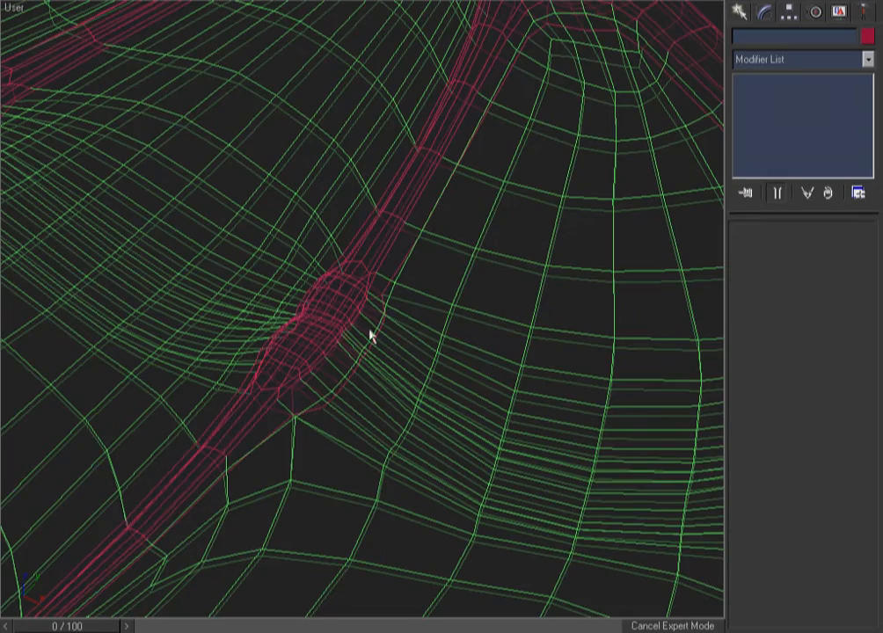
{"action": "key", "text": "F3"}
{"action": "key", "text": "F3"}
{"action": "scroll", "coordinate": [319, 422], "scroll_direction": "down", "scroll_amount": 5}
{"action": "middle_click_drag", "start_coordinate": [345, 466], "coordinate": [356, 318], "text": "alt"}
{"action": "key", "text": "F3"}
{"action": "scroll", "coordinate": [296, 538], "scroll_direction": "up", "scroll_amount": 3}
{"action": "middle_click_drag", "start_coordinate": [295, 539], "coordinate": [434, 293]}
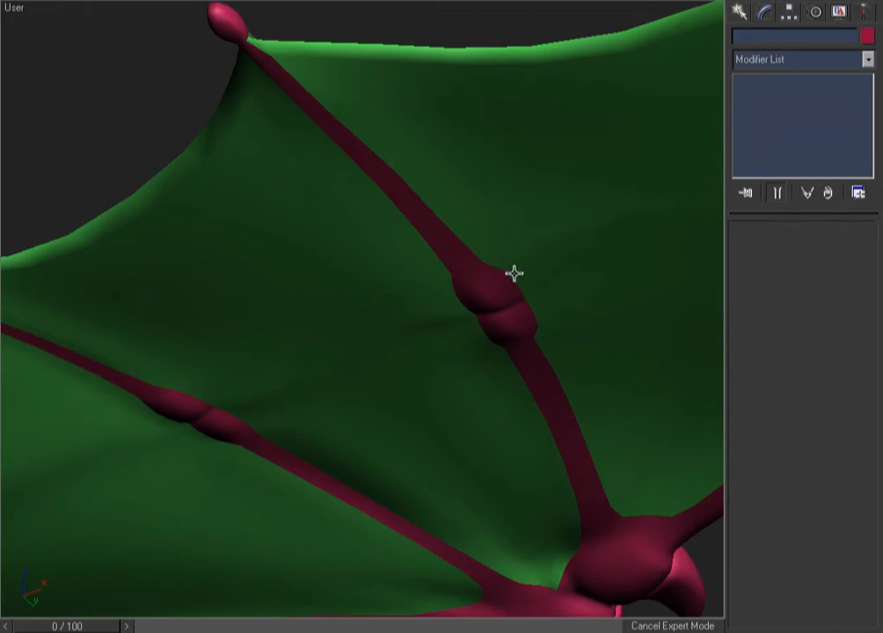
{"action": "key", "text": "F3"}
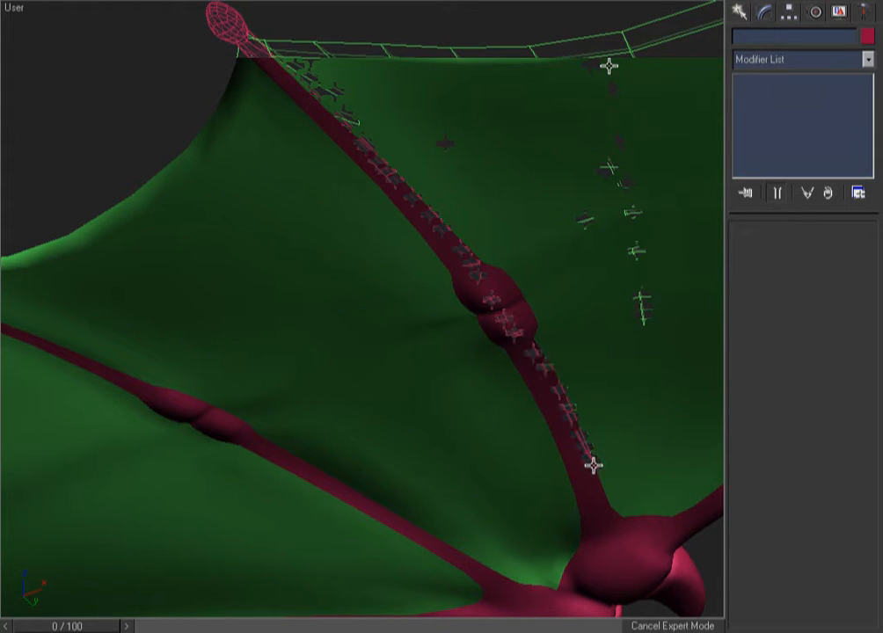
- Select the open borders of all three sections of the detailed membrane Object01 at Border level in the Top view
{"action": "key", "text": "F3"}
{"action": "key", "text": "t"}
{"action": "key", "text": "F3"}
{"action": "left_click", "coordinate": [449, 380]}
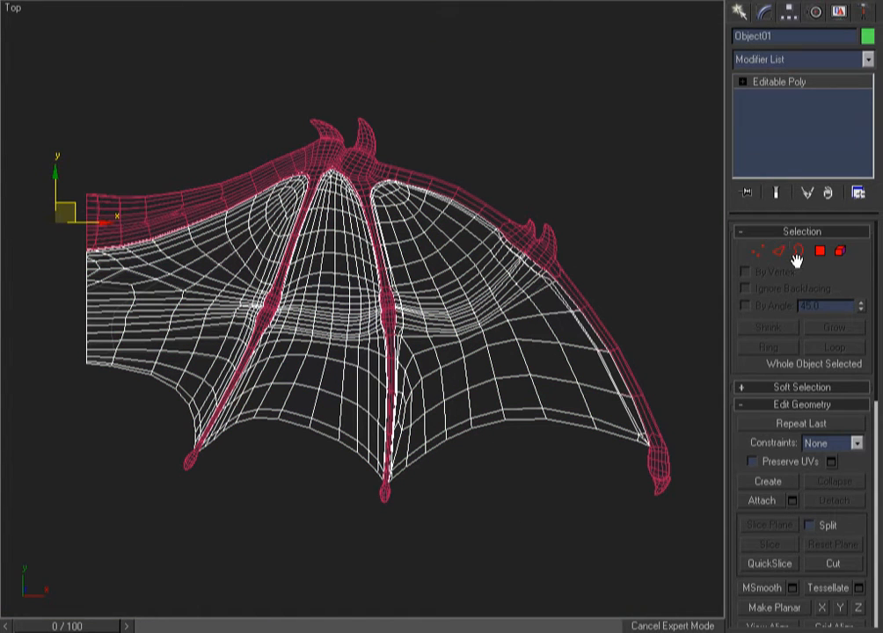
{"action": "left_click", "coordinate": [796, 255]}
{"action": "left_click", "coordinate": [629, 141]}
{"action": "left_click", "coordinate": [482, 215]}
{"action": "left_click", "coordinate": [370, 221], "text": "ctrl"}
{"action": "left_click", "coordinate": [246, 199], "text": "ctrl"}
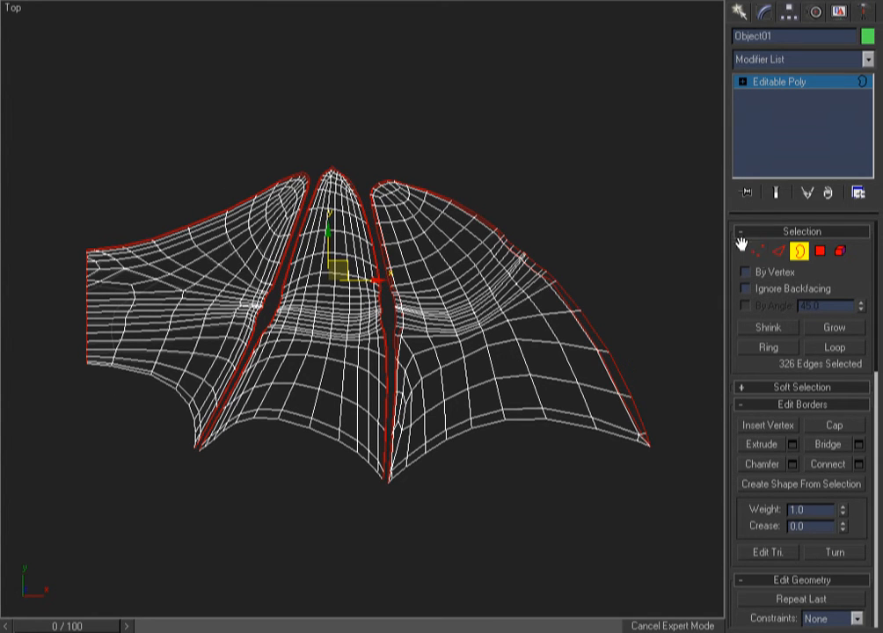
- Switch to Edge level and remove the open edges at the wing root from the border selection
{"action": "left_click", "coordinate": [778, 252]}
{"action": "scroll", "coordinate": [60, 350], "scroll_direction": "up", "scroll_amount": 5}
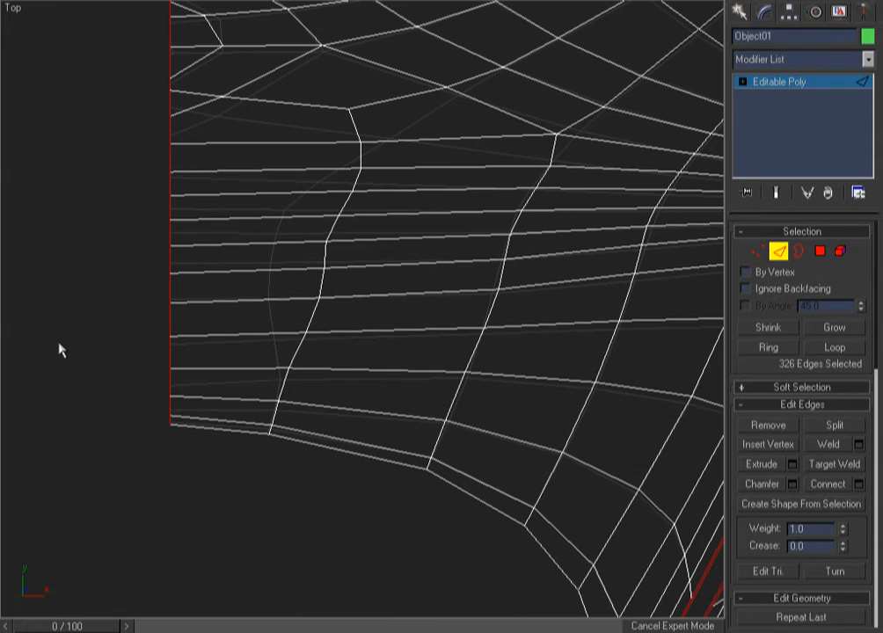
{"action": "mouse_move", "coordinate": [161, 442]}
{"action": "left_mouse_down", "text": "alt"}
{"action": "mouse_move", "coordinate": [173, 330]}
{"action": "mouse_move", "coordinate": [162, 211]}
{"action": "left_mouse_up", "text": "alt"}
{"action": "middle_click_drag", "start_coordinate": [96, 277], "coordinate": [118, 408]}
{"action": "mouse_move", "coordinate": [156, 420]}
{"action": "left_mouse_down", "text": "alt"}
{"action": "mouse_move", "coordinate": [186, 354]}
{"action": "mouse_move", "coordinate": [198, 120]}
{"action": "left_mouse_up", "text": "alt"}
{"action": "middle_click_drag", "start_coordinate": [184, 113], "coordinate": [314, 206], "text": "alt"}
{"action": "scroll", "coordinate": [314, 204], "scroll_direction": "down", "scroll_amount": 4}
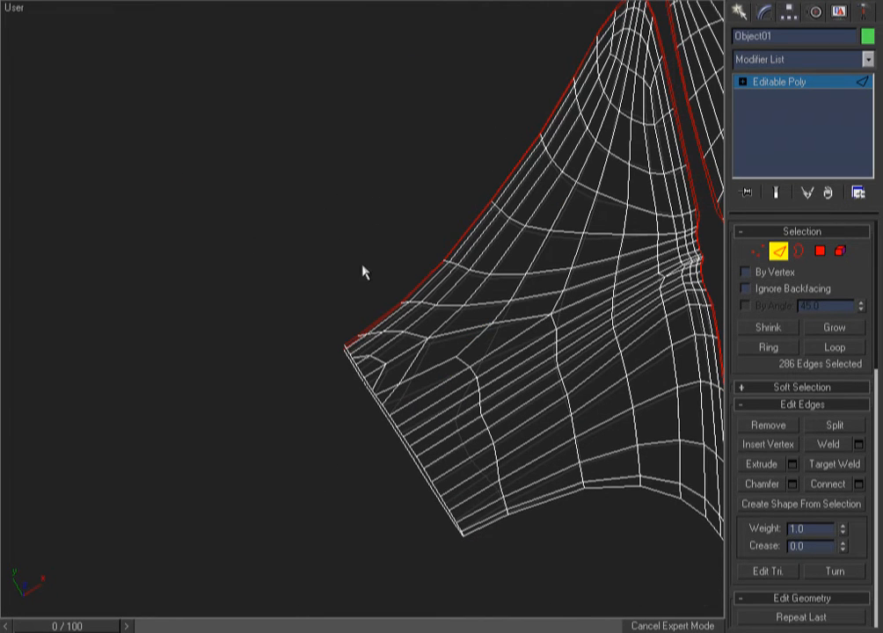
{"action": "key", "text": "t"}
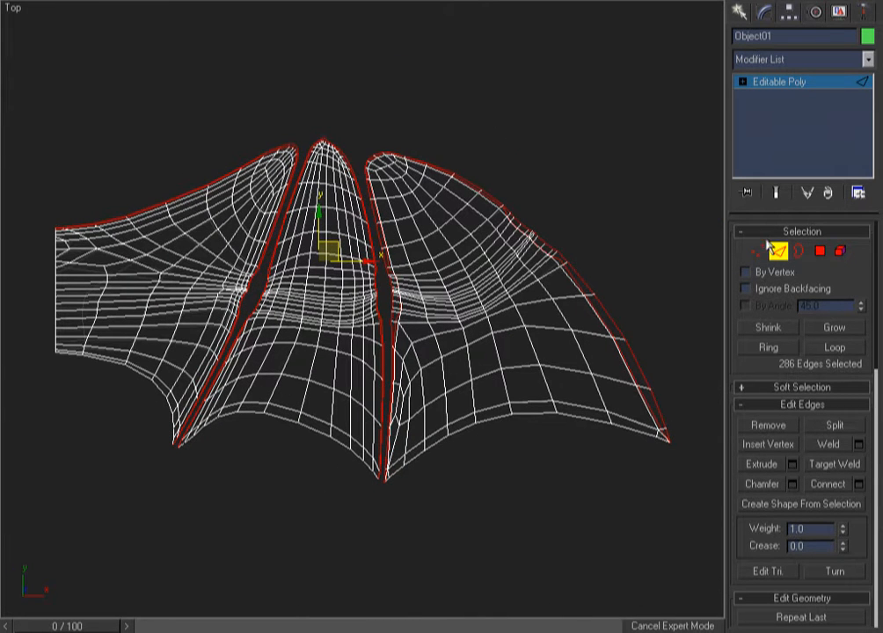
- Delete the selected border edges along the arm and fingers with their adjoining faces, and check the membrane in shaded display
{"action": "key", "text": "Delete"}
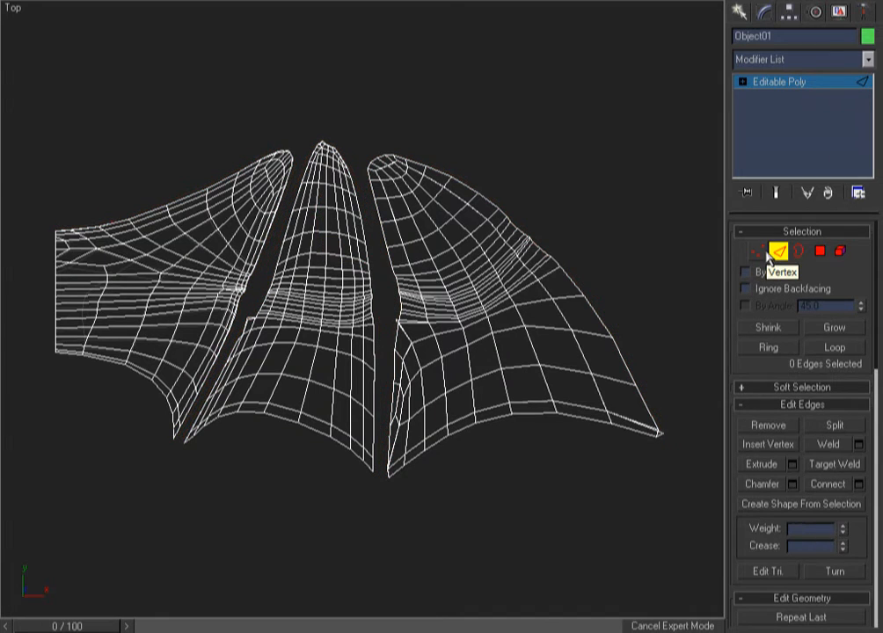
{"action": "key", "text": "F3"}
{"action": "key", "text": "F3"}
{"action": "key", "text": "F3"}
{"action": "key", "text": "F3"}
{"action": "key", "text": "F3"}
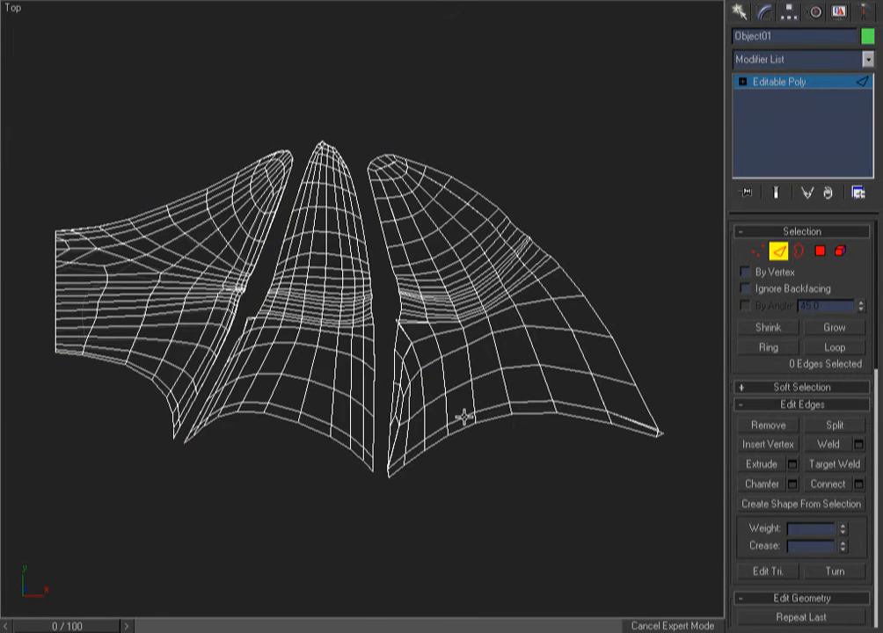
- Check the trimmed membrane against the finger bones from below in shaded display, and undo the border edge deletion
{"action": "mouse_move", "coordinate": [493, 498]}
{"action": "middle_mouse_down", "text": "alt"}
{"action": "mouse_move", "coordinate": [479, 507]}
{"action": "mouse_move", "coordinate": [437, 262]}
{"action": "mouse_move", "coordinate": [394, 362]}
{"action": "mouse_move", "coordinate": [398, 306]}
{"action": "mouse_move", "coordinate": [398, 343]}
{"action": "mouse_move", "coordinate": [417, 351]}
{"action": "mouse_move", "coordinate": [428, 427]}
{"action": "mouse_move", "coordinate": [405, 379]}
{"action": "middle_mouse_up", "text": "alt"}
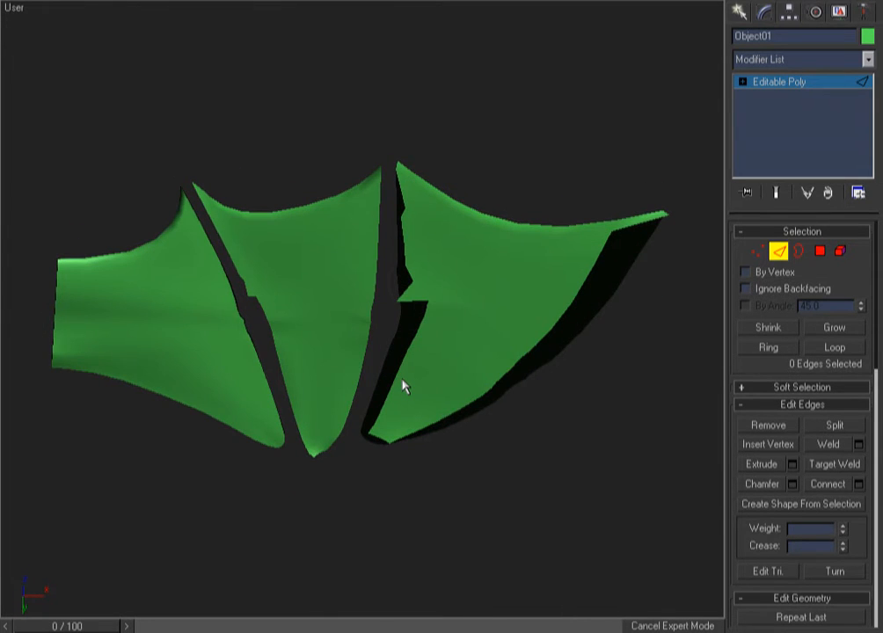
{"action": "key", "text": "F3"}
{"action": "middle_click_drag", "start_coordinate": [403, 387], "coordinate": [387, 346], "text": "alt"}
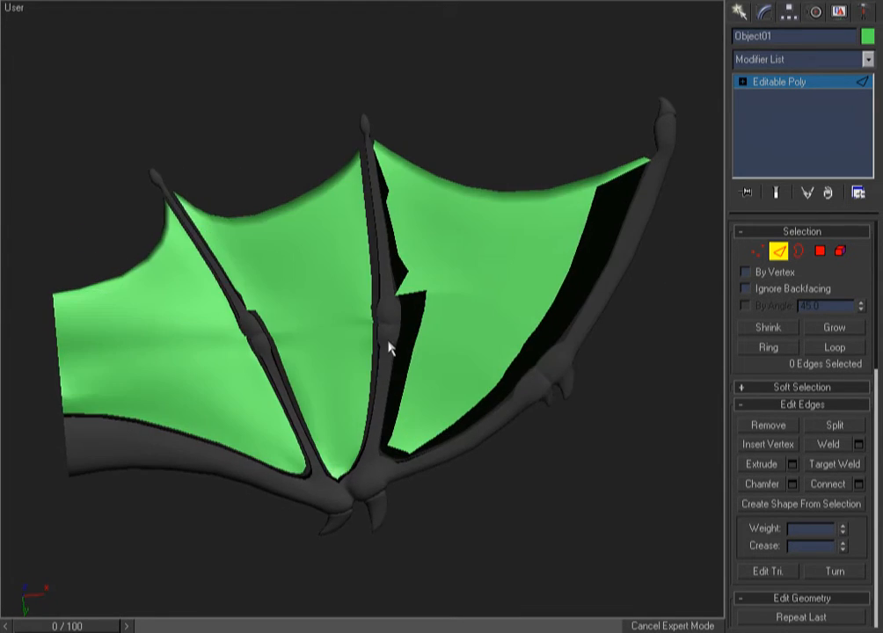
{"action": "key", "text": "F3"}
{"action": "key", "text": "ctrl+z"}
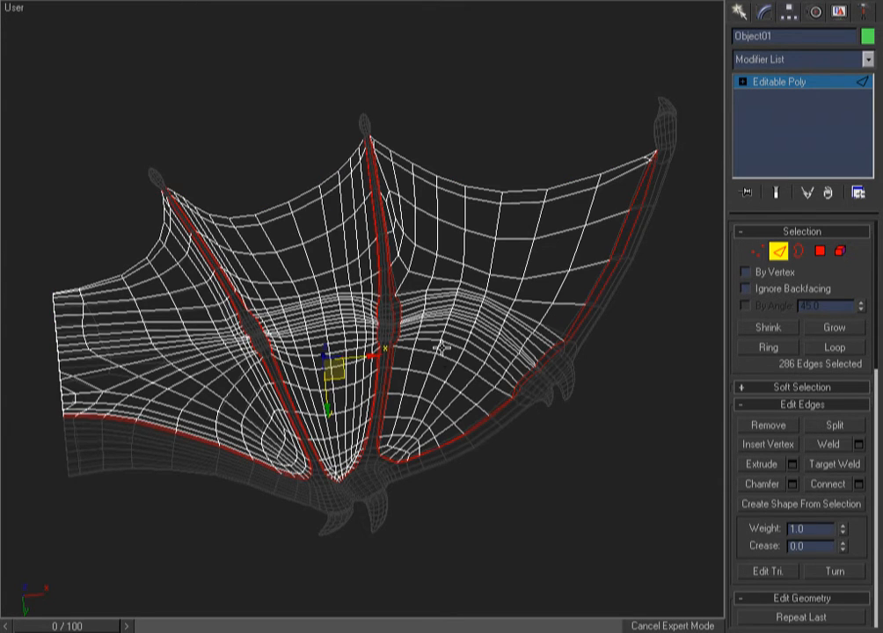
- Convert the membrane's selected border edges to a vertex selection and delete those vertices
{"action": "key", "text": "F3"}
{"action": "left_click", "coordinate": [756, 253], "text": "ctrl"}
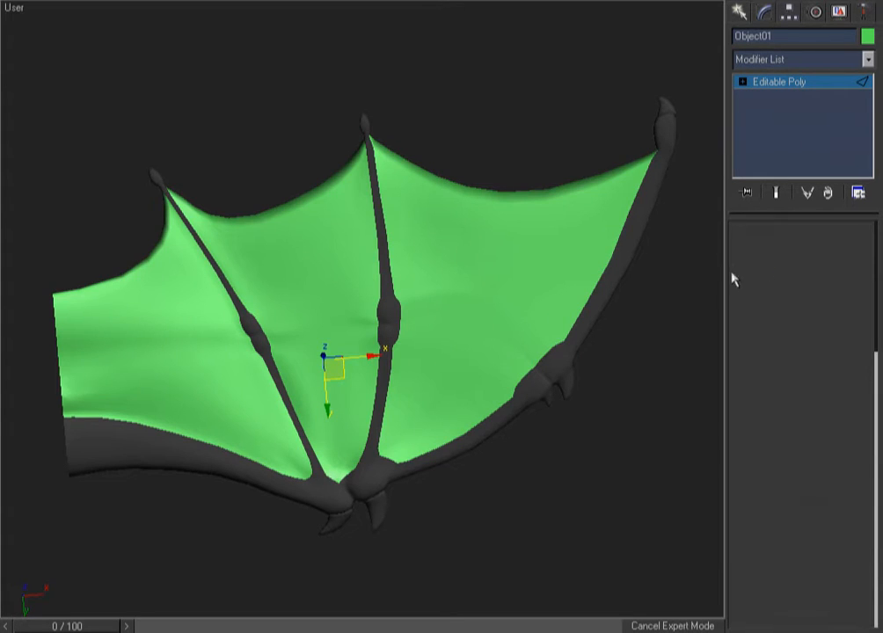
{"action": "key", "text": "Delete"}
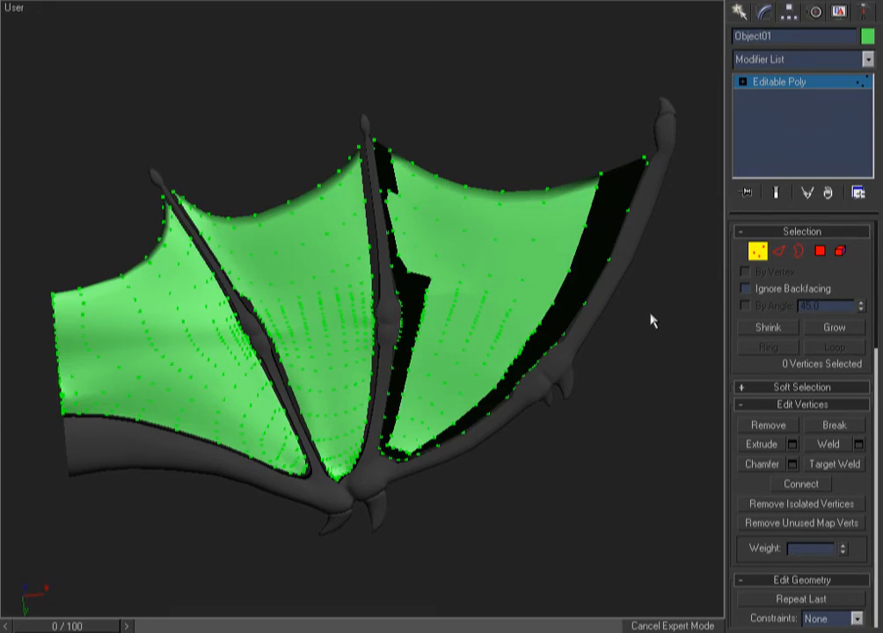
- Leave Vertex level and examine the gap between the trimmed membrane and the bones in shaded and wireframe display, from several angles
{"action": "key", "text": "F3"}
{"action": "key", "text": "F3"}
{"action": "middle_click_drag", "start_coordinate": [392, 250], "coordinate": [378, 420], "text": "alt"}
{"action": "key", "text": "F3"}
{"action": "key", "text": "t"}
{"action": "key", "text": "F3"}
{"action": "middle_click_drag", "start_coordinate": [479, 337], "coordinate": [418, 271], "text": "alt"}
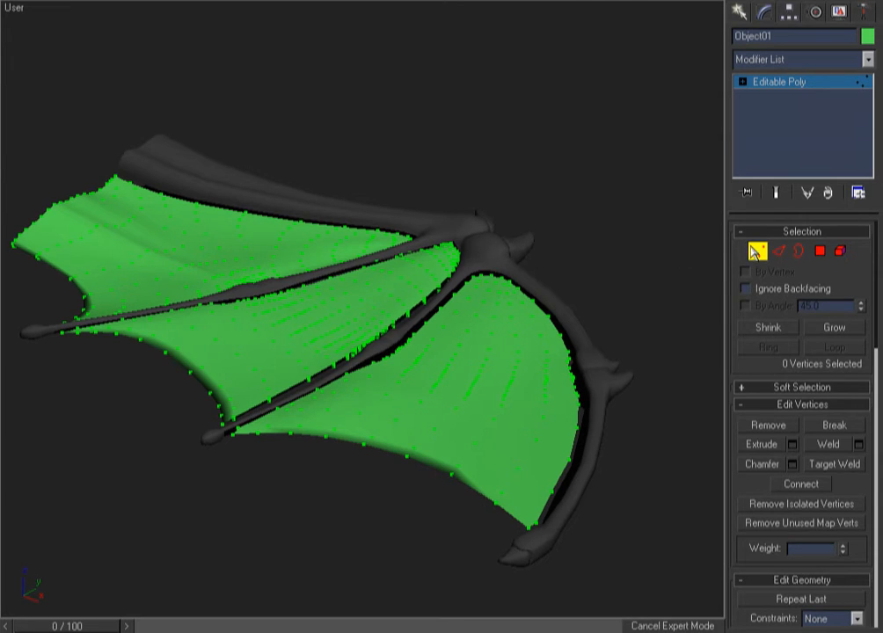
{"action": "left_click", "coordinate": [755, 252]}
{"action": "scroll", "coordinate": [445, 305], "scroll_direction": "up", "scroll_amount": 3}
{"action": "scroll", "coordinate": [321, 414], "scroll_direction": "down", "scroll_amount": 2}
{"action": "mouse_move", "coordinate": [229, 480]}
{"action": "middle_mouse_down", "text": "alt"}
{"action": "mouse_move", "coordinate": [272, 506]}
{"action": "mouse_move", "coordinate": [308, 453]}
{"action": "mouse_move", "coordinate": [267, 373]}
{"action": "mouse_move", "coordinate": [271, 445]}
{"action": "mouse_move", "coordinate": [272, 380]}
{"action": "mouse_move", "coordinate": [364, 207]}
{"action": "middle_mouse_up", "text": "alt"}
{"action": "key", "text": "F3"}
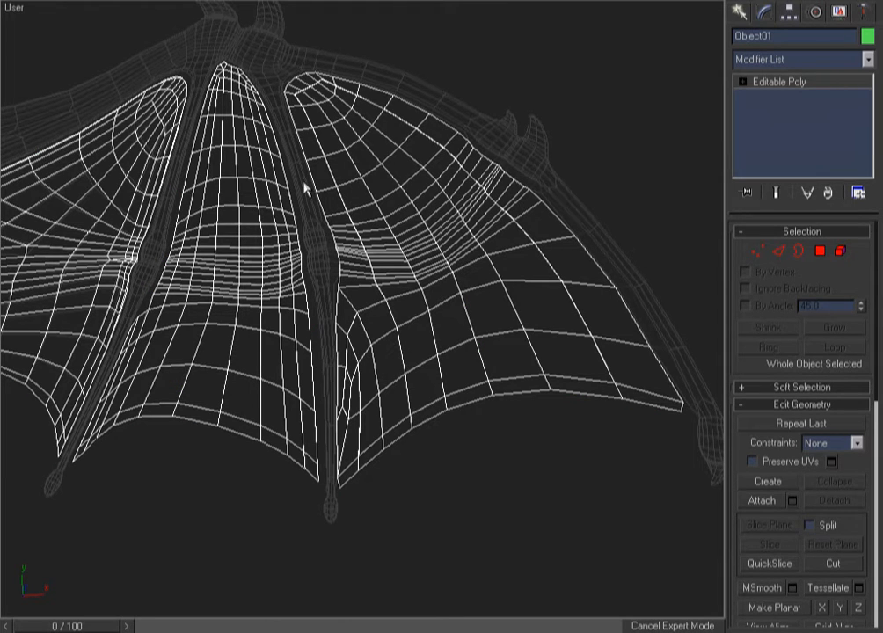
{"action": "key", "text": "t"}
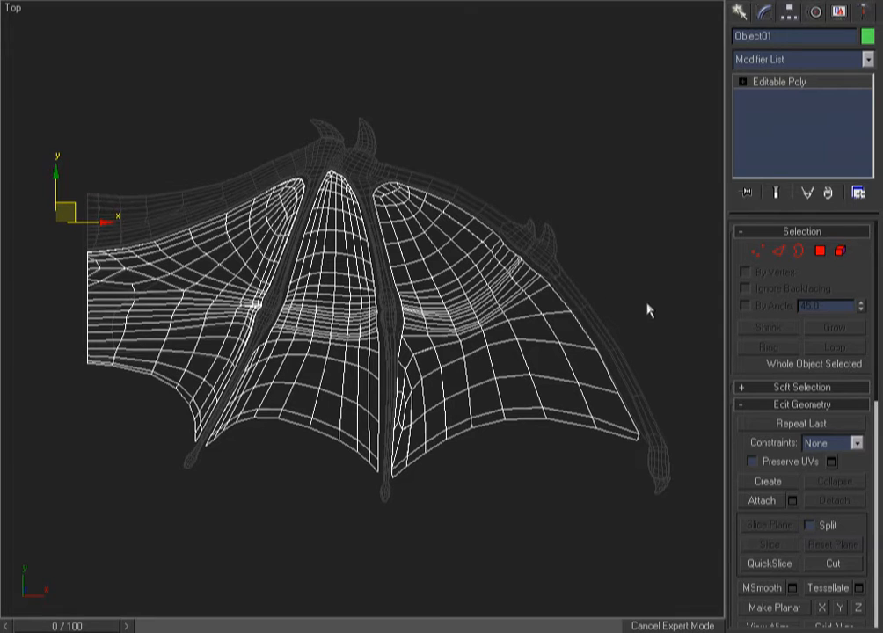
- Check the wing in shaded display from the top, and isolate the membrane meshes from the bones in wireframe
{"action": "key", "text": "7"}
{"action": "key", "text": "F3"}
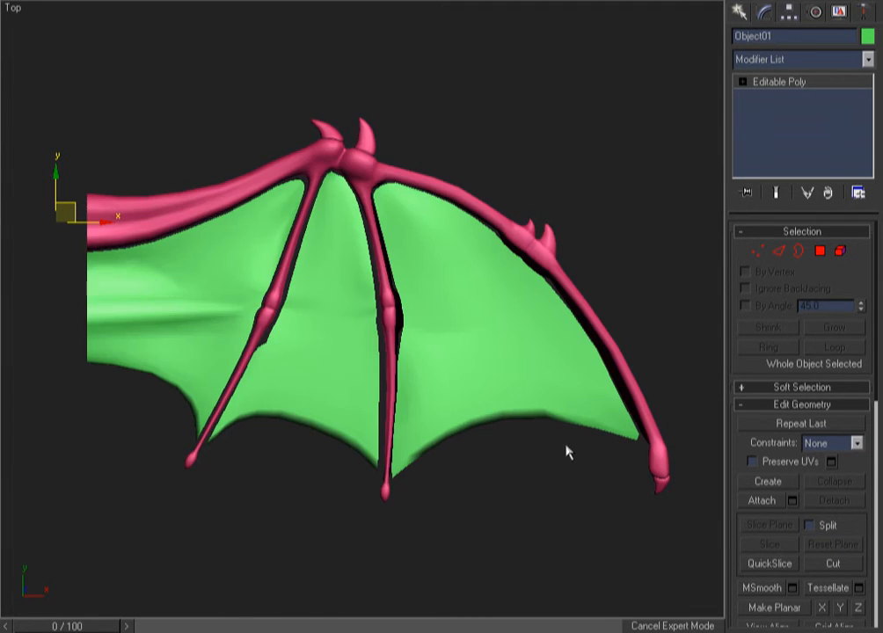
{"action": "key", "text": "F3"}
{"action": "key", "text": "alt+q"}
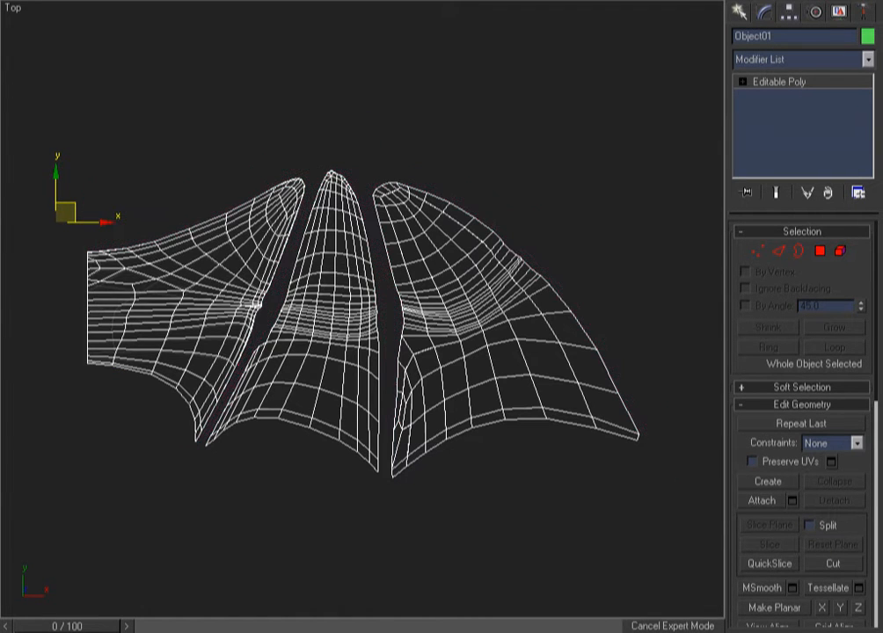
{"action": "left_click", "coordinate": [537, 513]}
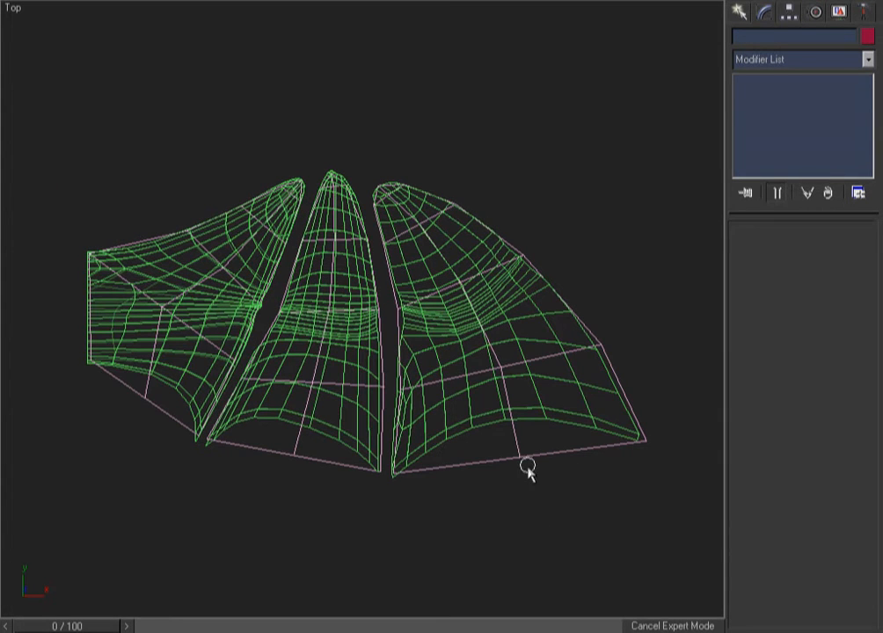
- Erase the cloth simulation of the low-poly proxy Object01_Attached_Face and run Simulate Local briefly
{"action": "left_click", "coordinate": [519, 457]}
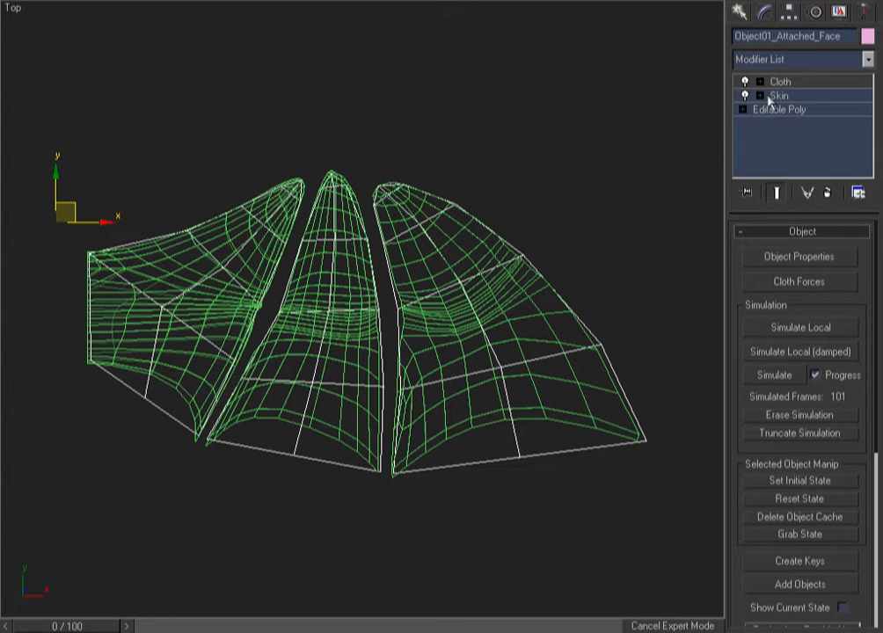
{"action": "left_click", "coordinate": [804, 413]}
{"action": "left_click", "coordinate": [777, 328]}
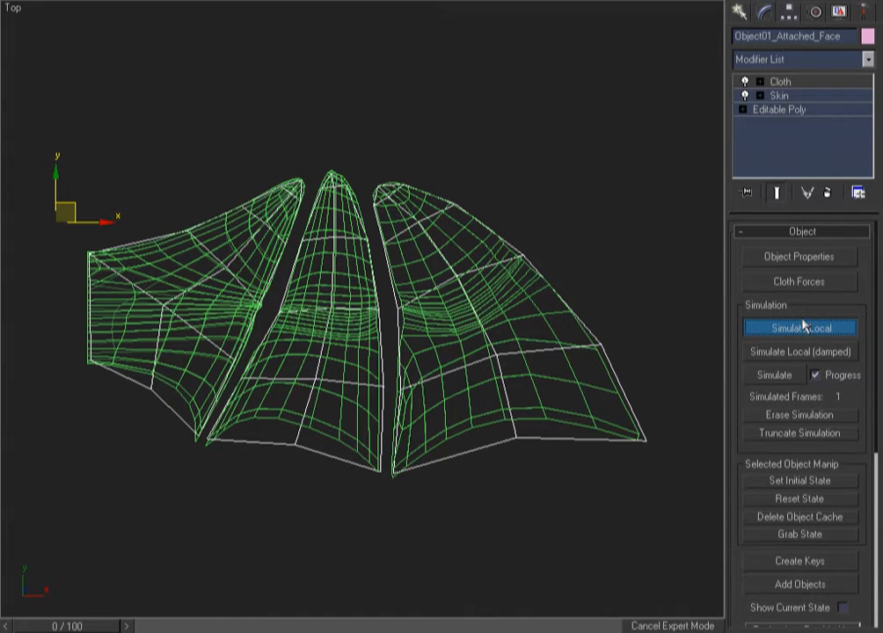
{"action": "left_click", "coordinate": [750, 326]}
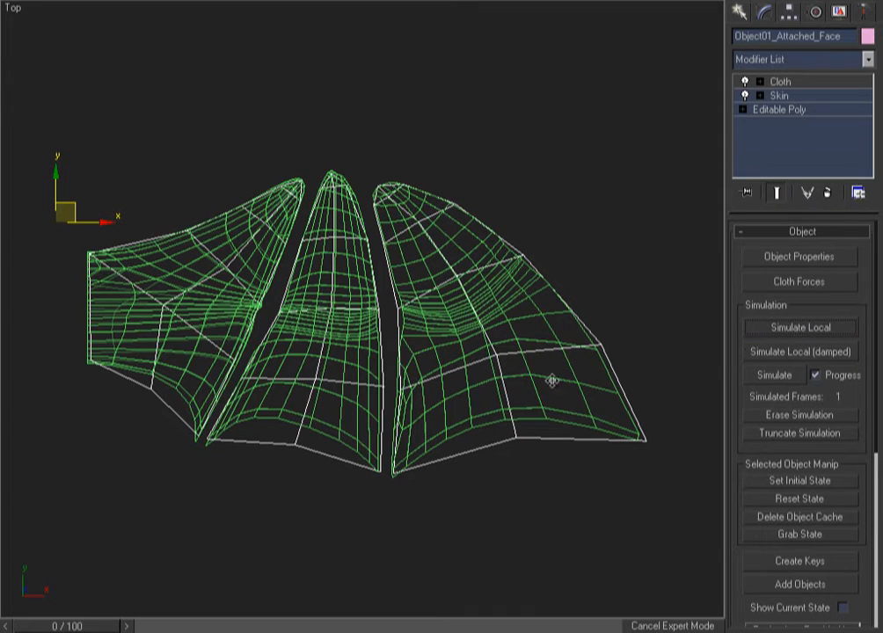
- Add a Mesh Select modifier above Cloth on the proxy Object01_Attached_Face
{"action": "right_click", "coordinate": [376, 128]}
{"action": "mouse_move", "coordinate": [430, 165]}
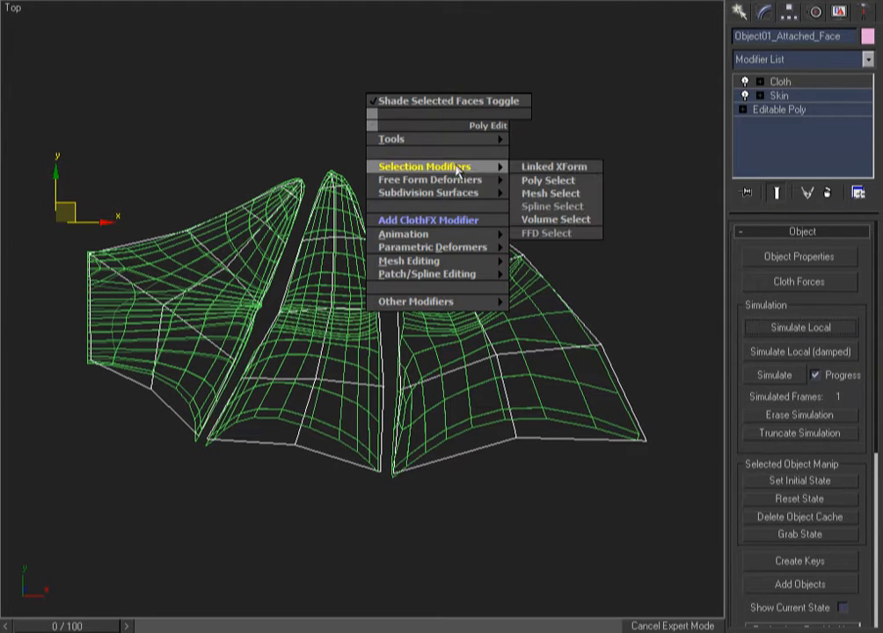
{"action": "left_click", "coordinate": [550, 192]}
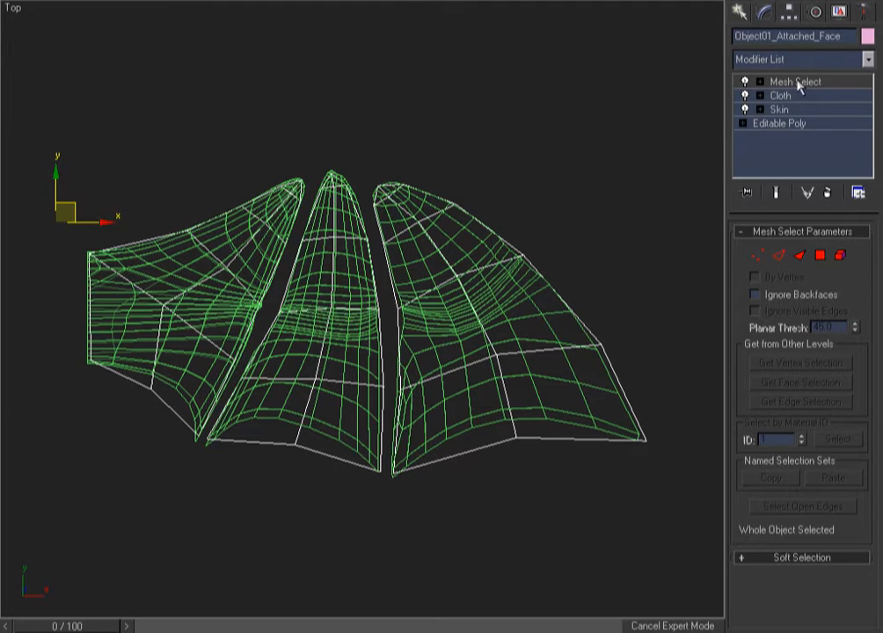
- Add a TurboSmooth modifier with 2 iterations above Mesh Select on the proxy, check it in shaded display and deselect it
{"action": "right_click", "coordinate": [377, 116]}
{"action": "right_click", "coordinate": [306, 171]}
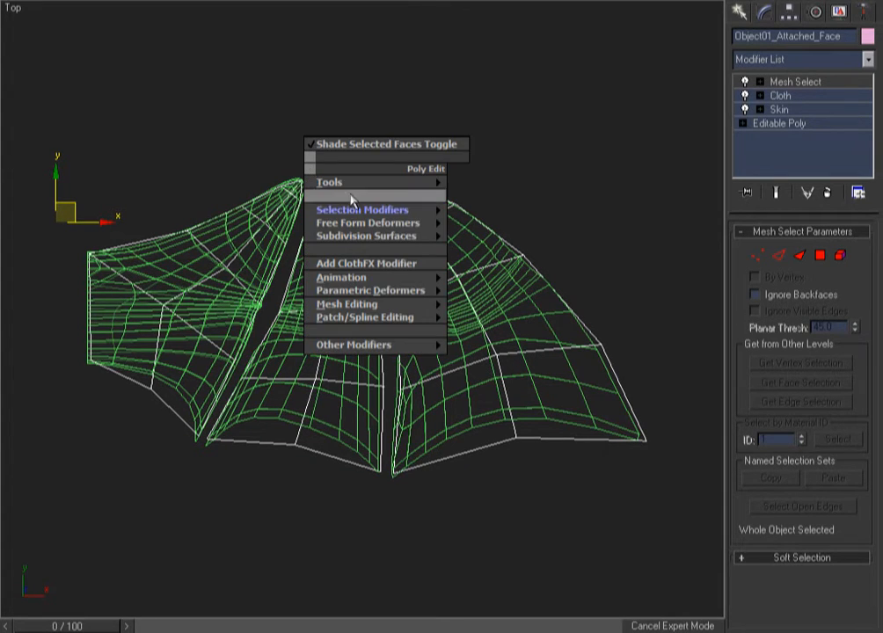
{"action": "mouse_move", "coordinate": [375, 227]}
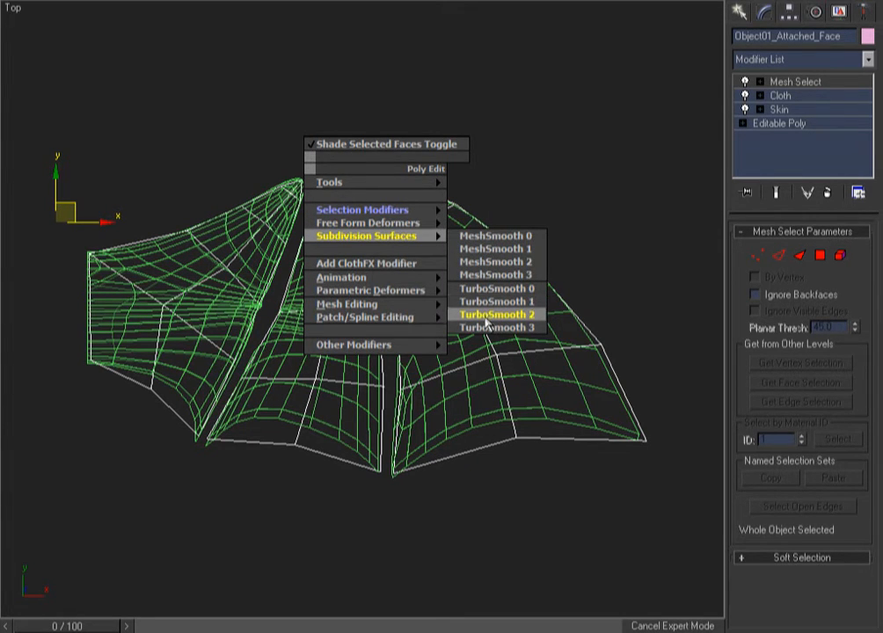
{"action": "left_click", "coordinate": [484, 320]}
{"action": "key", "text": "F3"}
{"action": "key", "text": "F3"}
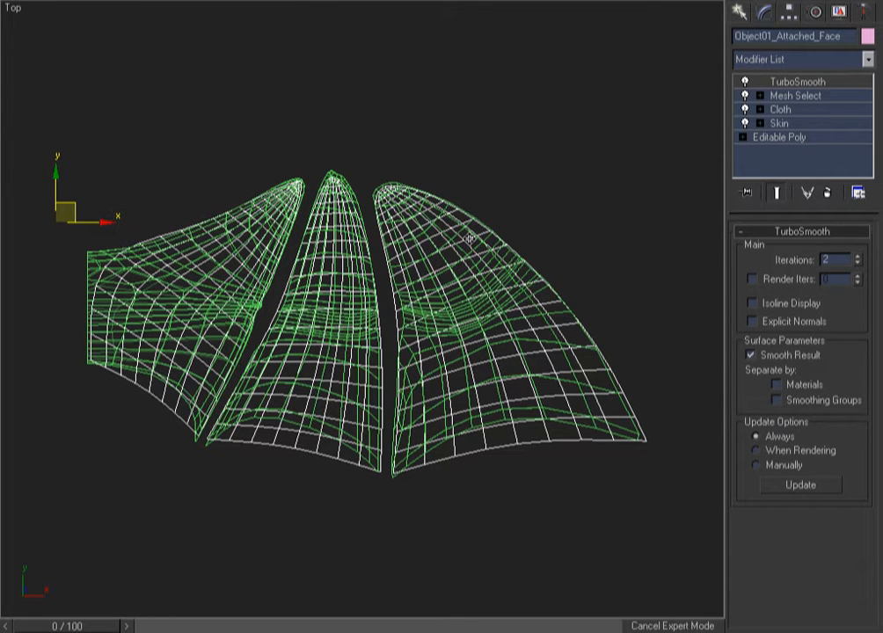
{"action": "right_click", "coordinate": [547, 160]}
{"action": "left_click", "coordinate": [406, 127]}
{"action": "left_click", "coordinate": [414, 128]}
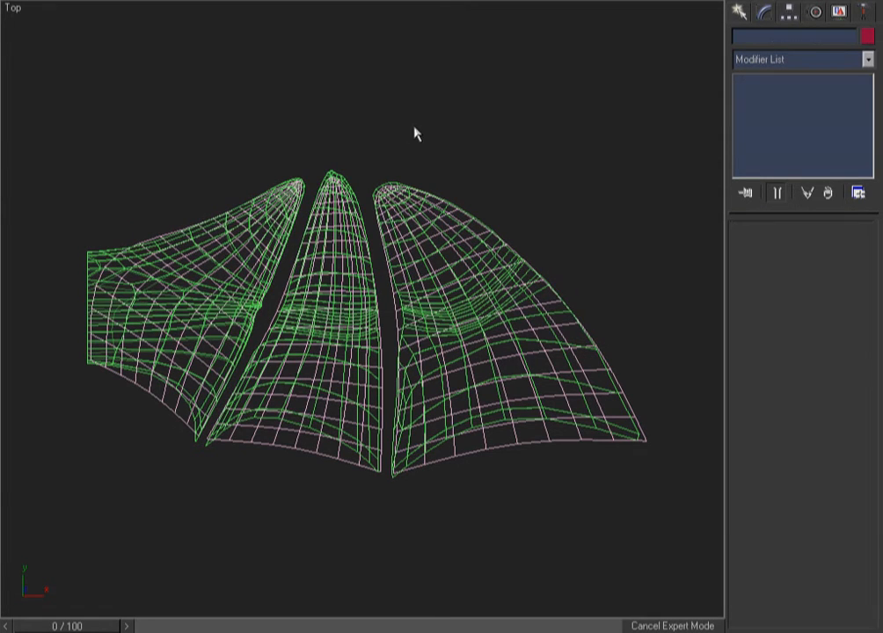
- Bind the detailed membrane Object01 to the smoothed proxy Object01_Attached_Face with Bind Surface to Deformer
{"action": "left_click", "coordinate": [491, 426]}
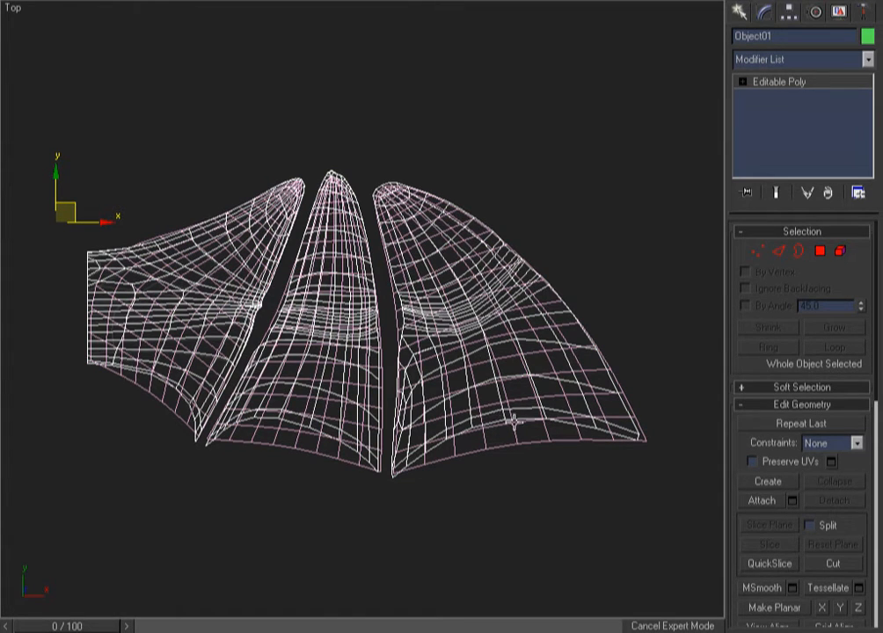
{"action": "left_click", "coordinate": [517, 454]}
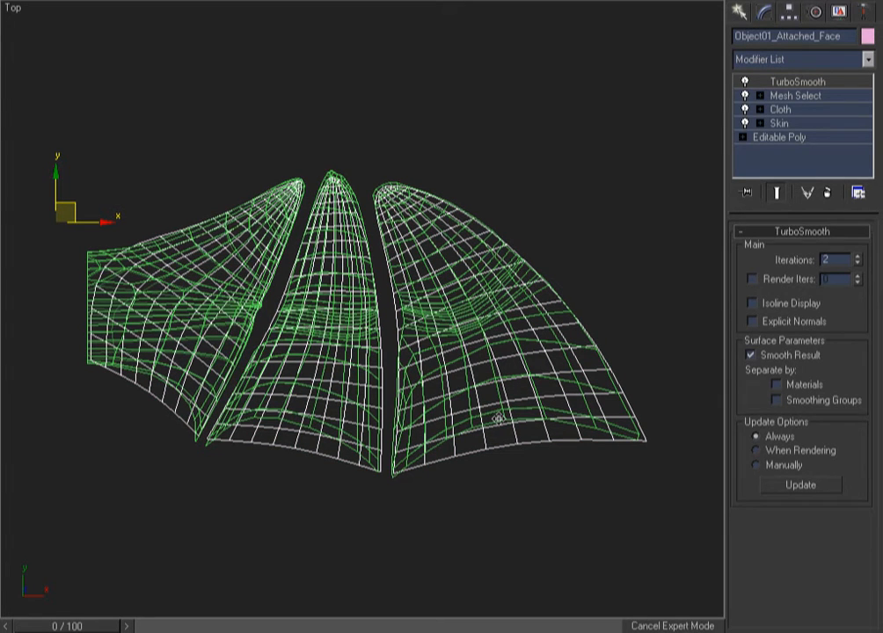
{"action": "left_click", "coordinate": [496, 416]}
{"action": "right_click", "coordinate": [493, 298]}
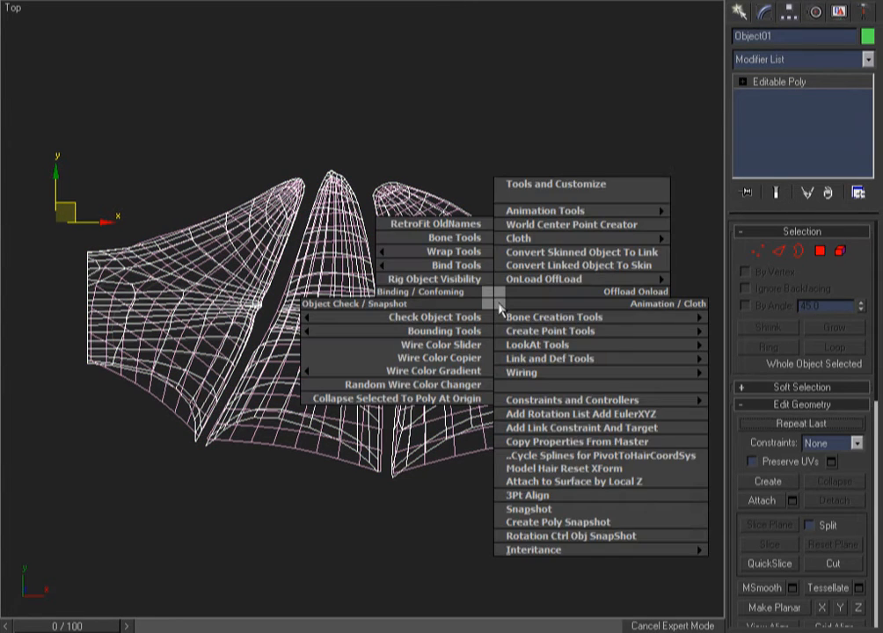
{"action": "mouse_move", "coordinate": [387, 266]}
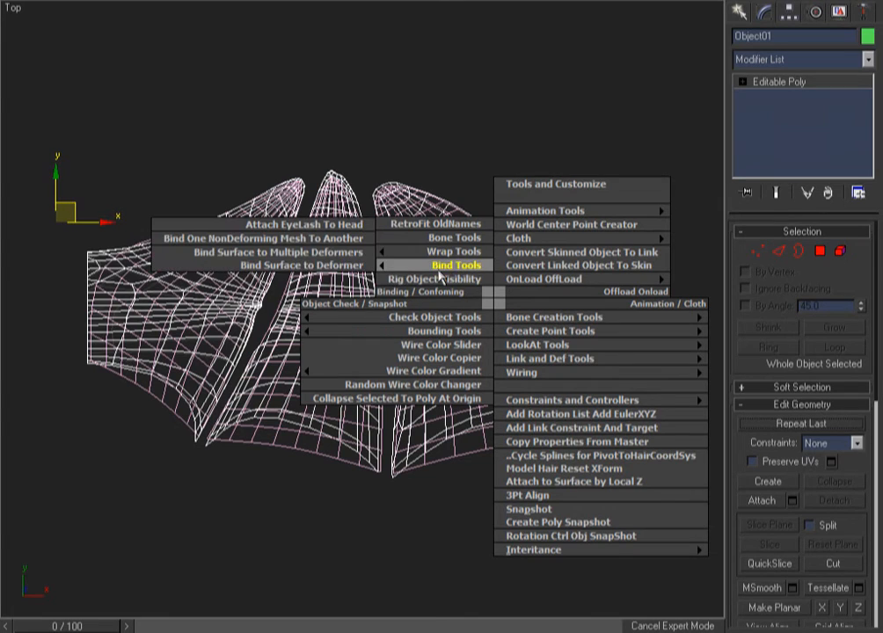
{"action": "left_click", "coordinate": [351, 267]}
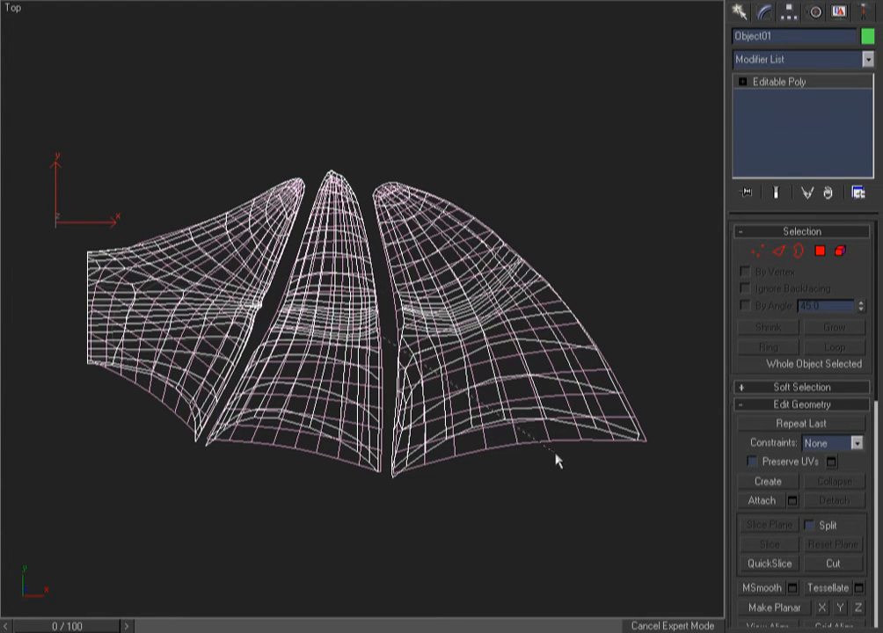
{"action": "left_click", "coordinate": [535, 440]}
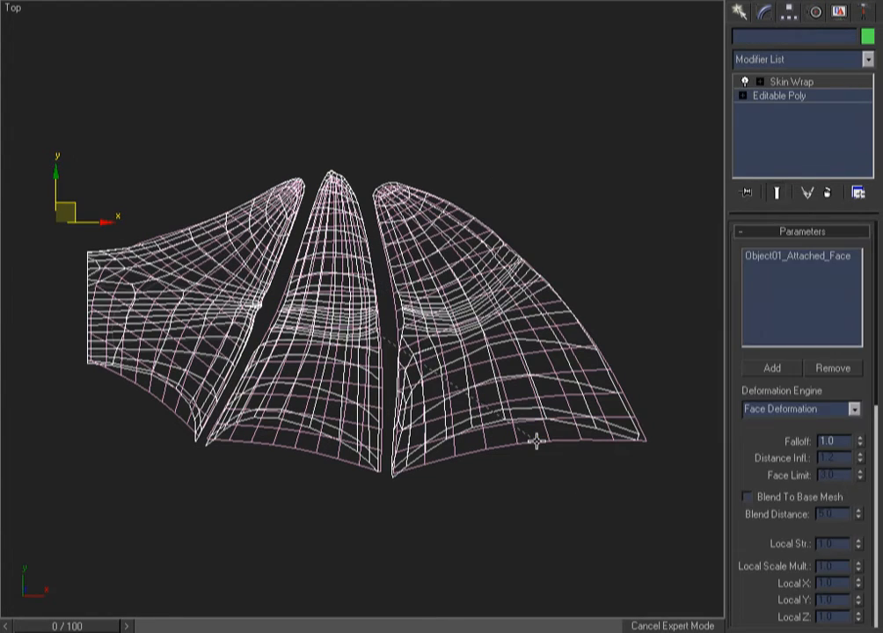
- Check the Skin Wrap on the detailed membrane, and reset the state of the proxy's Cloth modifier
{"action": "left_click", "coordinate": [537, 194]}
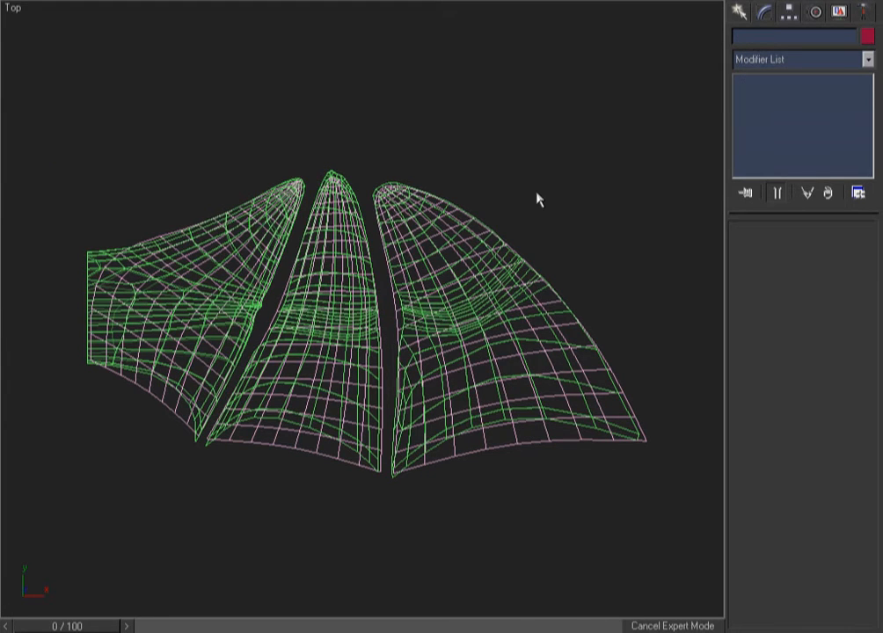
{"action": "left_click", "coordinate": [503, 427]}
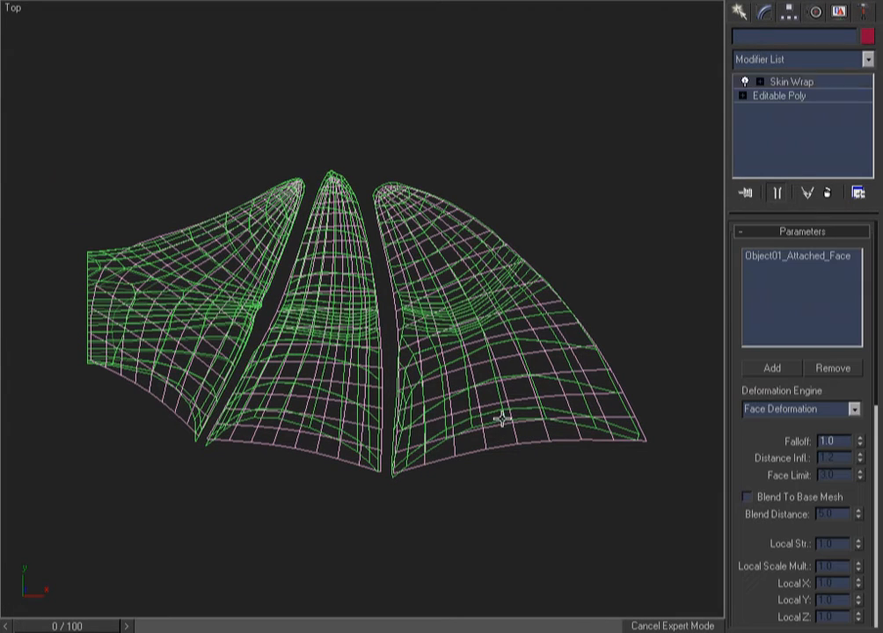
{"action": "left_click", "coordinate": [619, 234]}
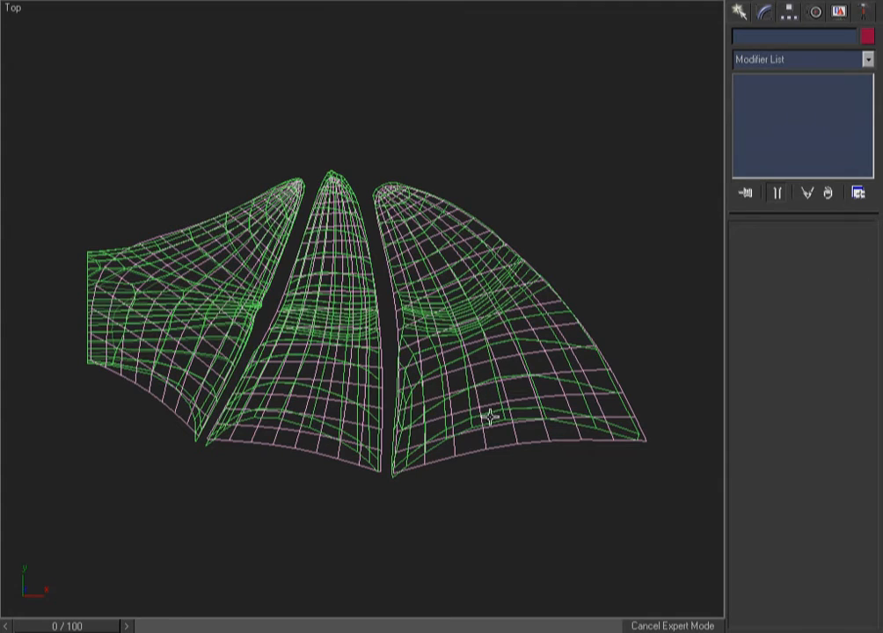
{"action": "left_click", "coordinate": [510, 449]}
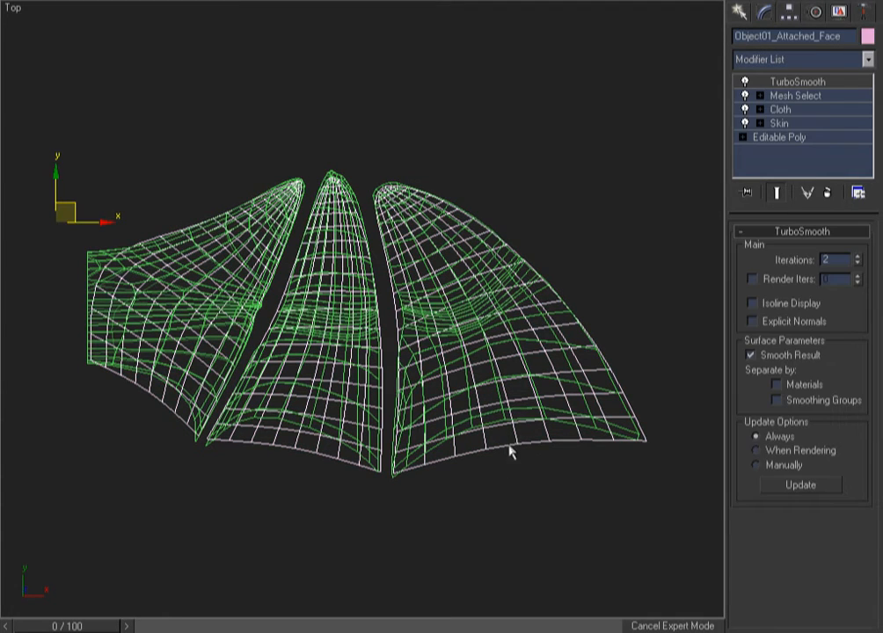
{"action": "left_click", "coordinate": [782, 109]}
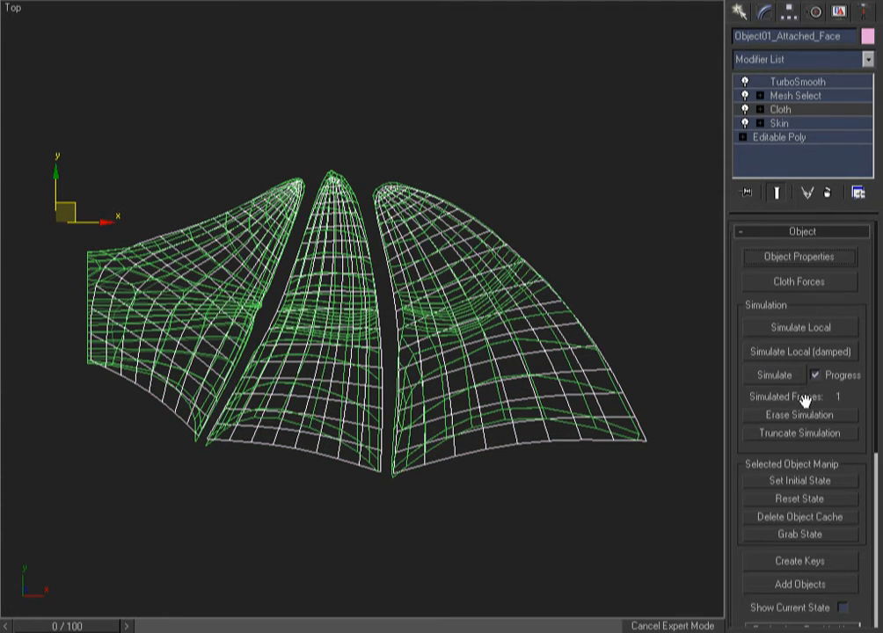
{"action": "left_click", "coordinate": [792, 500]}
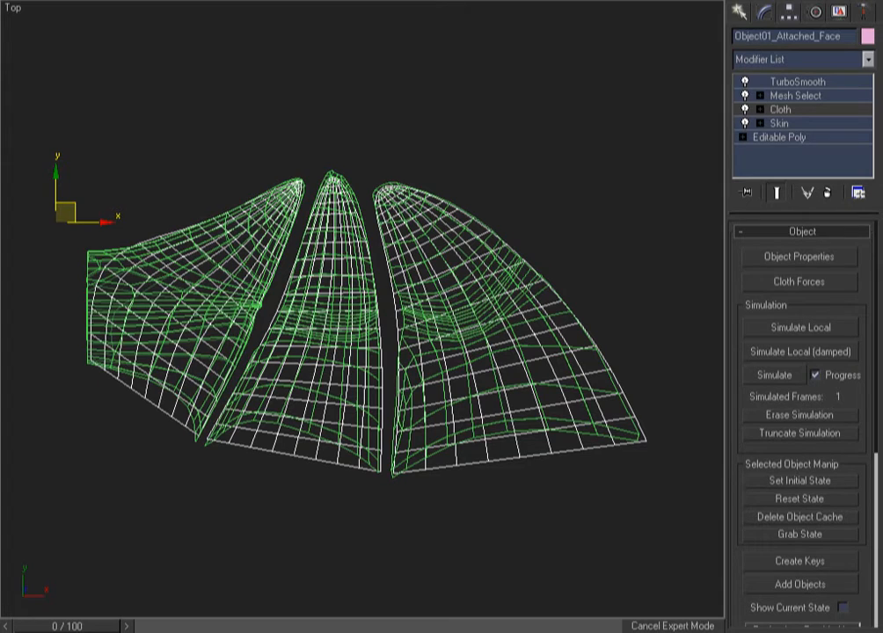
- Try moving the wing-root control Circle04 and undo the moves
{"action": "left_click", "coordinate": [95, 165]}
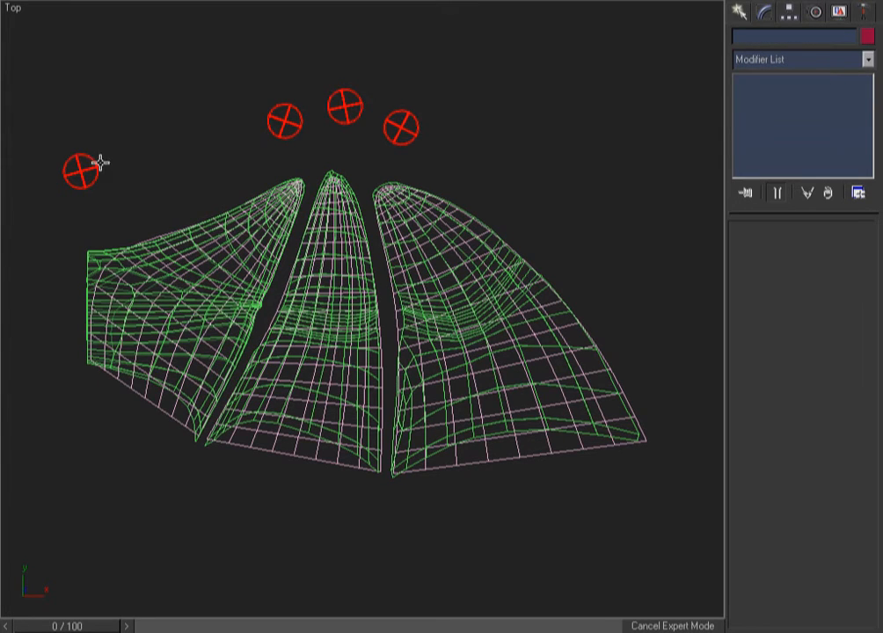
{"action": "left_click_drag", "start_coordinate": [102, 153], "coordinate": [83, 108]}
{"action": "key", "text": "ctrl+z"}
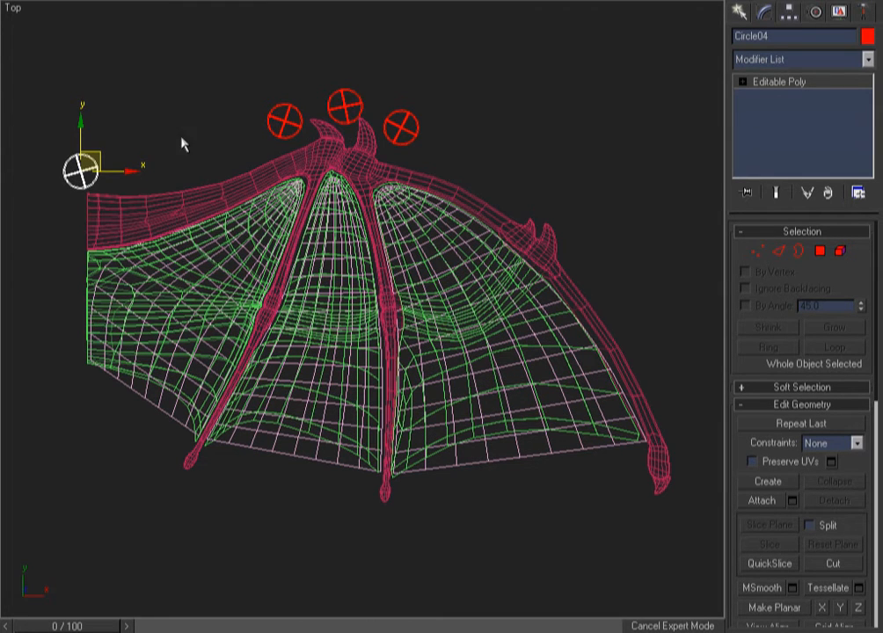
{"action": "left_click_drag", "start_coordinate": [81, 157], "coordinate": [130, 132]}
{"action": "key", "text": "ctrl+z"}
- Examine the rig's bones and the point helper at the wing root, and clear the selection
{"action": "left_click", "coordinate": [85, 219]}
{"action": "mouse_move", "coordinate": [83, 222]}
{"action": "left_mouse_down"}
{"action": "mouse_move", "coordinate": [34, 154]}
{"action": "mouse_move", "coordinate": [313, 132]}
{"action": "mouse_move", "coordinate": [134, 295]}
{"action": "mouse_move", "coordinate": [11, 78]}
{"action": "mouse_move", "coordinate": [244, 124]}
{"action": "mouse_move", "coordinate": [82, 221]}
{"action": "left_mouse_up"}
{"action": "left_click", "coordinate": [488, 484]}
{"action": "left_click", "coordinate": [491, 460]}
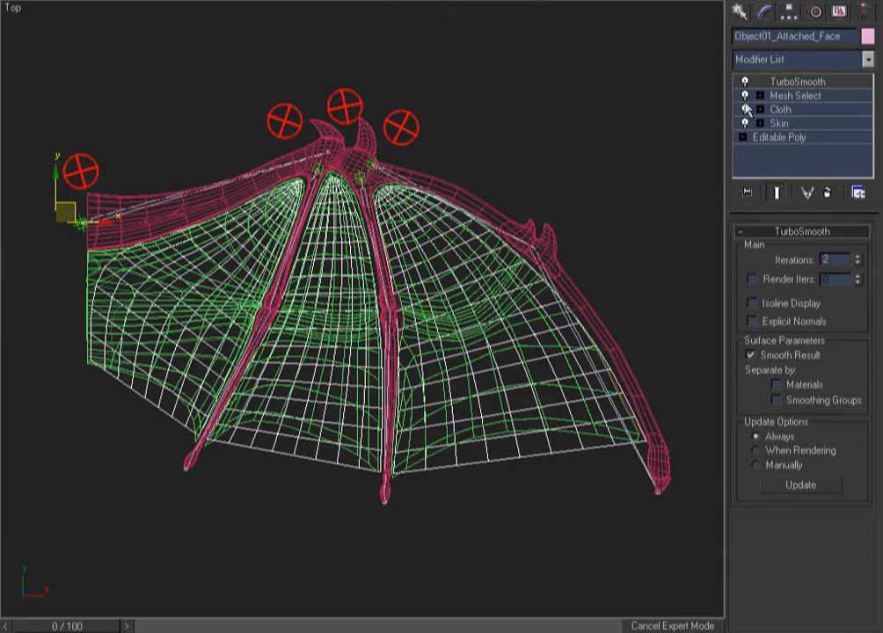
{"action": "left_click", "coordinate": [189, 106]}
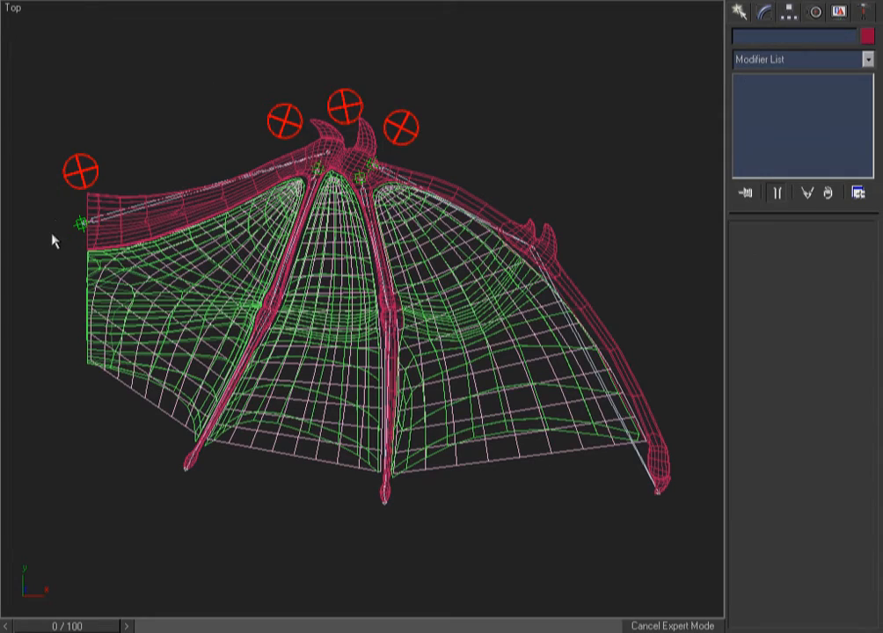
{"action": "mouse_move", "coordinate": [76, 223]}
{"action": "left_mouse_down"}
{"action": "mouse_move", "coordinate": [40, 231]}
{"action": "mouse_move", "coordinate": [173, 114]}
{"action": "mouse_move", "coordinate": [66, 232]}
{"action": "mouse_move", "coordinate": [80, 222]}
{"action": "left_mouse_up"}
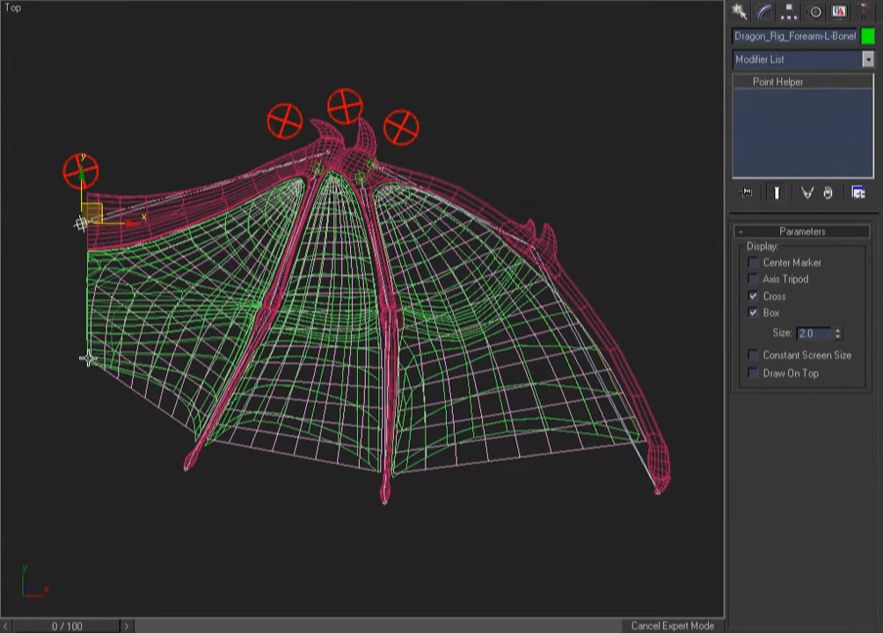
{"action": "left_click", "coordinate": [499, 98]}
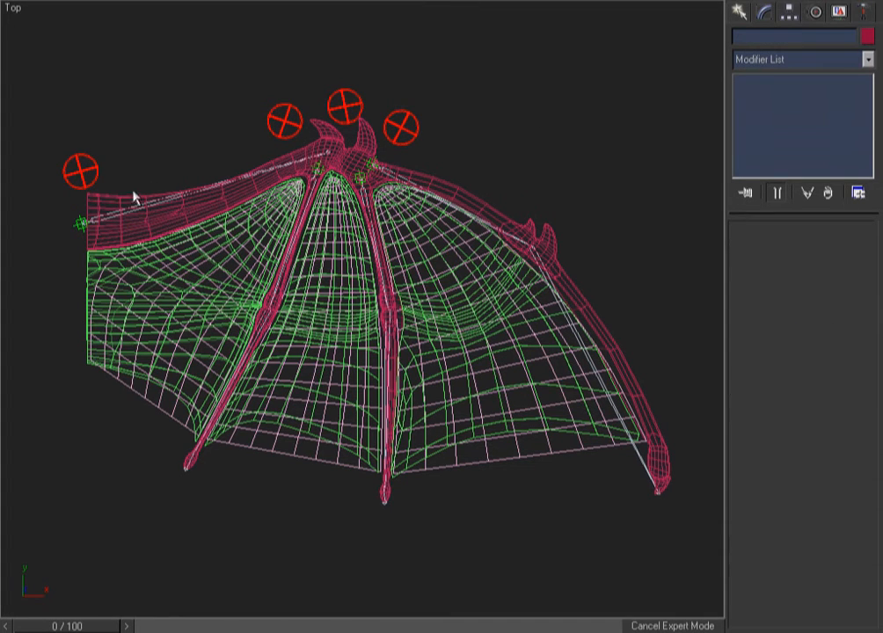
- Review the Cloth and Skin modifiers on the proxy Object01_Attached_Face and the Skin Wrap on the detailed membrane Object01
{"action": "left_click", "coordinate": [551, 447]}
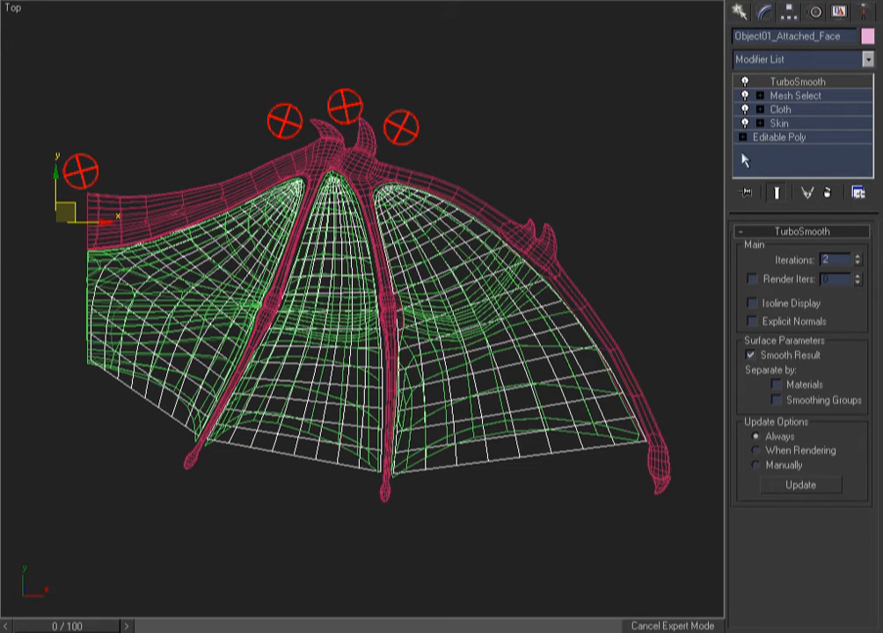
{"action": "left_click", "coordinate": [795, 110]}
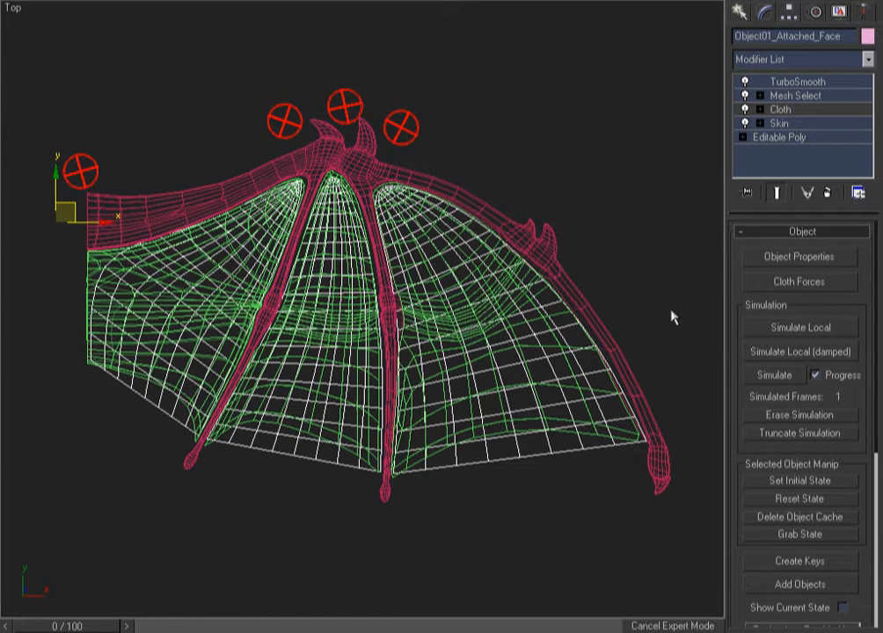
{"action": "left_click", "coordinate": [800, 124]}
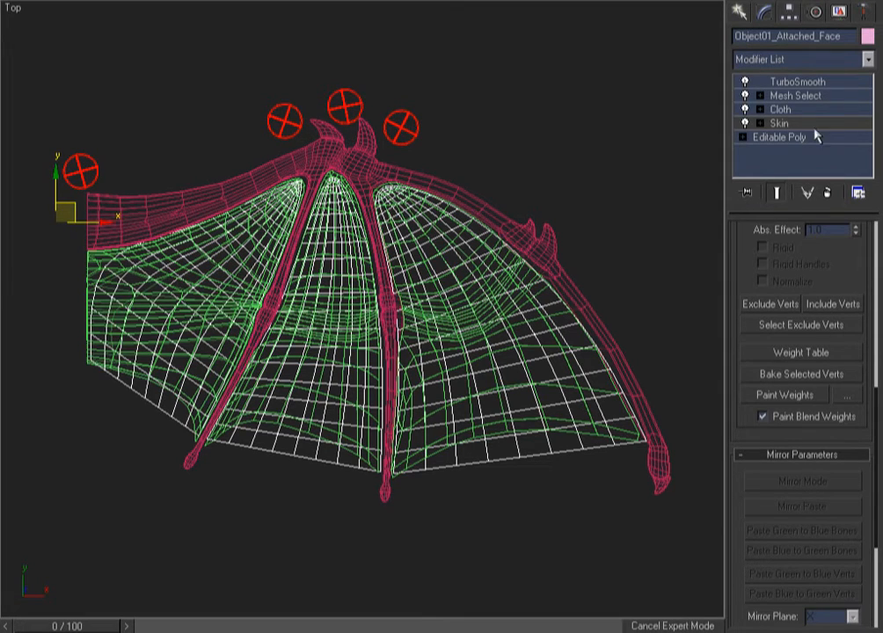
{"action": "left_click", "coordinate": [779, 109]}
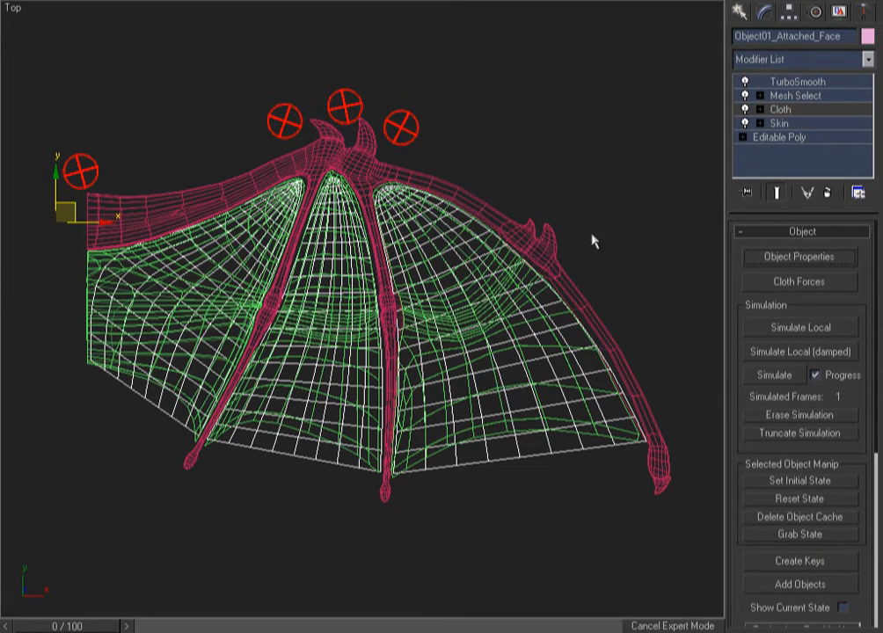
{"action": "left_click", "coordinate": [649, 298]}
{"action": "left_click", "coordinate": [501, 425]}
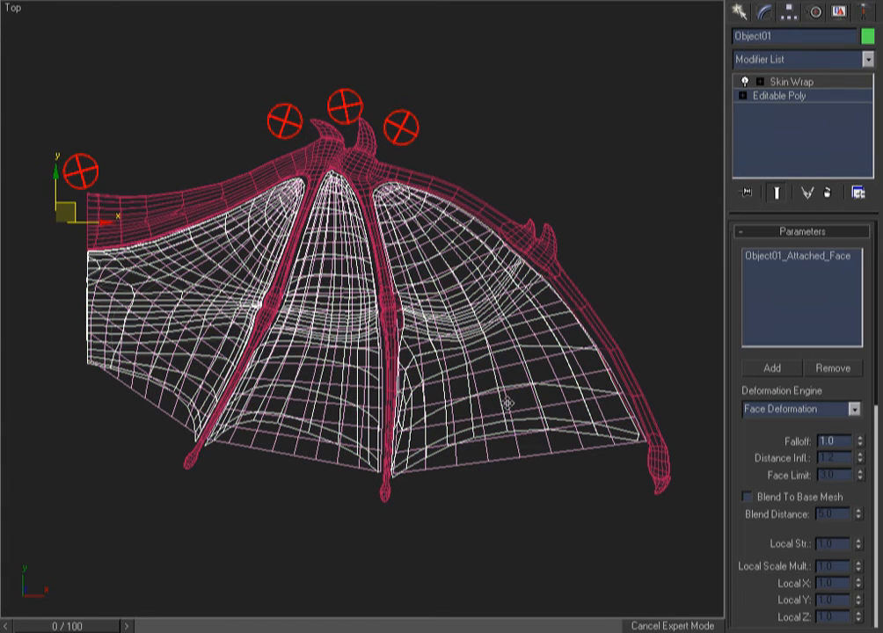
{"action": "left_click", "coordinate": [592, 232]}
{"action": "left_click", "coordinate": [556, 452]}
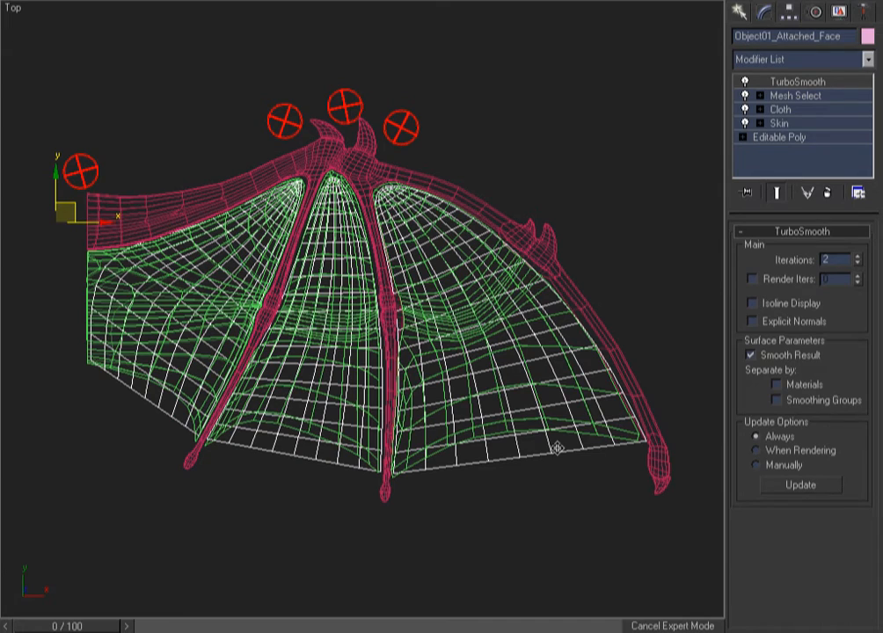
{"action": "left_click", "coordinate": [755, 110]}
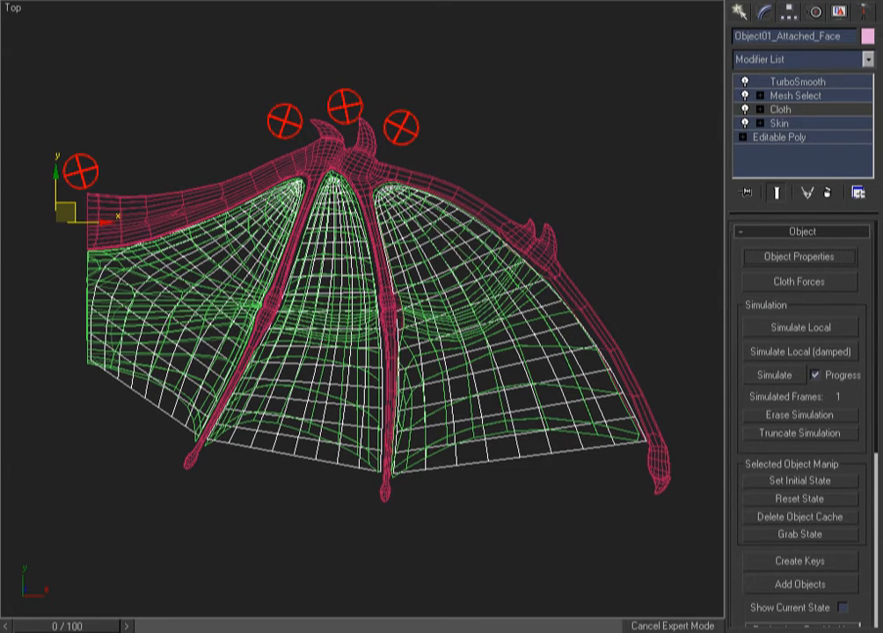
- Hide the rig's circle controls, display the proxy Object01_Attached_Face as a bounding box and deselect it
{"action": "right_click", "coordinate": [481, 205]}
{"action": "right_click", "coordinate": [479, 195]}
{"action": "left_click", "coordinate": [480, 201]}
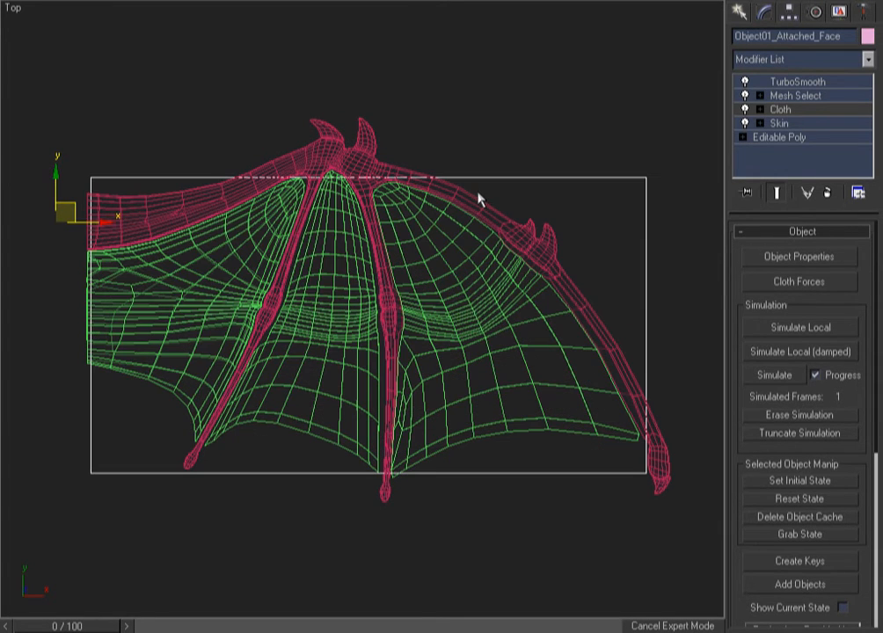
{"action": "left_click", "coordinate": [614, 145]}
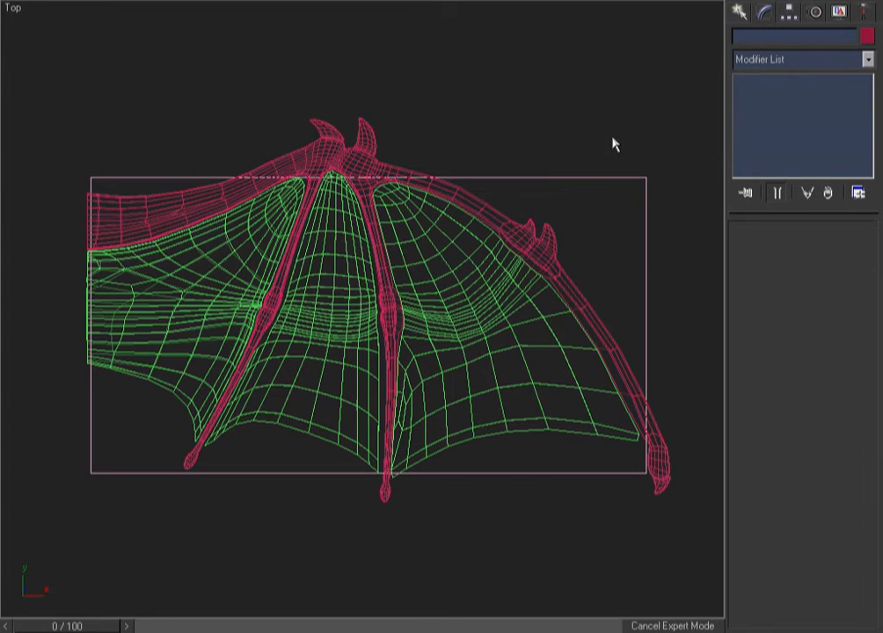
- Run the Cloth simulation on the boxed proxy through frame 100
{"action": "left_click", "coordinate": [627, 191]}
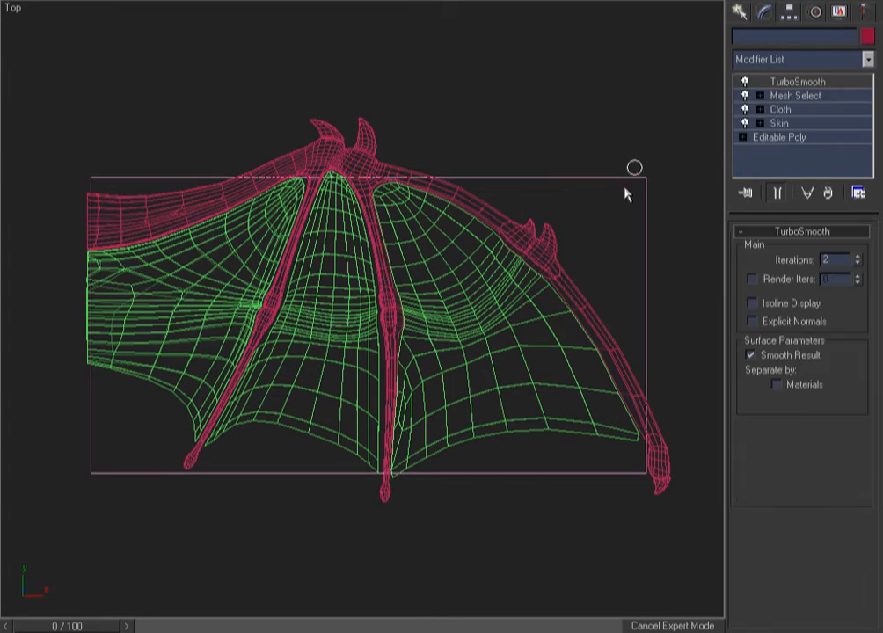
{"action": "left_click", "coordinate": [776, 109]}
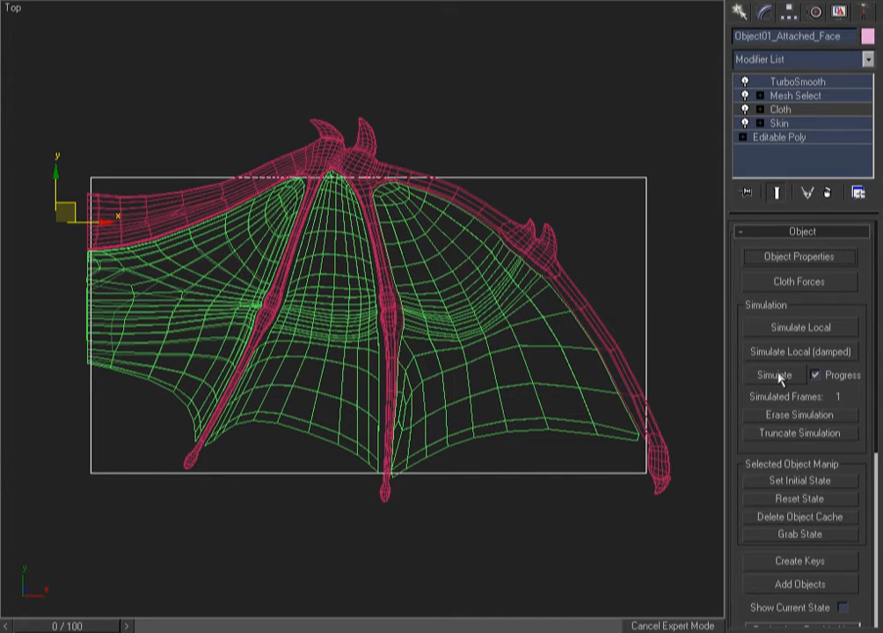
{"action": "left_click", "coordinate": [777, 375]}
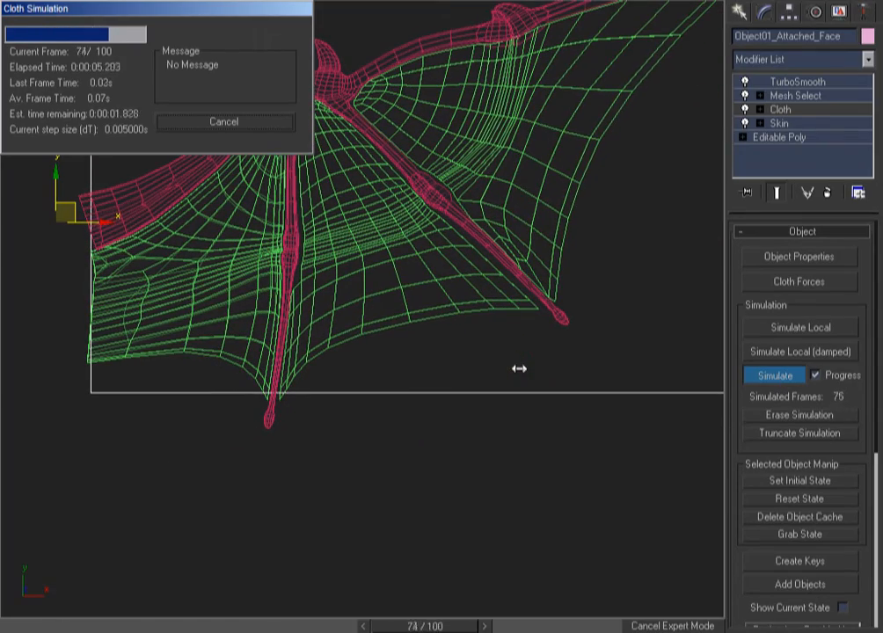
{"action": "middle_click_drag", "start_coordinate": [425, 562], "coordinate": [386, 524]}
{"action": "scroll", "coordinate": [451, 490], "scroll_direction": "down", "scroll_amount": 5}
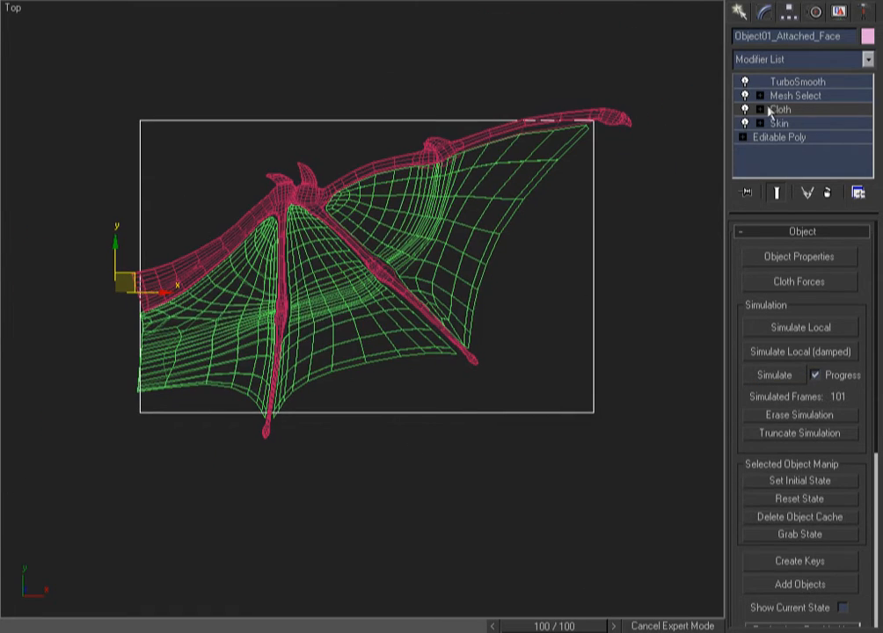
- Play back the simulated wing in shaded display from an angled view, returning to frame 0 and the Top view
{"action": "key", "text": "F3"}
{"action": "left_click_drag", "start_coordinate": [555, 626], "coordinate": [68, 626]}
{"action": "key", "text": "k"}
{"action": "middle_click_drag", "start_coordinate": [172, 308], "coordinate": [219, 330], "text": "alt"}
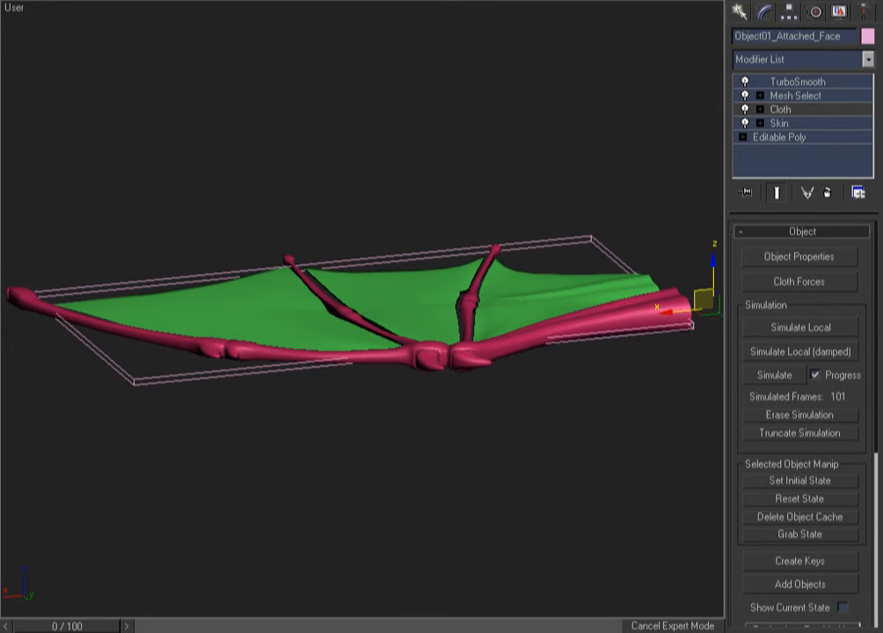
{"action": "left_click", "coordinate": [493, 173]}
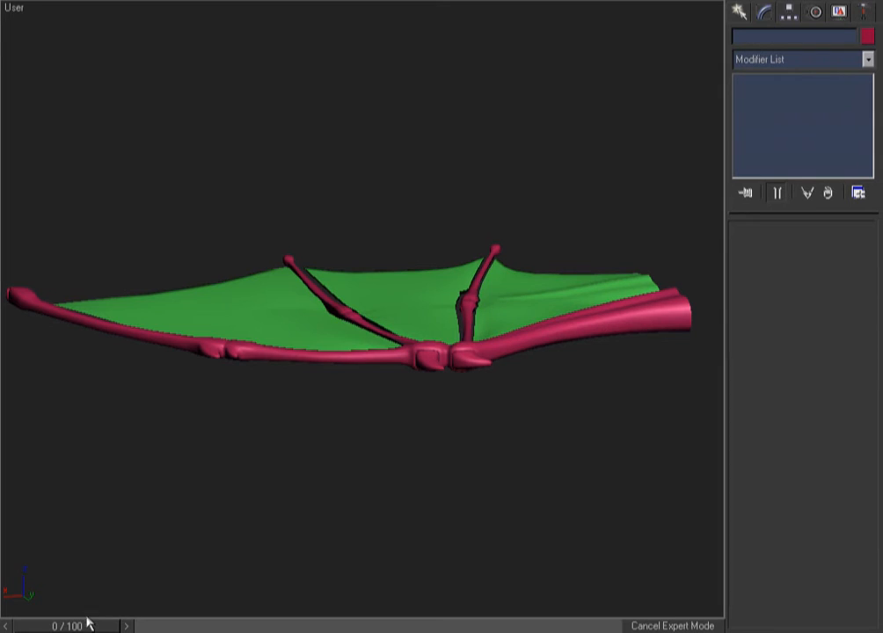
{"action": "left_click_drag", "start_coordinate": [87, 626], "coordinate": [67, 626]}
{"action": "key", "text": "t"}
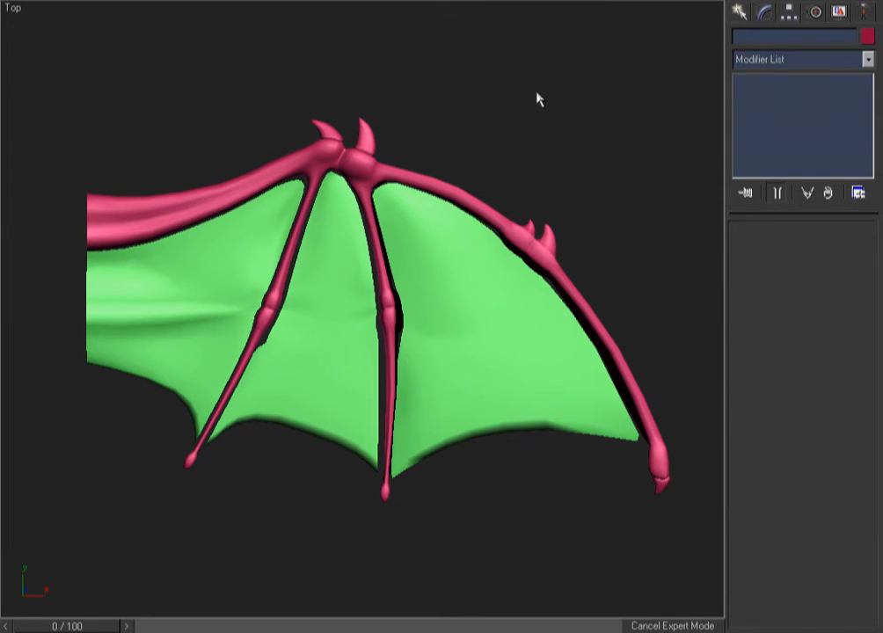
- Display the wing bone mesh and detailed membrane as bounding boxes, and select the full wing mesh Dragon_Mesh_Wing-L_PC01 in wireframe
{"action": "key", "text": "ctrl+a"}
{"action": "right_click", "coordinate": [370, 278]}
{"action": "left_click", "coordinate": [391, 287]}
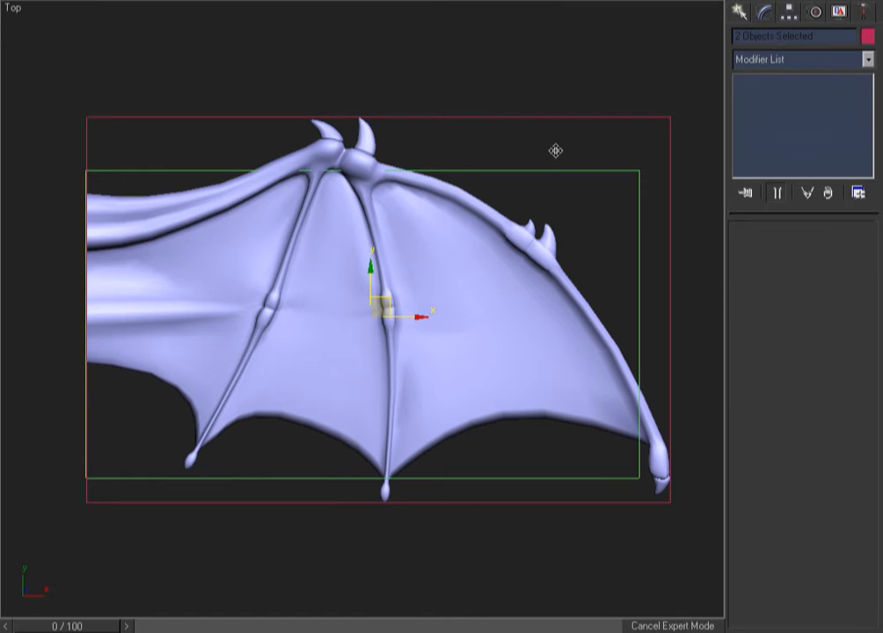
{"action": "left_click", "coordinate": [473, 84]}
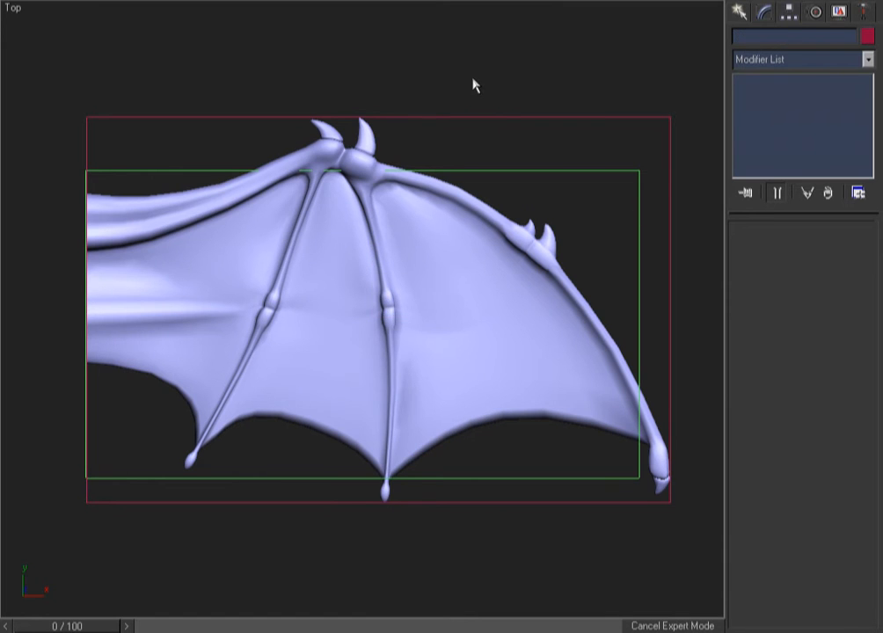
{"action": "left_click", "coordinate": [319, 332]}
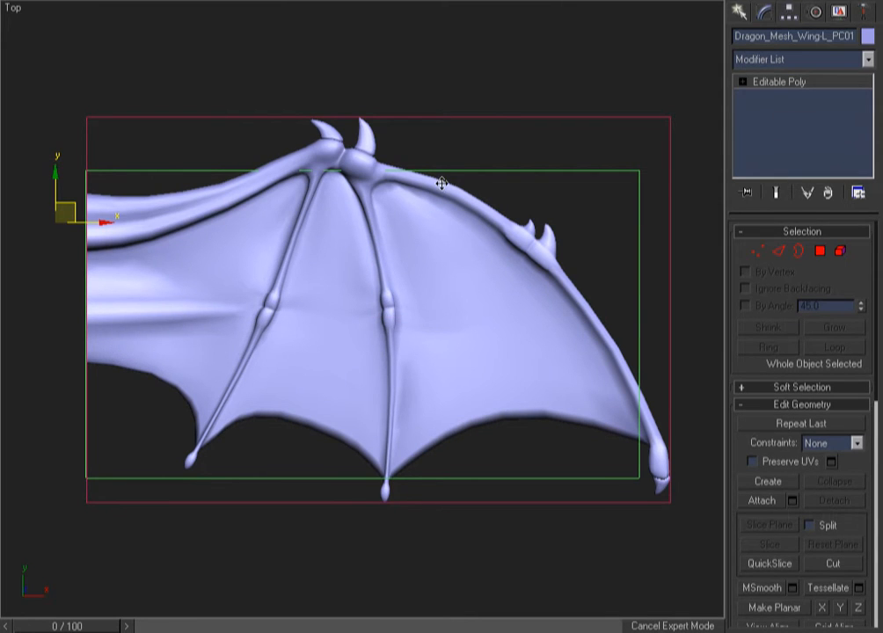
{"action": "key", "text": "F3"}
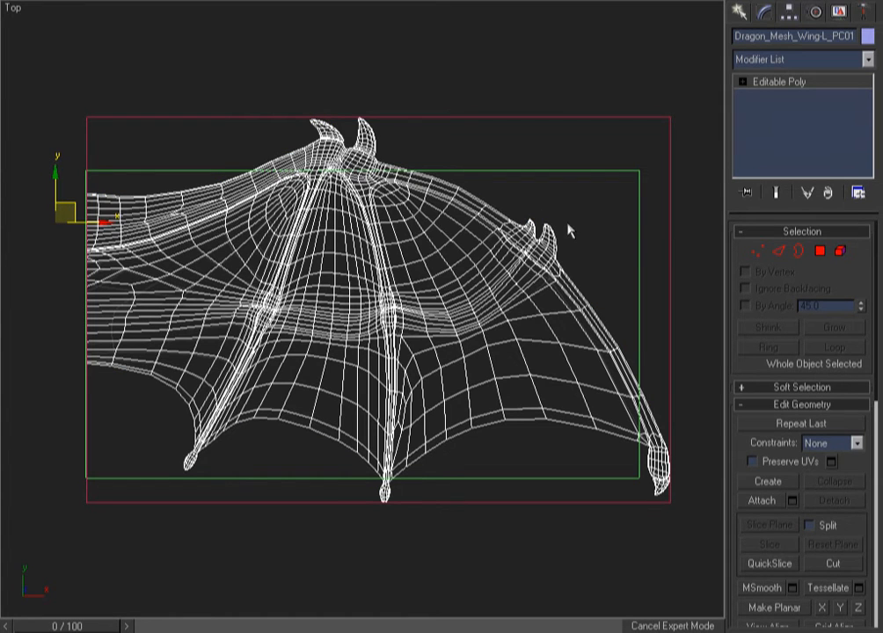
{"action": "right_click", "coordinate": [512, 250]}
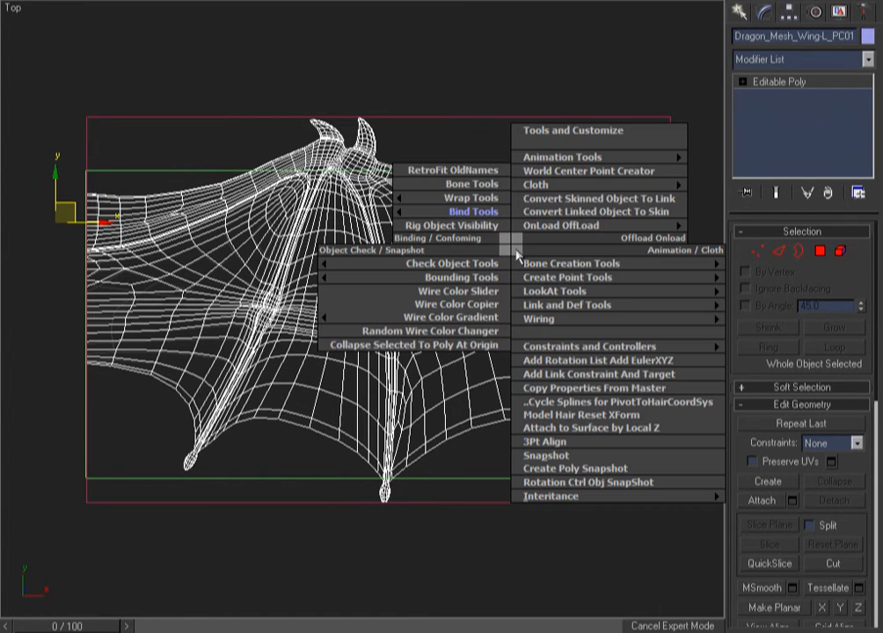
{"action": "mouse_move", "coordinate": [473, 212]}
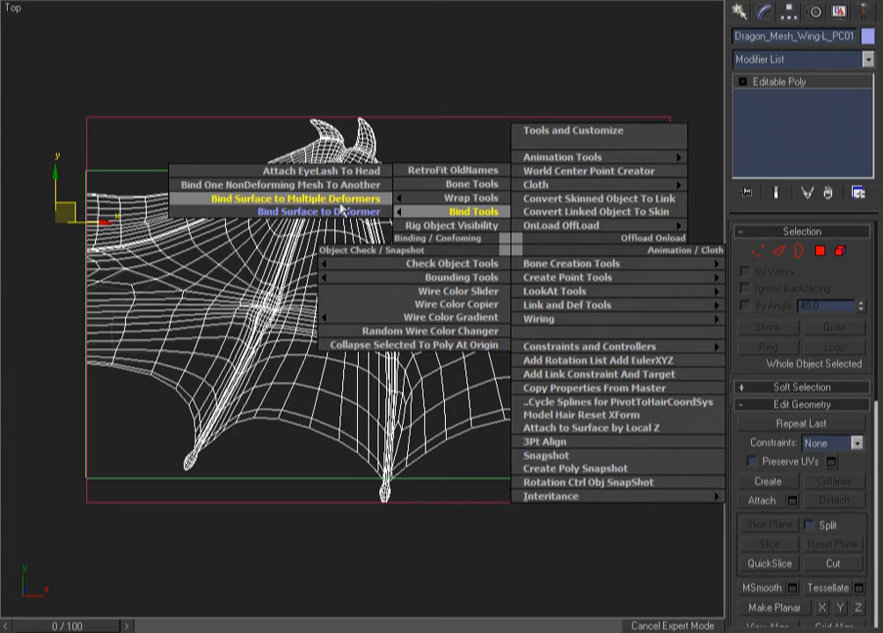
{"action": "left_click", "coordinate": [341, 200]}
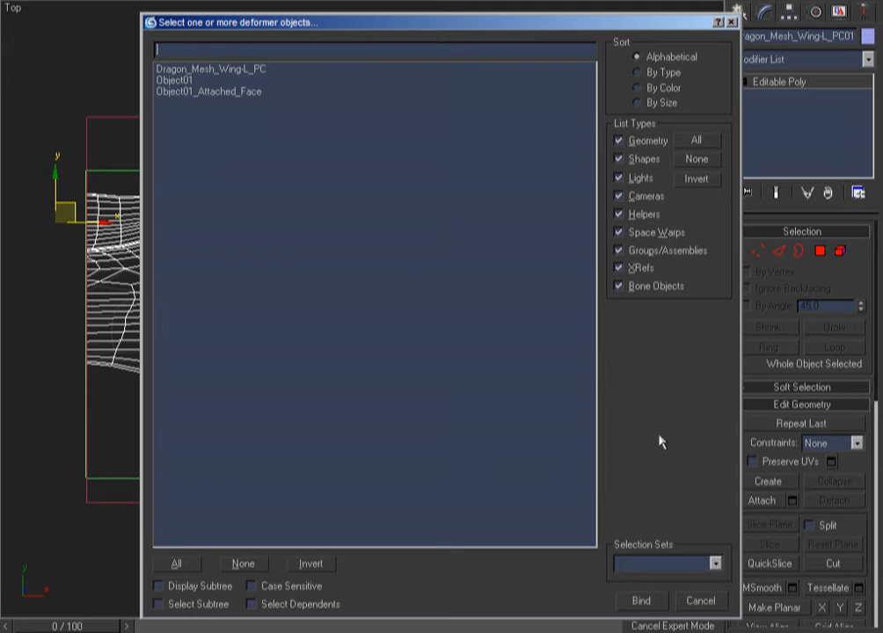
{"action": "left_click", "coordinate": [701, 601]}
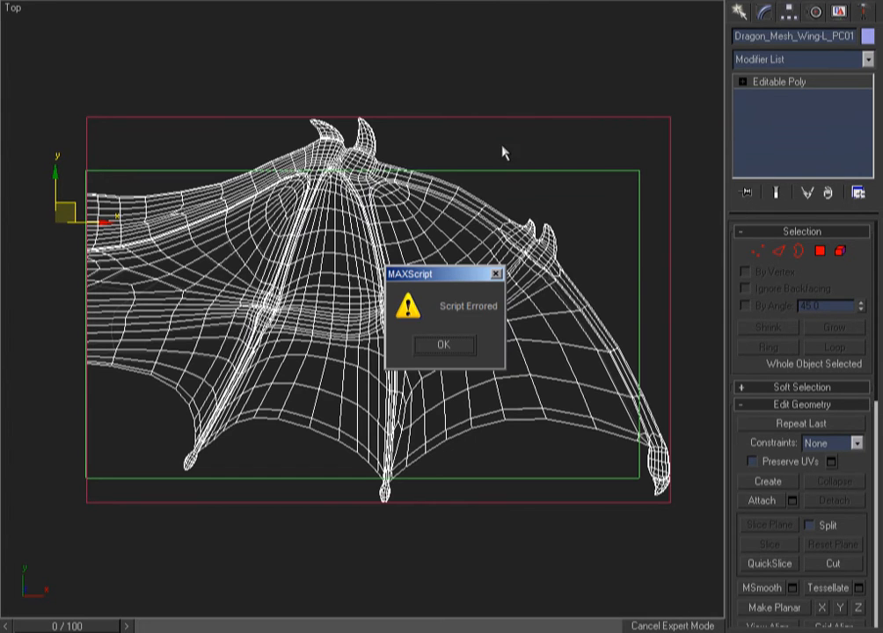
{"action": "left_click", "coordinate": [460, 346]}
{"action": "left_click", "coordinate": [505, 74]}
{"action": "key", "text": "F3"}
{"action": "key", "text": "F3"}
{"action": "left_click", "coordinate": [508, 254]}
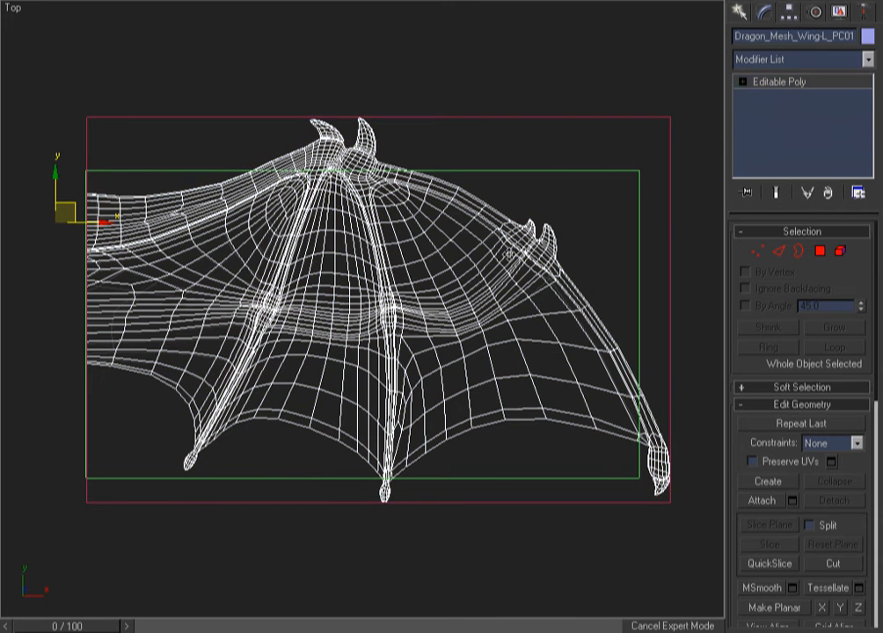
- Select Object01 and Object01_Attached_Face by name, check them from a rotated view and deselect them
{"action": "key", "text": "h"}
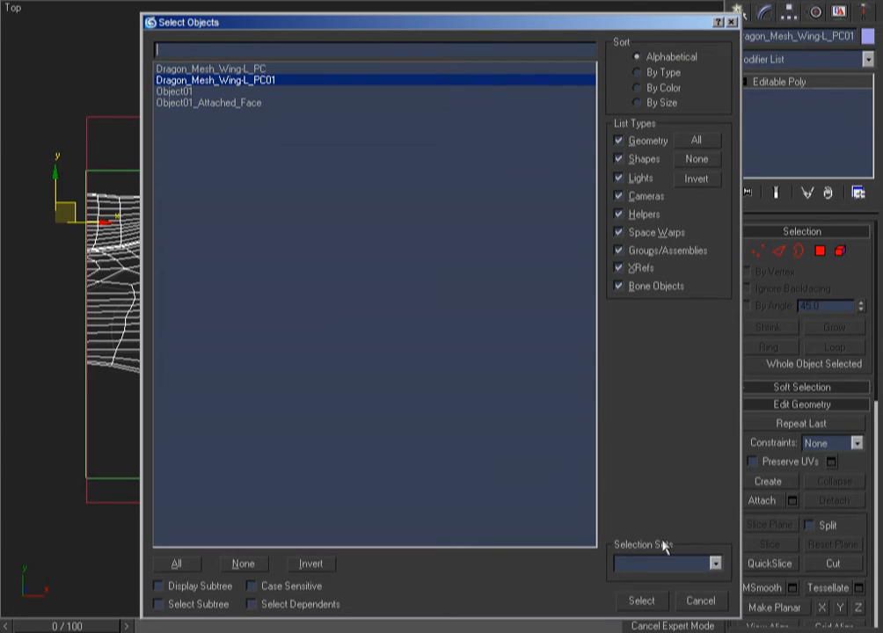
{"action": "left_click", "coordinate": [175, 102]}
{"action": "left_click", "coordinate": [172, 91], "text": "ctrl"}
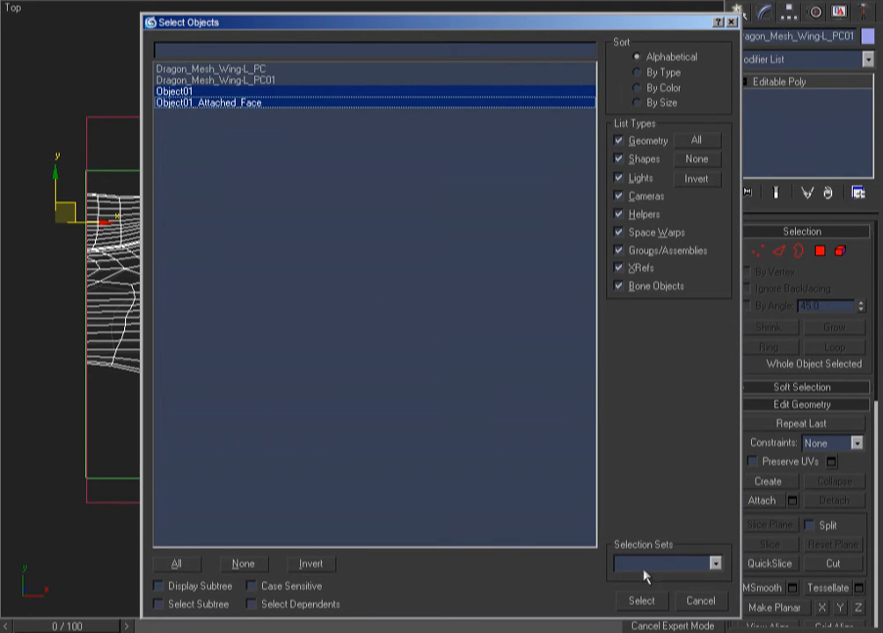
{"action": "left_click", "coordinate": [639, 602]}
{"action": "middle_click_drag", "start_coordinate": [312, 338], "coordinate": [345, 313], "text": "alt"}
{"action": "key", "text": "t"}
{"action": "left_click", "coordinate": [527, 211]}
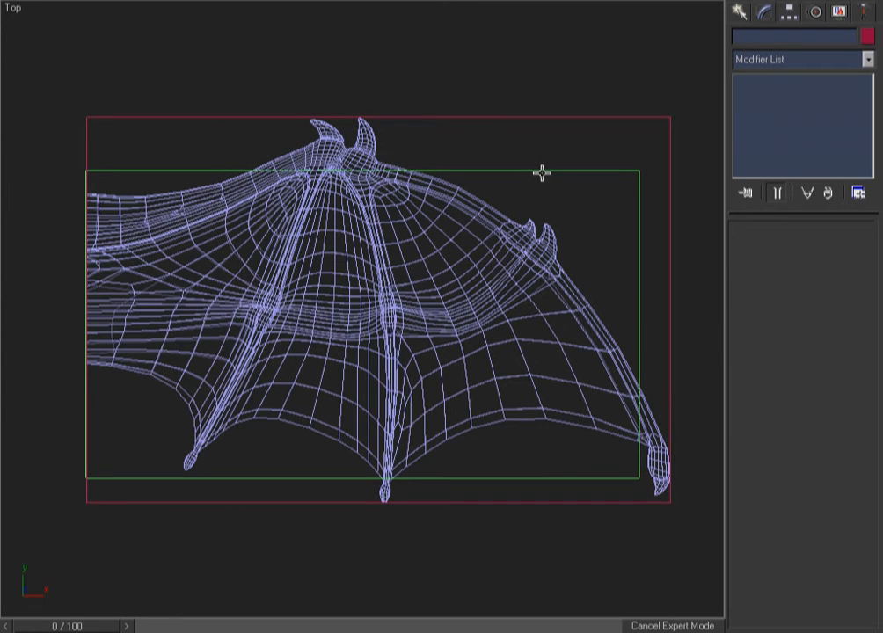
- Check the modifiers on the boxed membrane Object01 and the boxed wing bone mesh, and clear the selection
{"action": "left_click", "coordinate": [542, 174]}
{"action": "middle_click_drag", "start_coordinate": [542, 173], "coordinate": [432, 256], "text": "alt"}
{"action": "key", "text": "t"}
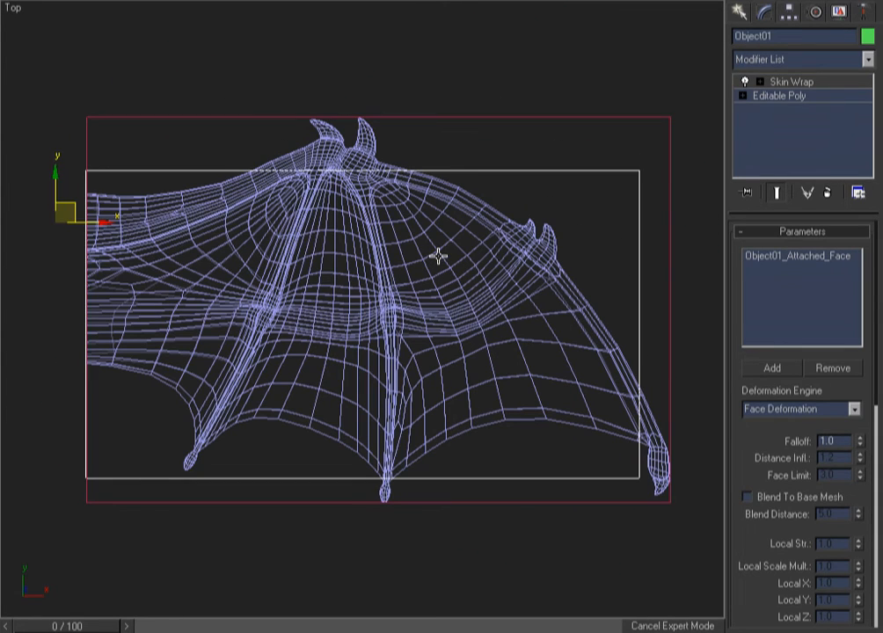
{"action": "left_click", "coordinate": [522, 251]}
{"action": "left_click", "coordinate": [632, 105]}
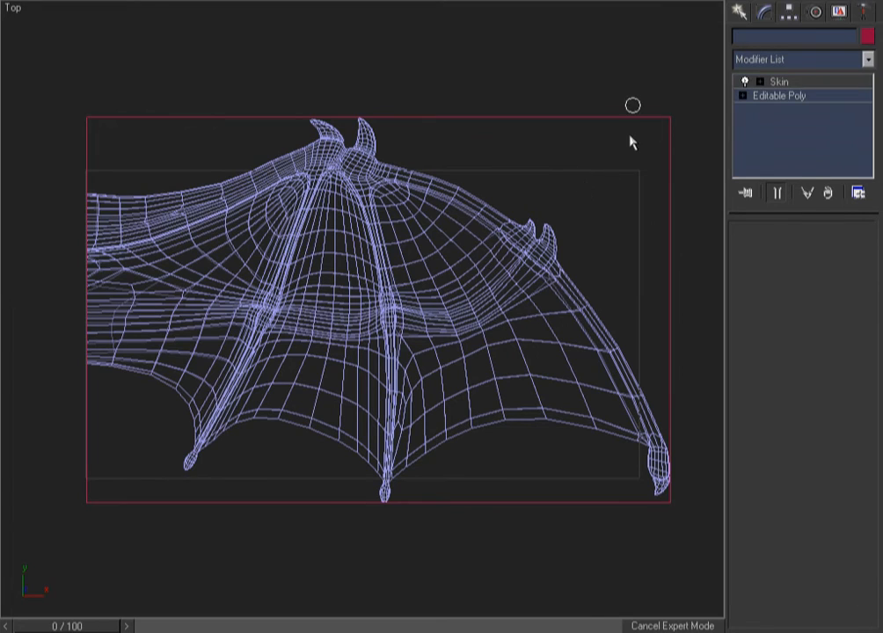
{"action": "left_click", "coordinate": [467, 128]}
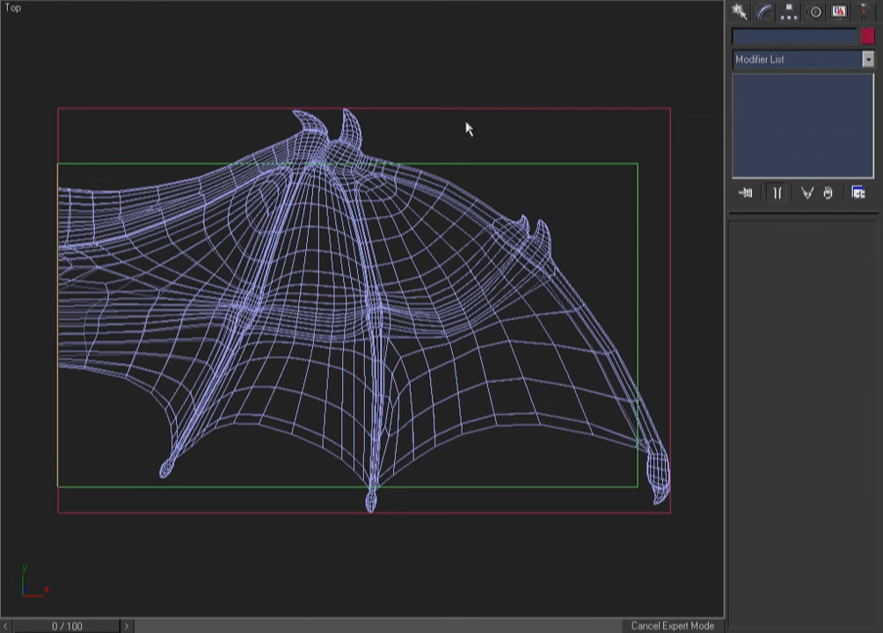
{"action": "key", "text": "h"}
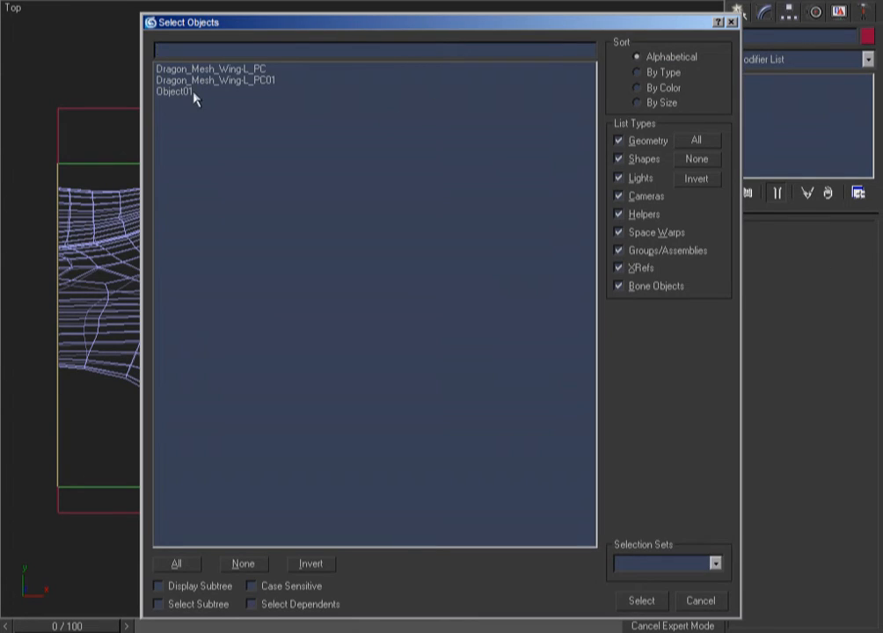
{"action": "left_click", "coordinate": [695, 598]}
{"action": "left_click", "coordinate": [437, 108]}
{"action": "left_click", "coordinate": [454, 50]}
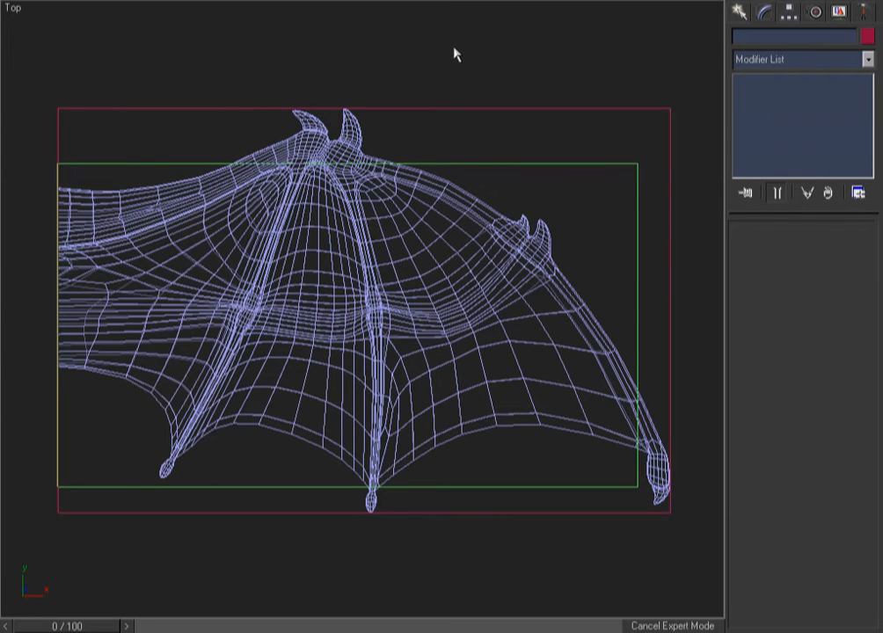
{"action": "left_click_drag", "start_coordinate": [68, 625], "coordinate": [103, 583]}
- Skin-wrap the full wing mesh Dragon_Mesh_Wing-L_PC01 to the deformers Dragon_Mesh_Wing-L_PC and Object01
{"action": "left_click", "coordinate": [325, 283]}
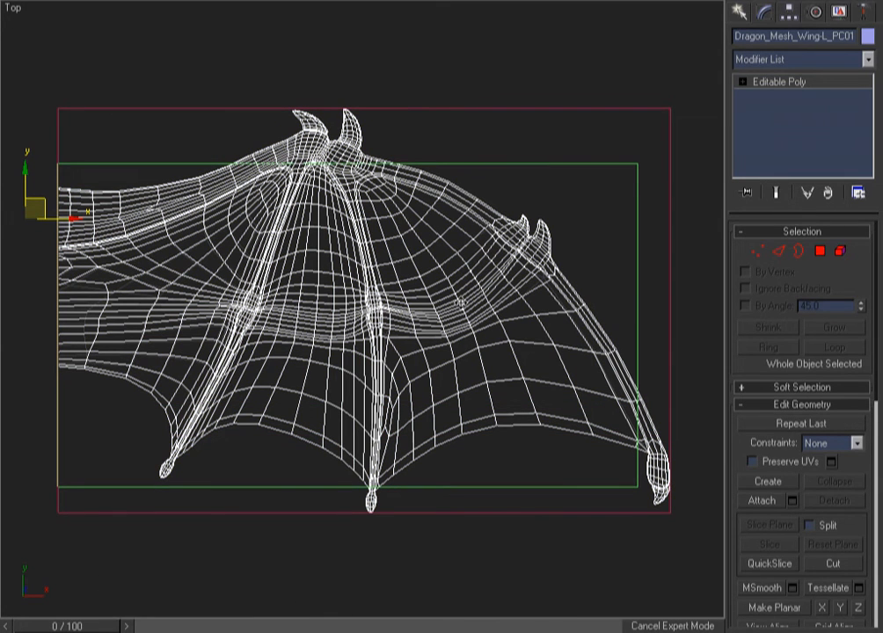
{"action": "right_click", "coordinate": [572, 216]}
{"action": "mouse_move", "coordinate": [505, 182]}
{"action": "left_click", "coordinate": [357, 167]}
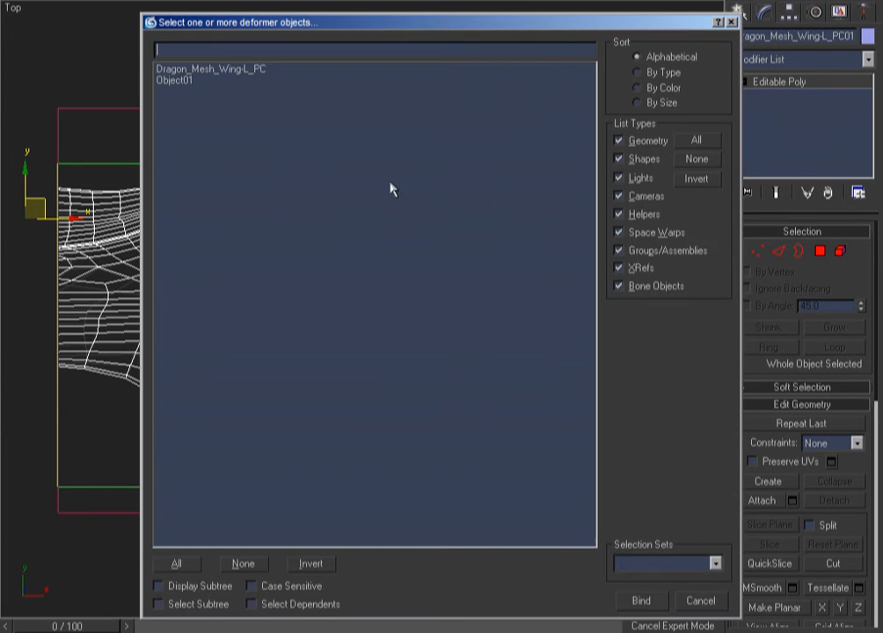
{"action": "left_click_drag", "start_coordinate": [196, 70], "coordinate": [188, 107]}
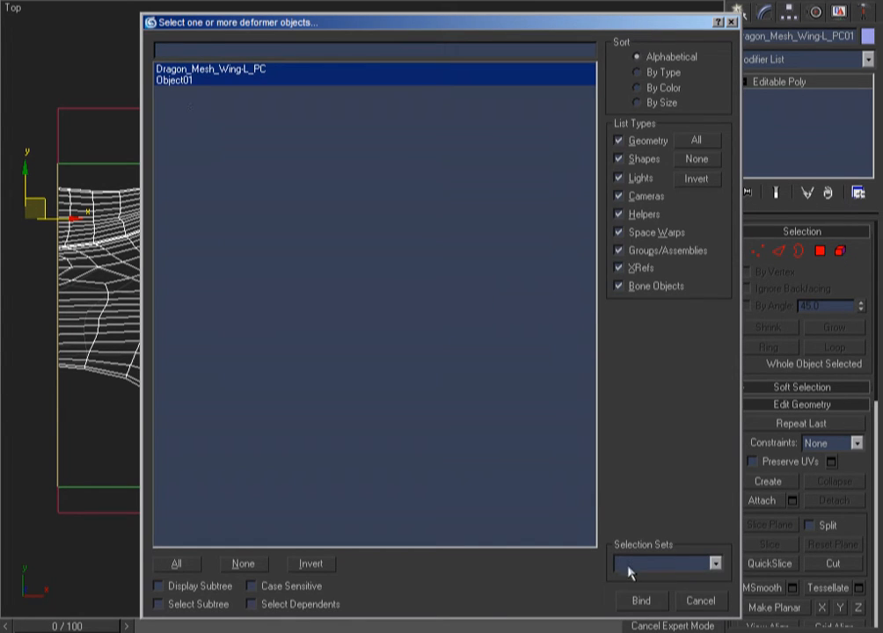
{"action": "left_click", "coordinate": [637, 602]}
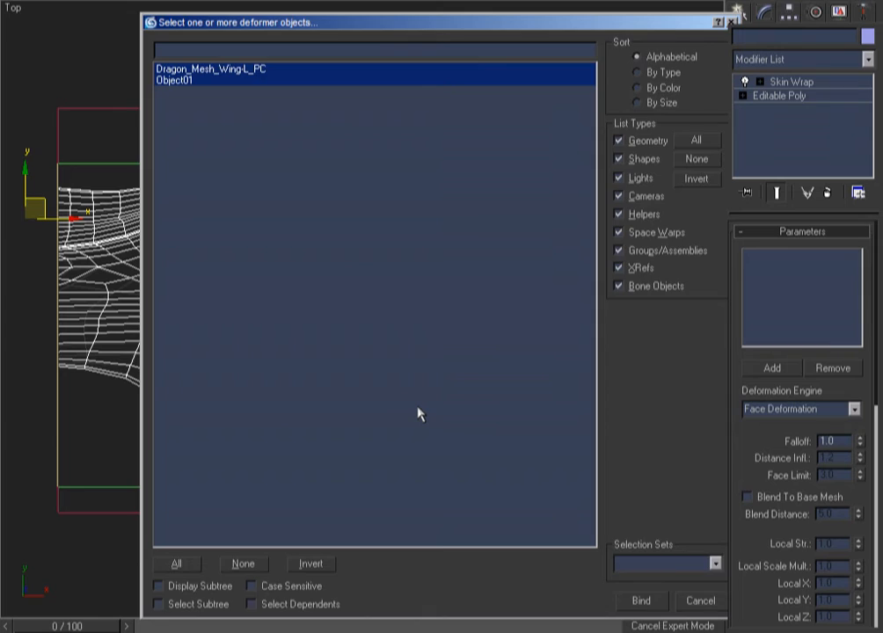
{"action": "key", "text": "Return"}
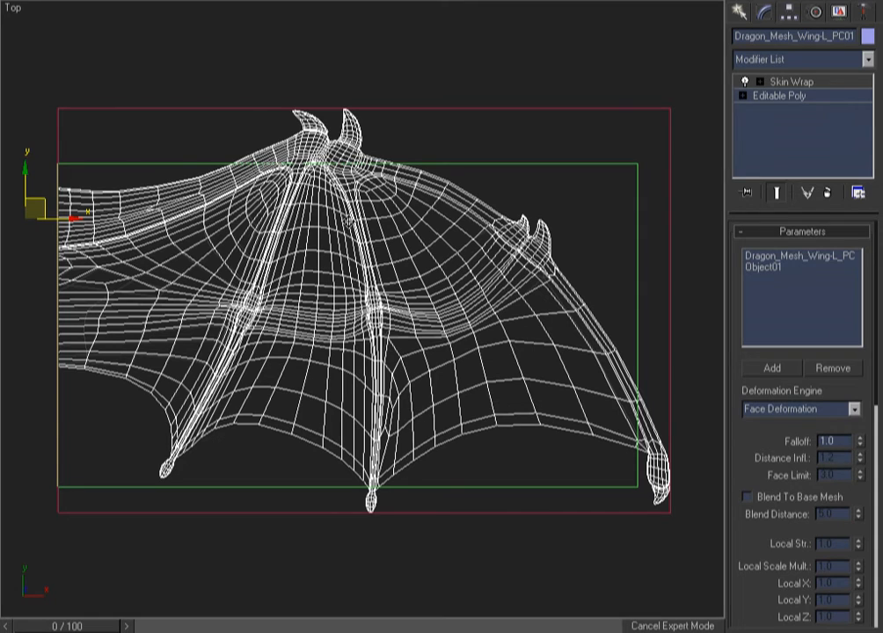
- Hide the two boxed deformers and scrub the shaded wing's animation to frame 78 and back to frame 0
{"action": "left_click", "coordinate": [459, 57]}
{"action": "key", "text": "F3"}
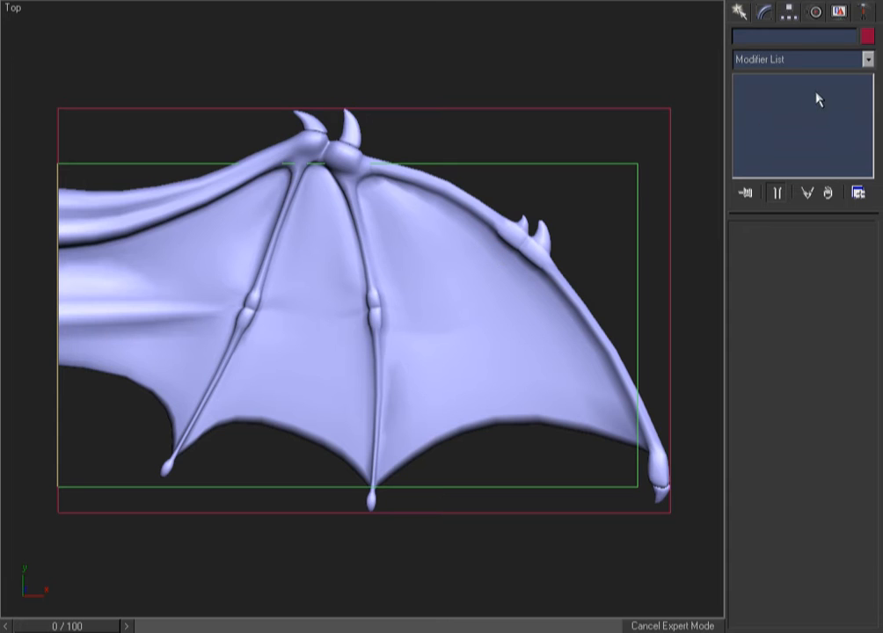
{"action": "middle_click_drag", "start_coordinate": [668, 494], "coordinate": [668, 492], "text": "ctrl+alt"}
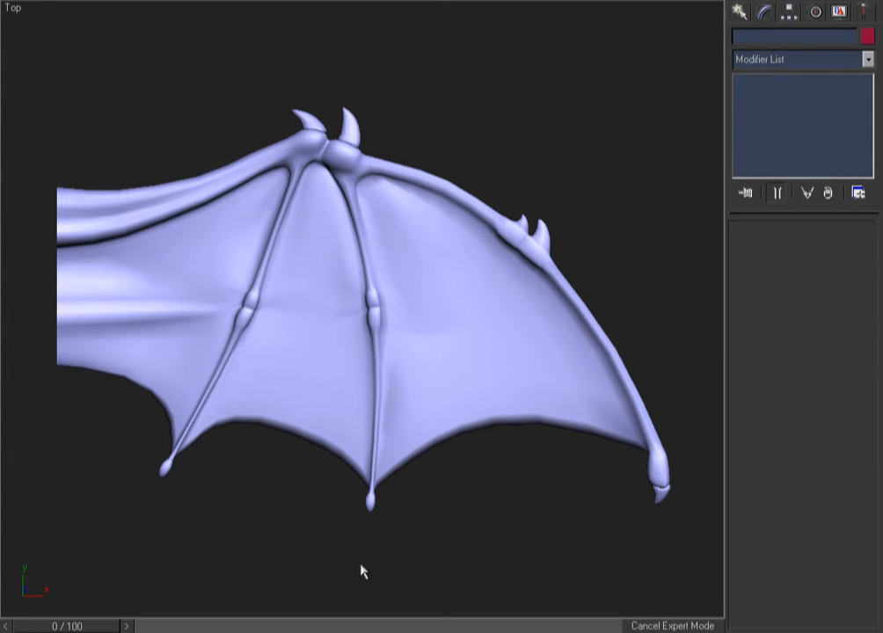
{"action": "left_click_drag", "start_coordinate": [67, 626], "coordinate": [449, 628]}
{"action": "scroll", "coordinate": [411, 392], "scroll_direction": "down", "scroll_amount": 2}
{"action": "middle_click_drag", "start_coordinate": [407, 352], "coordinate": [388, 367]}
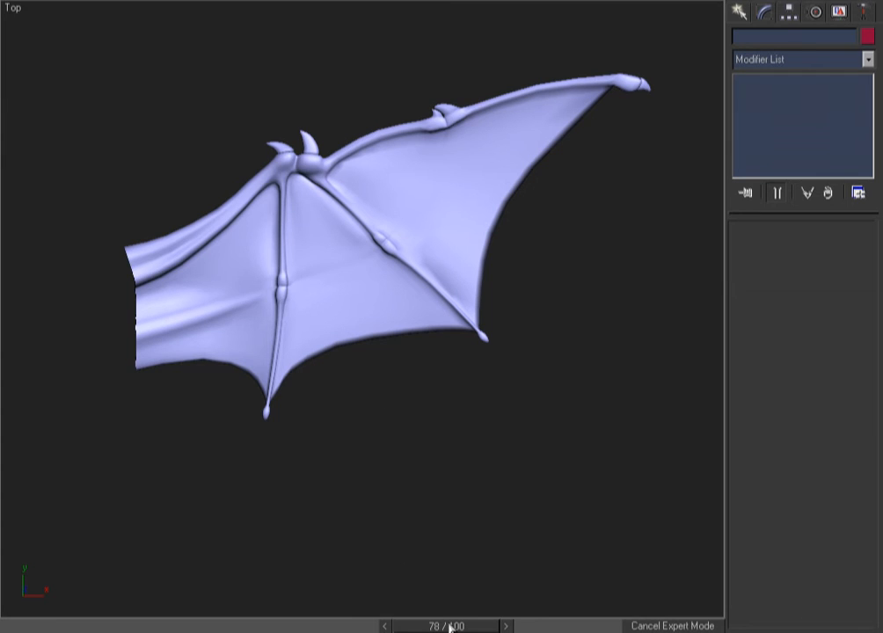
{"action": "left_click_drag", "start_coordinate": [464, 628], "coordinate": [67, 624]}
- Select the skin-wrapped wing mesh and examine its shape from a low angled view in wireframe and shaded display
{"action": "key", "text": "F3"}
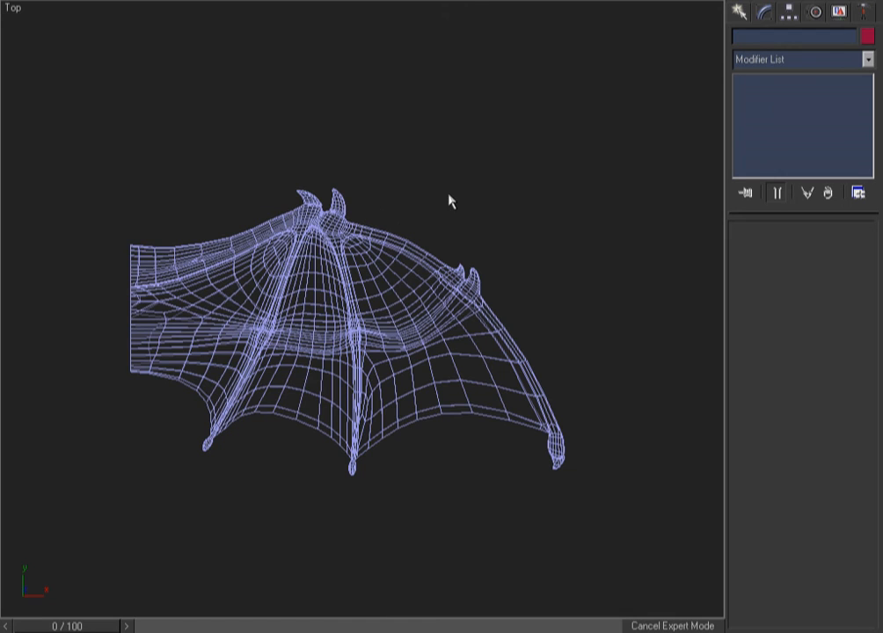
{"action": "key", "text": "k"}
{"action": "key", "text": "z"}
{"action": "key", "text": "F3"}
{"action": "mouse_move", "coordinate": [467, 194]}
{"action": "left_mouse_down"}
{"action": "mouse_move", "coordinate": [382, 367]}
{"action": "mouse_move", "coordinate": [369, 374]}
{"action": "left_mouse_up"}
{"action": "mouse_move", "coordinate": [354, 365]}
{"action": "middle_mouse_down", "text": "alt"}
{"action": "mouse_move", "coordinate": [335, 376]}
{"action": "mouse_move", "coordinate": [363, 412]}
{"action": "middle_mouse_up", "text": "alt"}
{"action": "key", "text": "F3"}
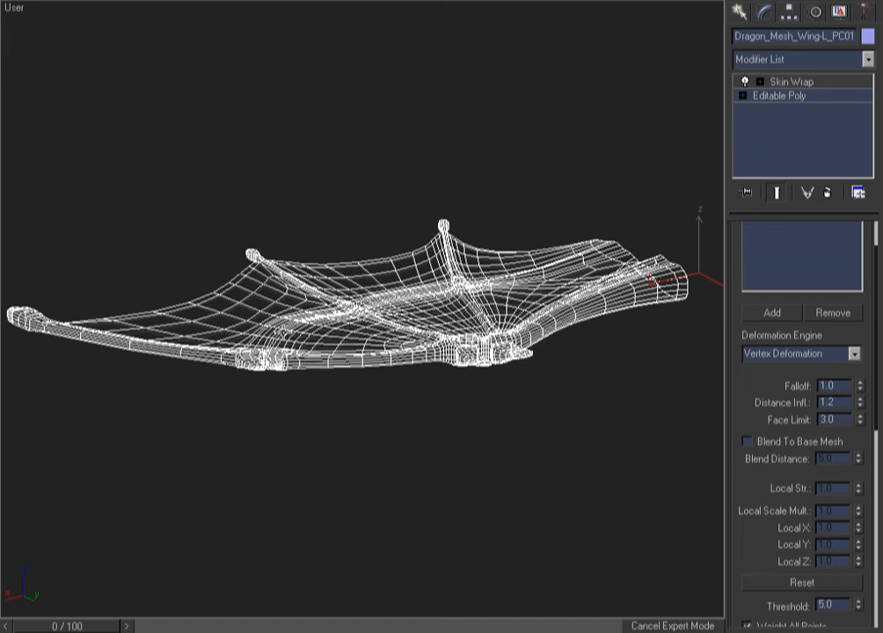
{"action": "key", "text": "F3"}
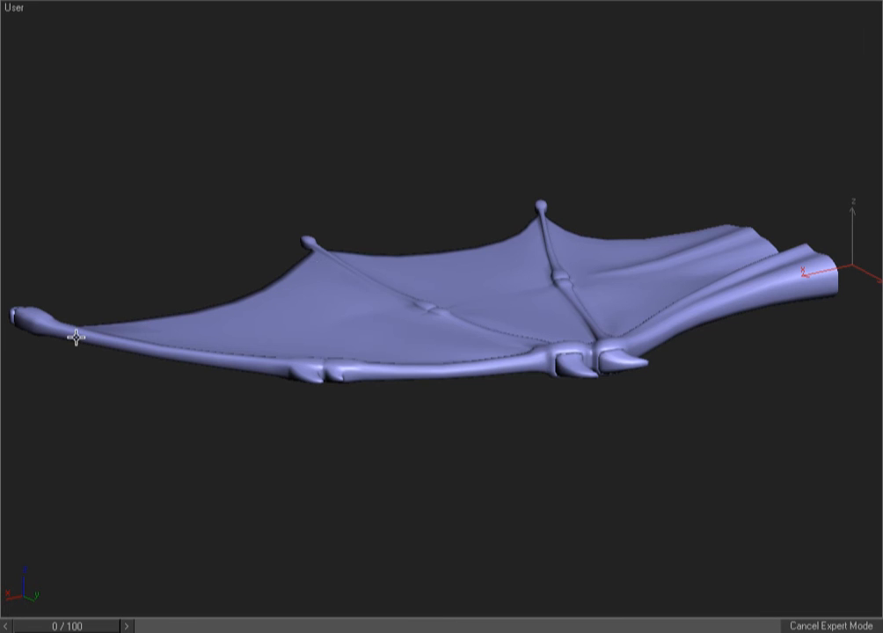
{"action": "middle_click_drag", "start_coordinate": [75, 337], "coordinate": [103, 333]}
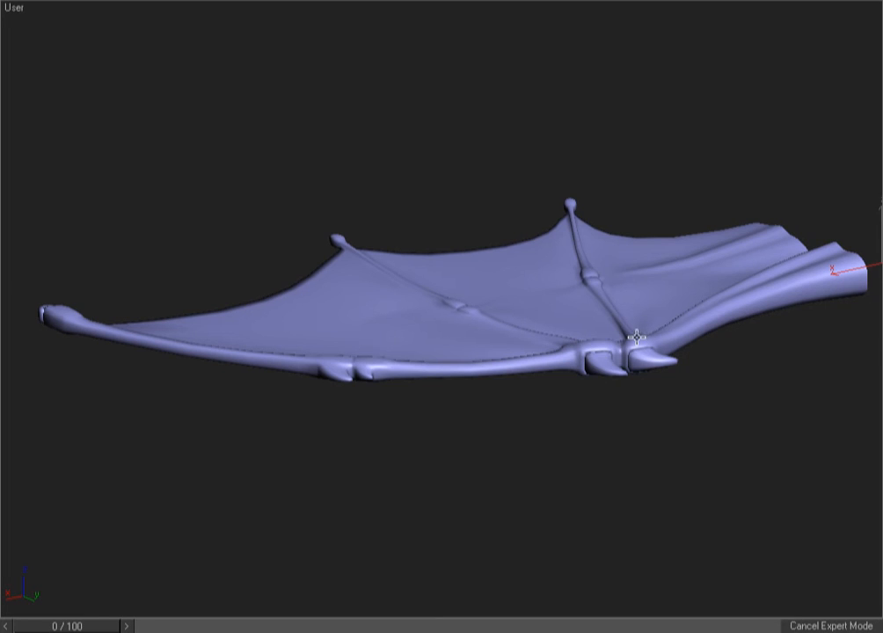
{"action": "mouse_move", "coordinate": [834, 269]}
{"action": "left_mouse_down"}
{"action": "mouse_move", "coordinate": [750, 298]}
{"action": "mouse_move", "coordinate": [632, 359]}
{"action": "mouse_move", "coordinate": [362, 364]}
{"action": "mouse_move", "coordinate": [43, 314]}
{"action": "left_mouse_up"}
{"action": "mouse_move", "coordinate": [342, 236]}
{"action": "left_mouse_down"}
{"action": "mouse_move", "coordinate": [413, 289]}
{"action": "mouse_move", "coordinate": [605, 351]}
{"action": "mouse_move", "coordinate": [621, 345]}
{"action": "left_mouse_up"}
{"action": "left_click_drag", "start_coordinate": [573, 193], "coordinate": [629, 350]}
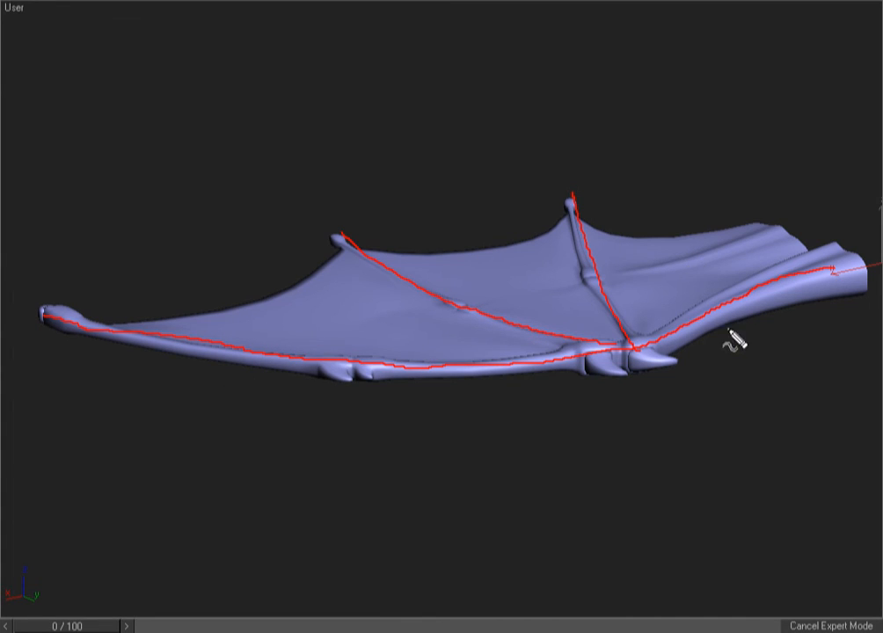
{"action": "key", "text": "Escape"}
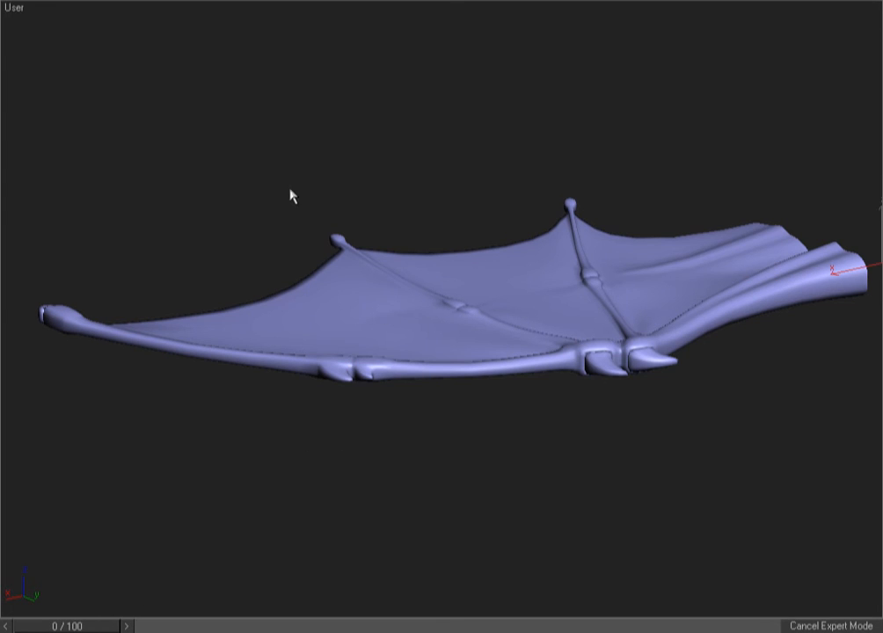
- Add a TurboSmooth modifier with 2 iterations to the wing mesh, turn on Isoline Display, and deselect the wing in shaded display
{"action": "right_click", "coordinate": [229, 157]}
{"action": "mouse_move", "coordinate": [296, 204]}
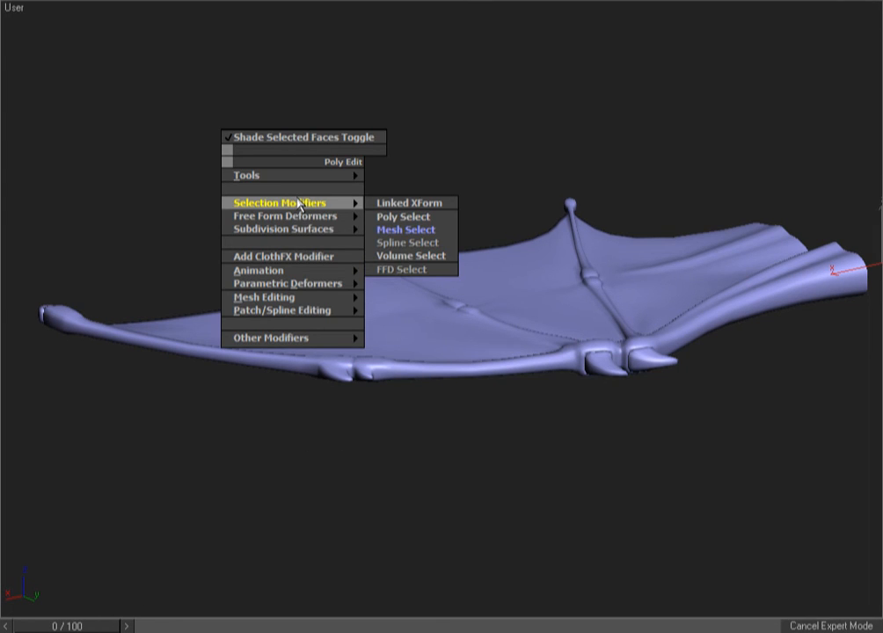
{"action": "mouse_move", "coordinate": [359, 229]}
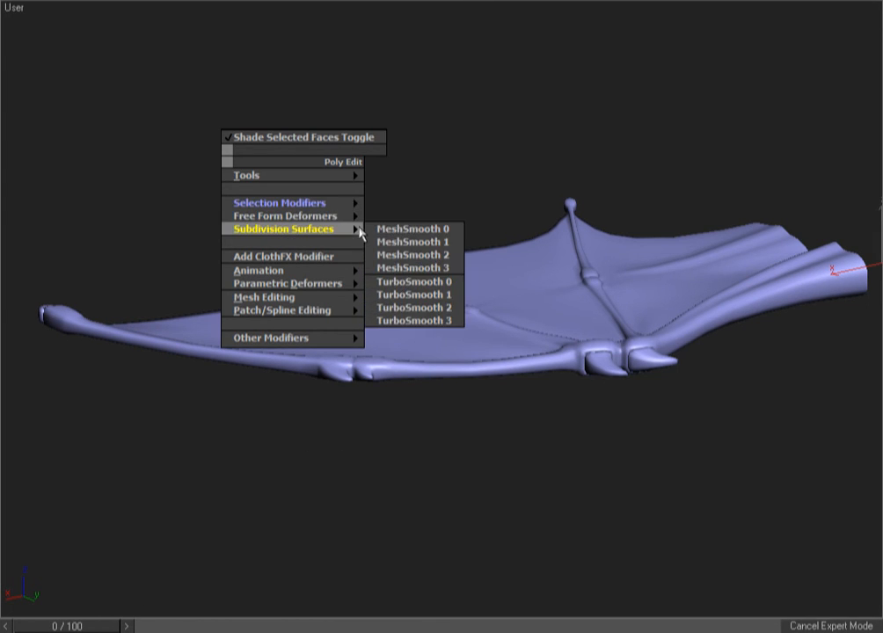
{"action": "left_click", "coordinate": [417, 296]}
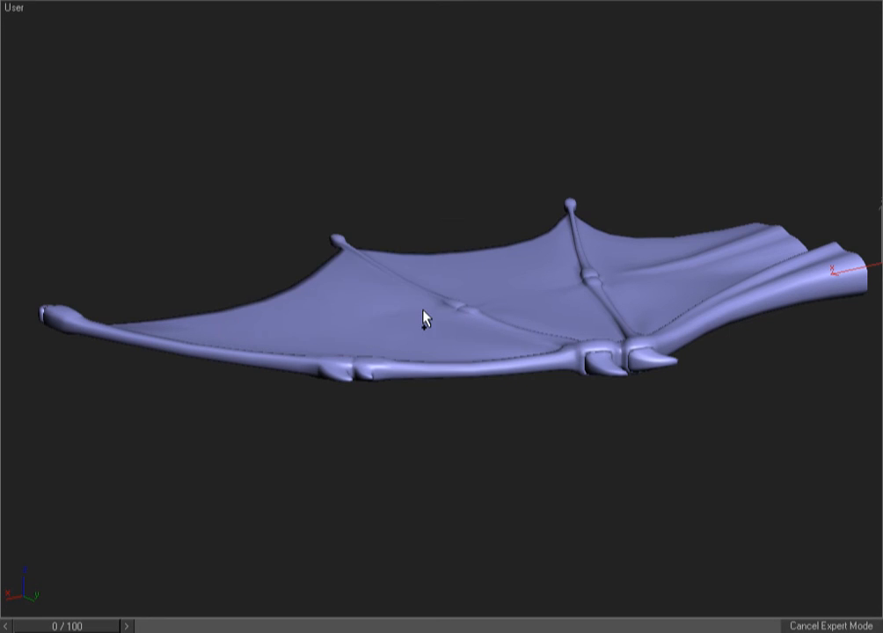
{"action": "key", "text": "F3"}
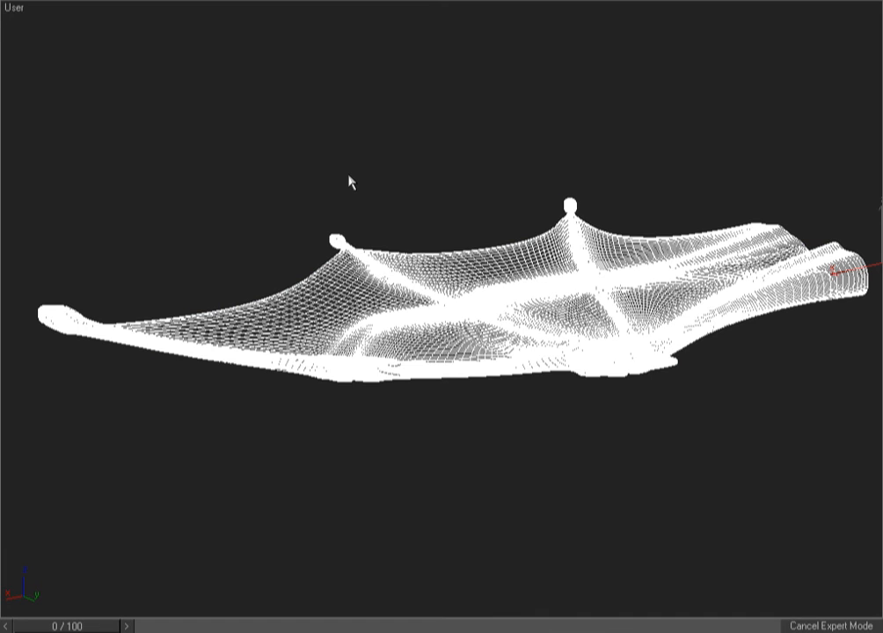
{"action": "key", "text": "3"}
{"action": "left_click", "coordinate": [789, 306]}
{"action": "left_click", "coordinate": [138, 542]}
{"action": "key", "text": "F3"}
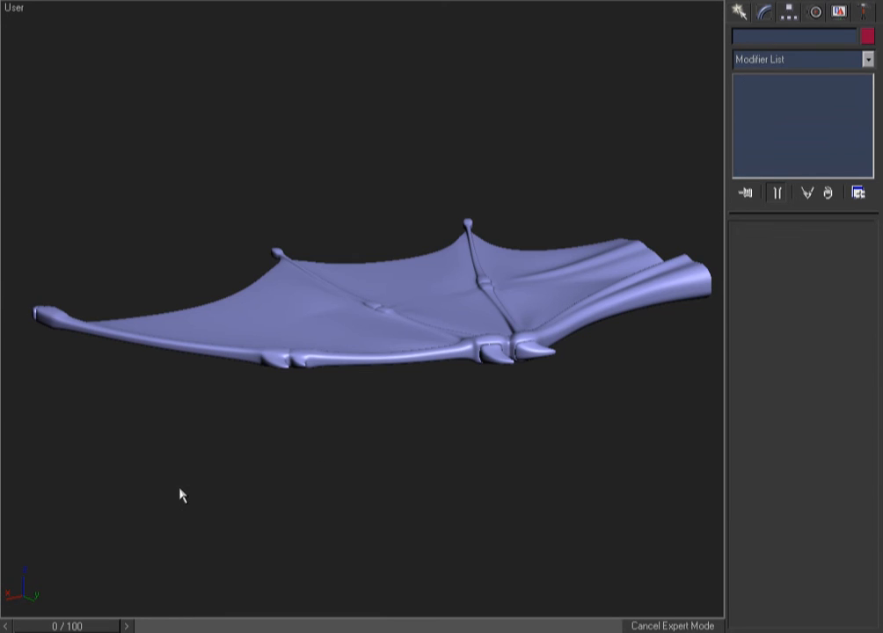
- Select the smoothed wing at frame 6 and examine its deformation from several angles in shaded and wireframe display
{"action": "mouse_move", "coordinate": [81, 630]}
{"action": "left_mouse_down"}
{"action": "mouse_move", "coordinate": [128, 620]}
{"action": "mouse_move", "coordinate": [59, 629]}
{"action": "mouse_move", "coordinate": [94, 628]}
{"action": "mouse_move", "coordinate": [86, 631]}
{"action": "left_mouse_up"}
{"action": "key", "text": "F3"}
{"action": "middle_click_drag", "start_coordinate": [379, 400], "coordinate": [309, 381], "text": "alt"}
{"action": "key", "text": "F3"}
{"action": "mouse_move", "coordinate": [590, 57]}
{"action": "left_mouse_down"}
{"action": "mouse_move", "coordinate": [449, 240]}
{"action": "mouse_move", "coordinate": [448, 273]}
{"action": "left_mouse_up"}
{"action": "middle_click_drag", "start_coordinate": [449, 305], "coordinate": [632, 282]}
{"action": "key", "text": "F3"}
{"action": "key", "text": "F3"}
{"action": "mouse_move", "coordinate": [538, 303]}
{"action": "middle_mouse_down", "text": "alt"}
{"action": "mouse_move", "coordinate": [417, 405]}
{"action": "mouse_move", "coordinate": [274, 401]}
{"action": "mouse_move", "coordinate": [213, 444]}
{"action": "mouse_move", "coordinate": [351, 528]}
{"action": "mouse_move", "coordinate": [512, 351]}
{"action": "mouse_move", "coordinate": [490, 350]}
{"action": "mouse_move", "coordinate": [528, 304]}
{"action": "mouse_move", "coordinate": [579, 309]}
{"action": "mouse_move", "coordinate": [357, 469]}
{"action": "mouse_move", "coordinate": [252, 433]}
{"action": "mouse_move", "coordinate": [341, 511]}
{"action": "mouse_move", "coordinate": [570, 481]}
{"action": "mouse_move", "coordinate": [378, 426]}
{"action": "mouse_move", "coordinate": [292, 493]}
{"action": "mouse_move", "coordinate": [246, 457]}
{"action": "mouse_move", "coordinate": [411, 397]}
{"action": "mouse_move", "coordinate": [466, 359]}
{"action": "middle_mouse_up", "text": "alt"}
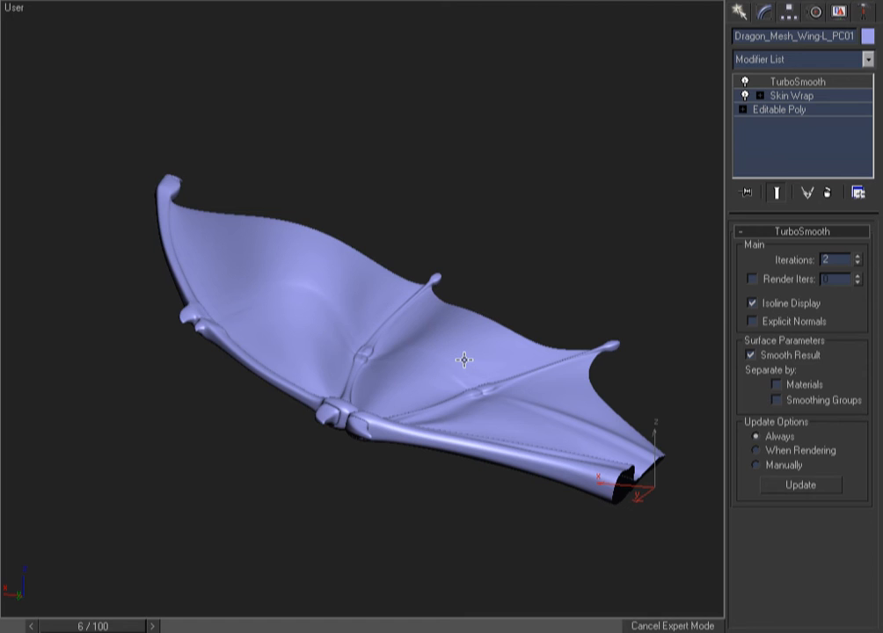
{"action": "middle_click_drag", "start_coordinate": [298, 471], "coordinate": [479, 404], "text": "alt"}
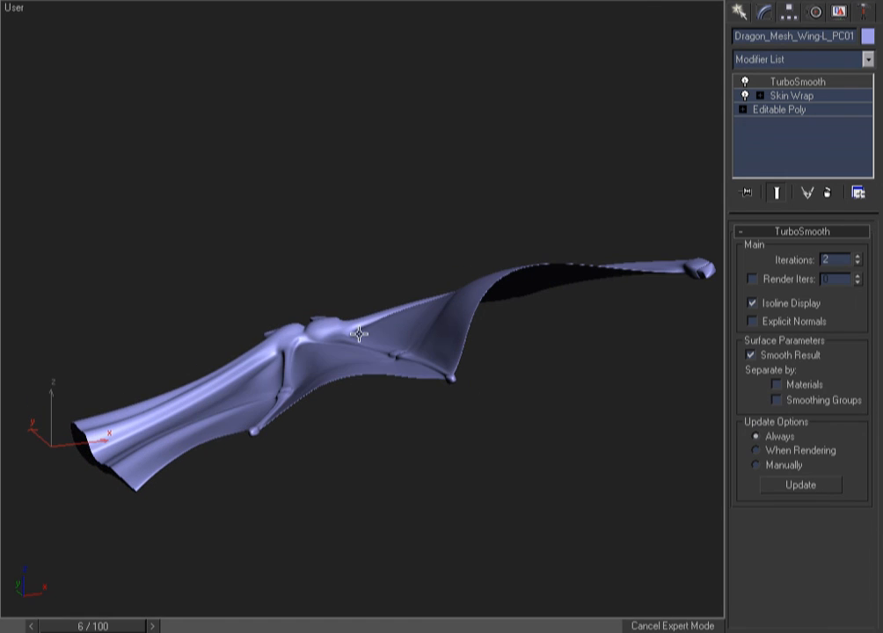
{"action": "middle_click_drag", "start_coordinate": [356, 327], "coordinate": [443, 444], "text": "alt"}
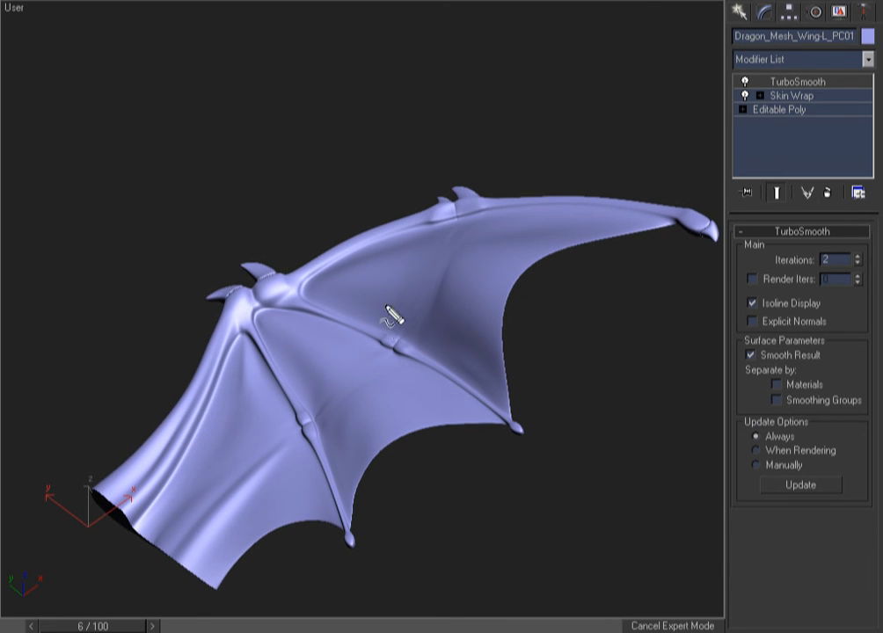
{"action": "mouse_move", "coordinate": [313, 278]}
{"action": "left_mouse_down"}
{"action": "mouse_move", "coordinate": [546, 283]}
{"action": "mouse_move", "coordinate": [659, 329]}
{"action": "left_mouse_up"}
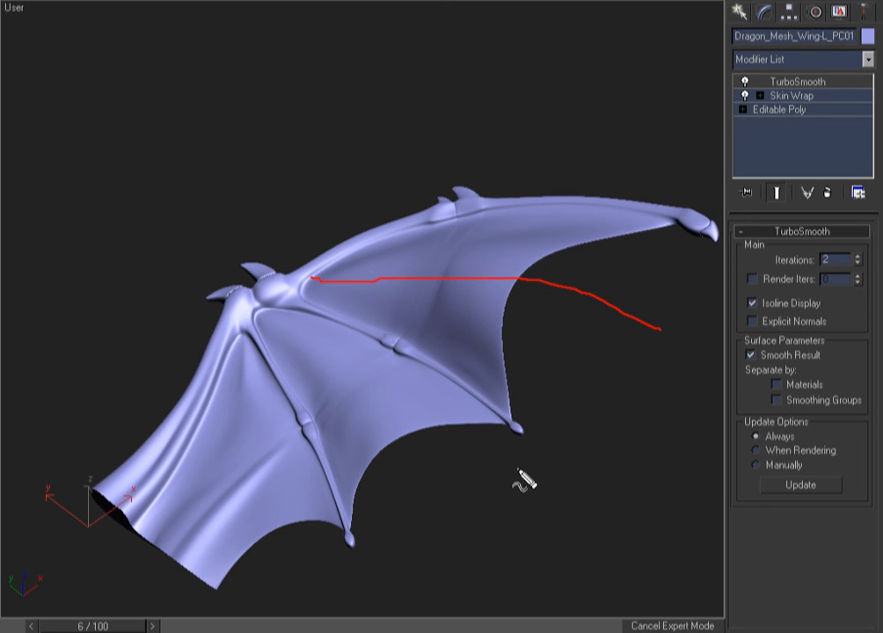
{"action": "right_click", "coordinate": [459, 172]}
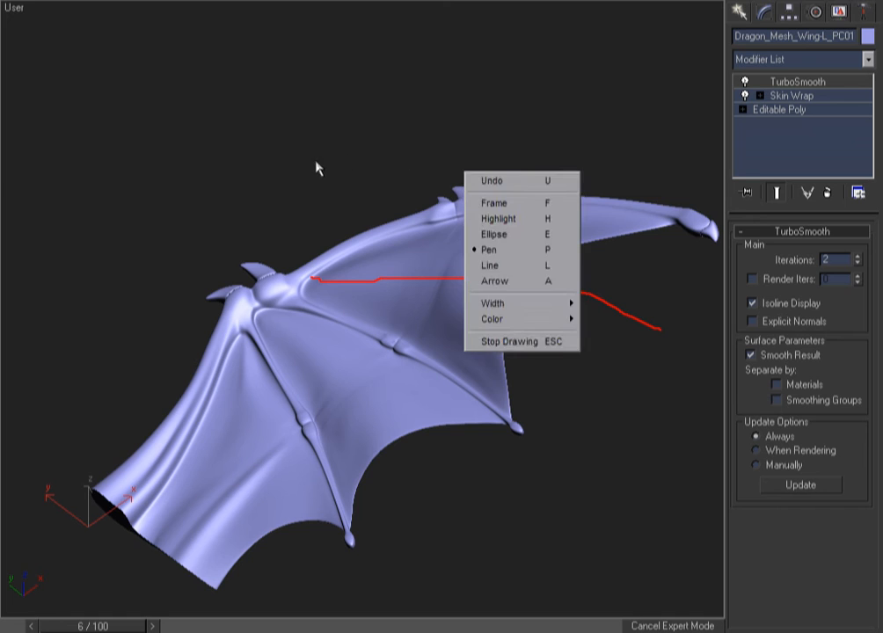
{"action": "right_click", "coordinate": [317, 164]}
{"action": "key", "text": "u"}
{"action": "left_click", "coordinate": [295, 144]}
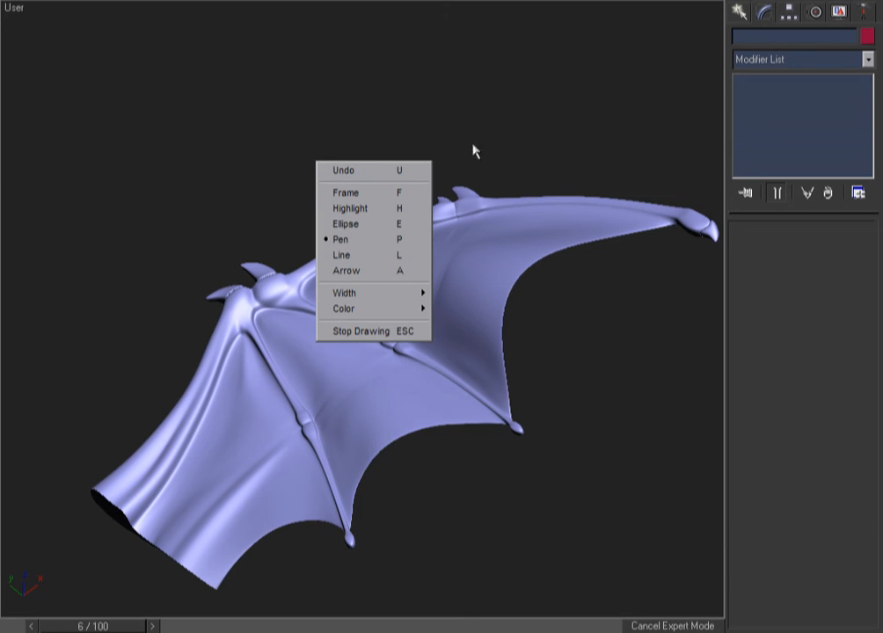
{"action": "left_click", "coordinate": [365, 331]}
- Return to the Top view at frame 0 and check the unselected wing in wireframe and shaded display
{"action": "key", "text": "t"}
{"action": "key", "text": "F3"}
{"action": "key", "text": "F3"}
{"action": "key", "text": "Home"}
{"action": "key", "text": "F3"}
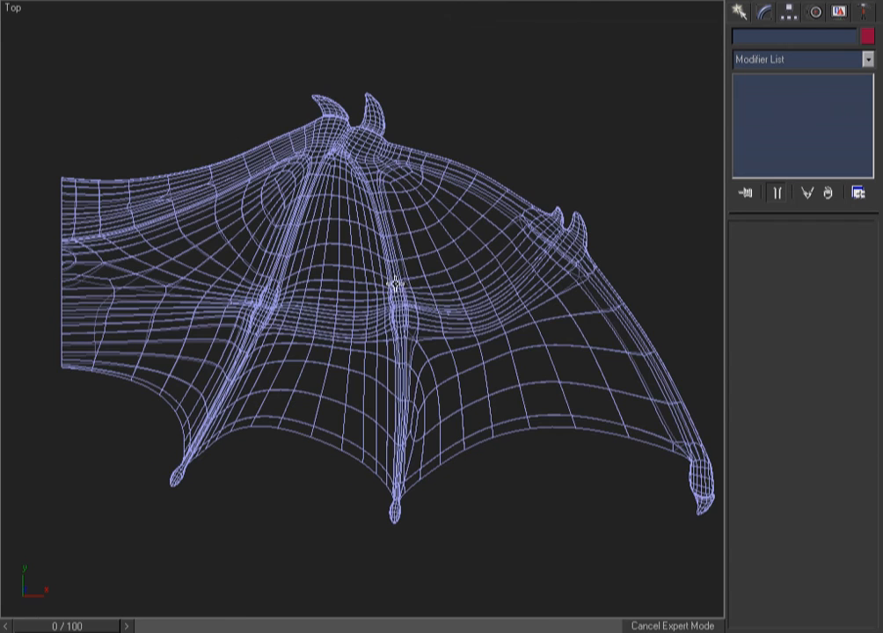
{"action": "left_click_drag", "start_coordinate": [401, 184], "coordinate": [482, 307]}
{"action": "left_click", "coordinate": [526, 84]}
{"action": "key", "text": "ctrl+shift+d"}
{"action": "right_click", "coordinate": [507, 112]}
{"action": "key", "text": "F3"}
{"action": "right_click", "coordinate": [452, 101]}
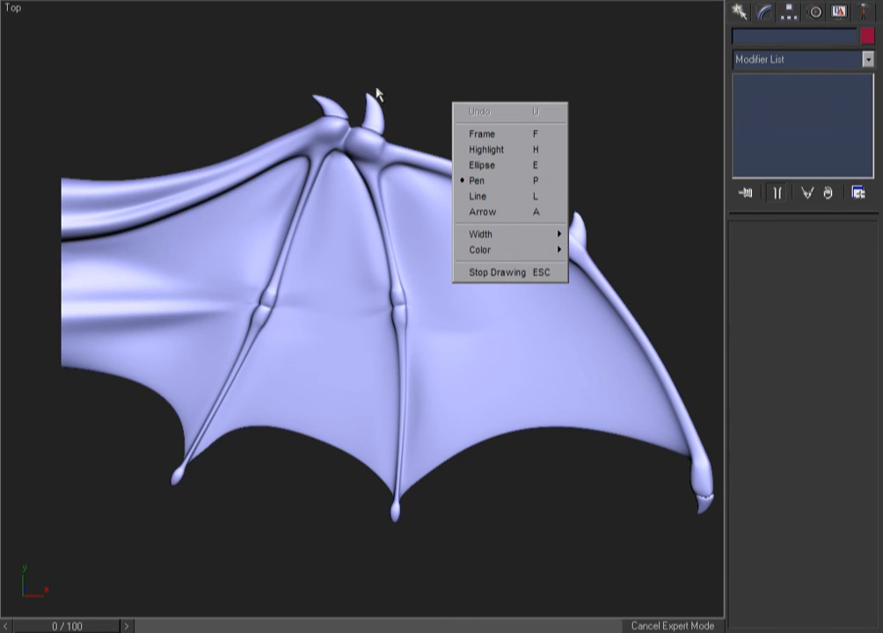
{"action": "left_click", "coordinate": [520, 273]}
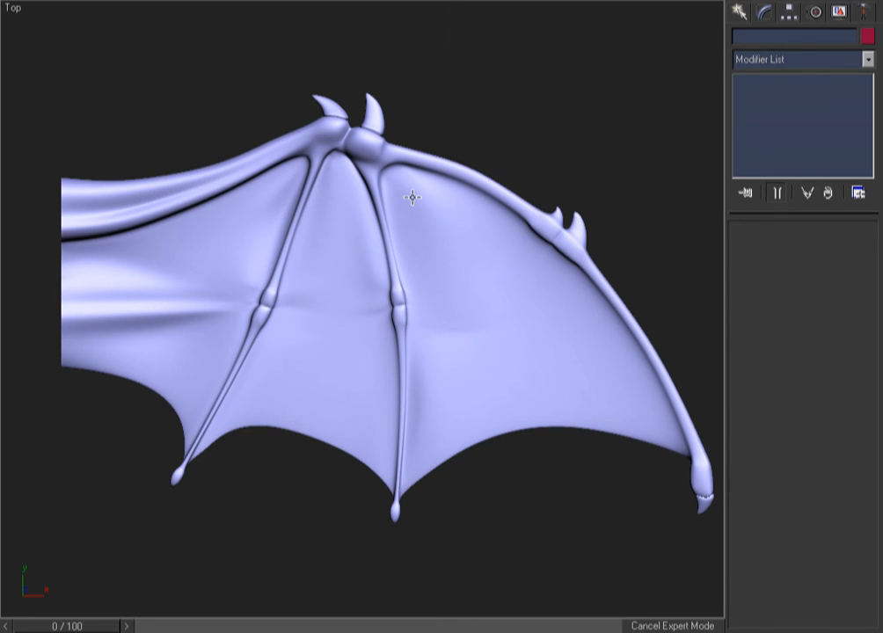
{"action": "mouse_move", "coordinate": [396, 172]}
{"action": "left_mouse_down"}
{"action": "mouse_move", "coordinate": [476, 262]}
{"action": "mouse_move", "coordinate": [524, 363]}
{"action": "mouse_move", "coordinate": [547, 460]}
{"action": "left_mouse_up"}
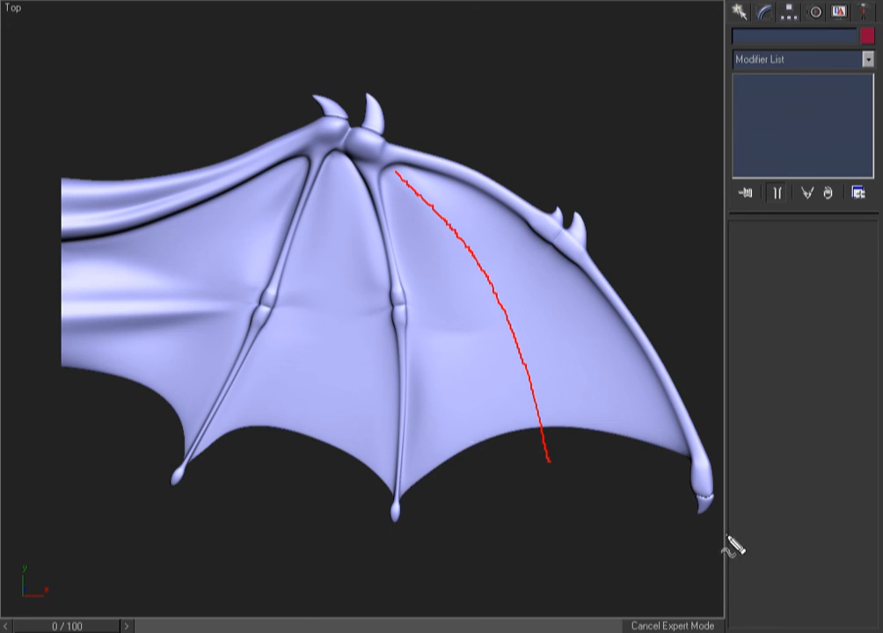
{"action": "mouse_move", "coordinate": [700, 526]}
{"action": "left_mouse_down"}
{"action": "mouse_move", "coordinate": [434, 576]}
{"action": "mouse_move", "coordinate": [458, 550]}
{"action": "left_mouse_up"}
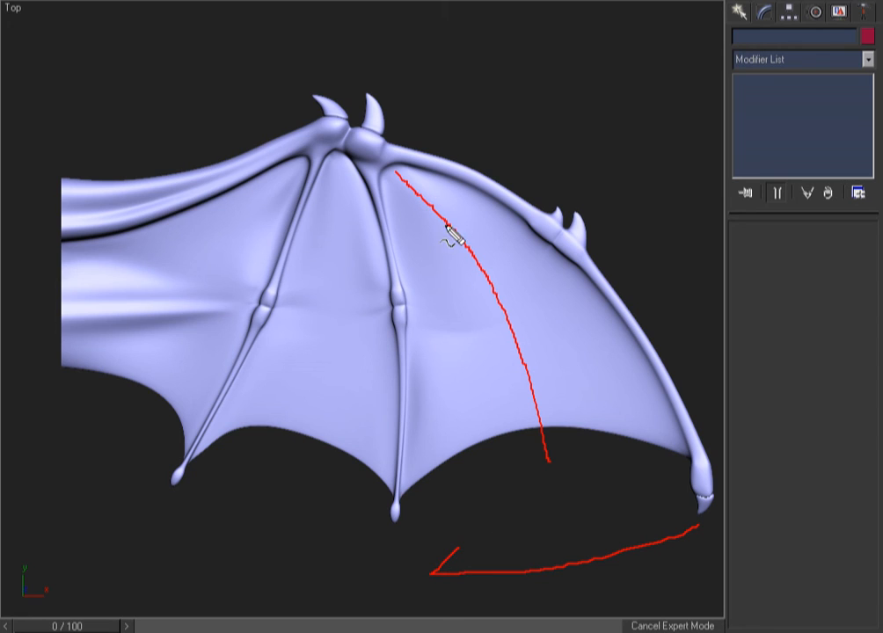
{"action": "mouse_move", "coordinate": [411, 172]}
{"action": "left_mouse_down"}
{"action": "mouse_move", "coordinate": [522, 255]}
{"action": "mouse_move", "coordinate": [616, 455]}
{"action": "left_mouse_up"}
{"action": "left_click_drag", "start_coordinate": [394, 181], "coordinate": [475, 477]}
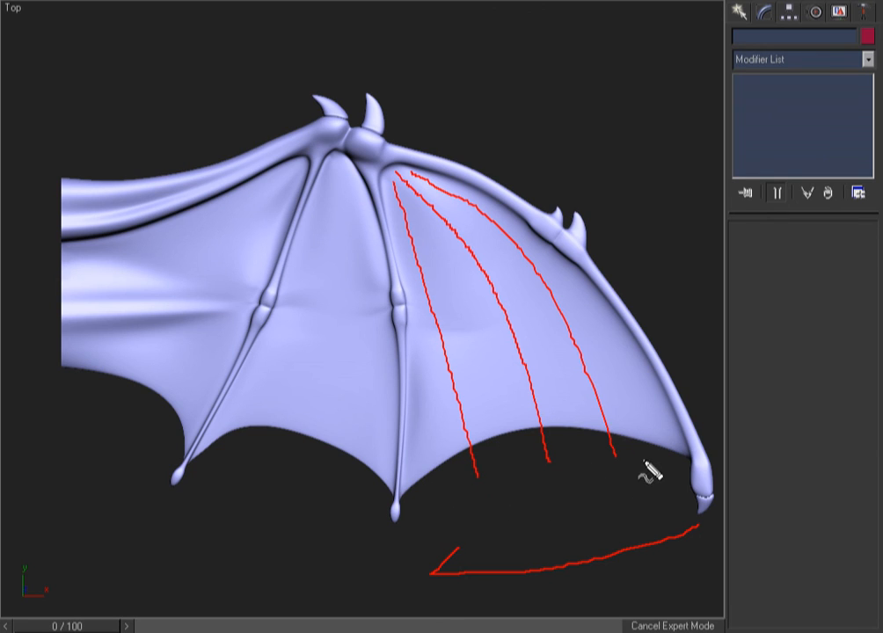
{"action": "mouse_move", "coordinate": [416, 503]}
{"action": "left_mouse_down"}
{"action": "mouse_move", "coordinate": [525, 506]}
{"action": "mouse_move", "coordinate": [571, 464]}
{"action": "mouse_move", "coordinate": [647, 466]}
{"action": "mouse_move", "coordinate": [682, 503]}
{"action": "left_mouse_up"}
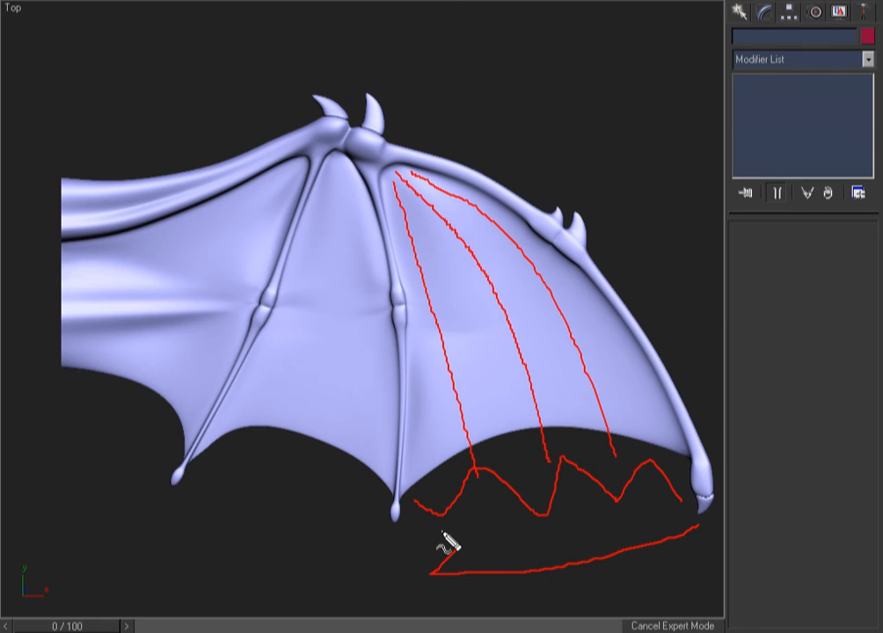
{"action": "left_click_drag", "start_coordinate": [443, 549], "coordinate": [458, 548]}
{"action": "key", "text": "Escape"}
- Select the smoothed wing, check it from a rotated view, and return to the Top view with nothing selected
{"action": "key", "text": "F3"}
{"action": "key", "text": "F3"}
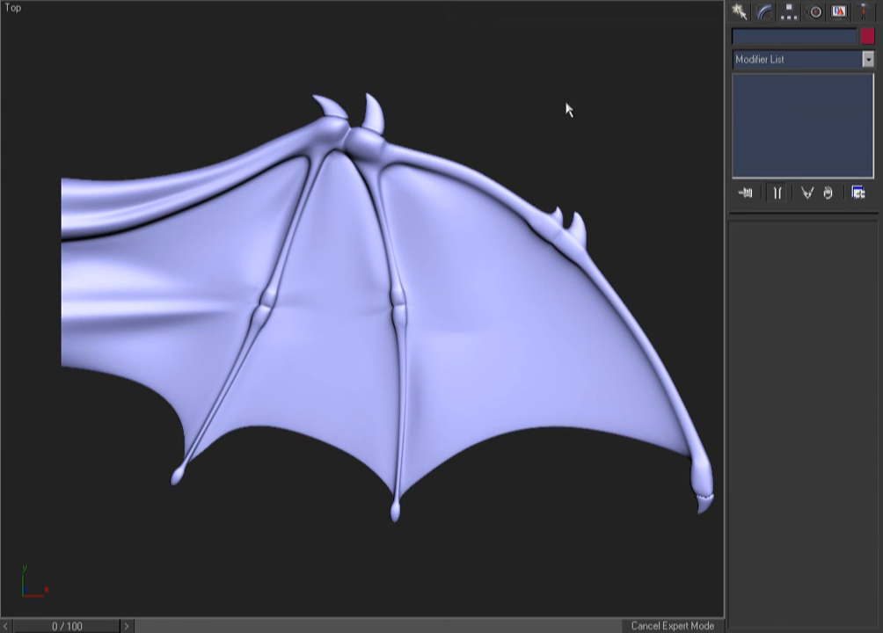
{"action": "left_click", "coordinate": [416, 343]}
{"action": "middle_click_drag", "start_coordinate": [435, 361], "coordinate": [193, 188], "text": "alt"}
{"action": "key", "text": "t"}
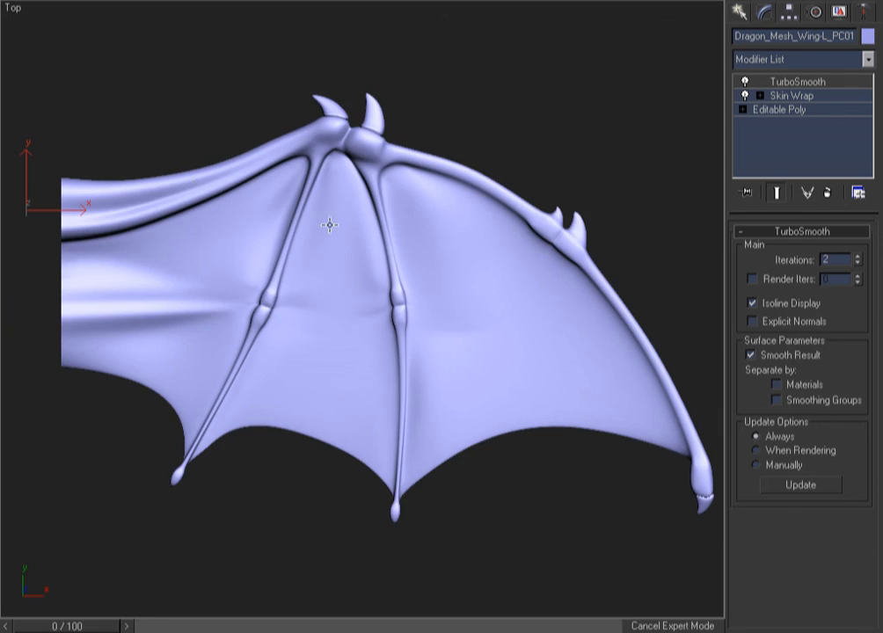
{"action": "left_click", "coordinate": [509, 72]}
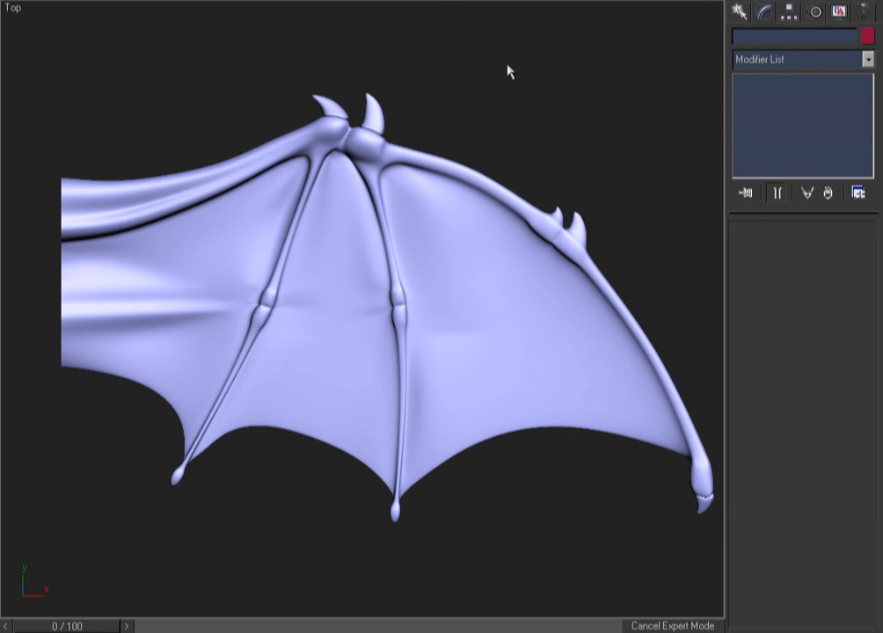